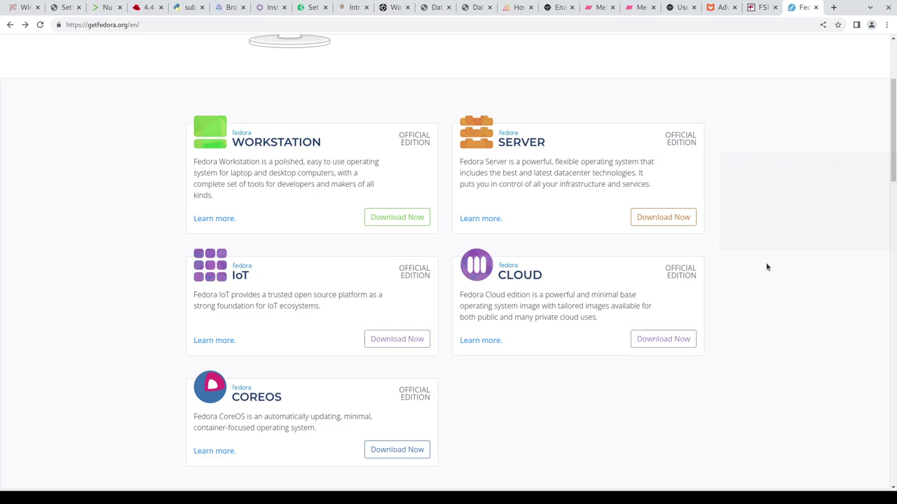
Open the Fedora project home page at getfedora.org.
scroll(774, 262, "up", 3)
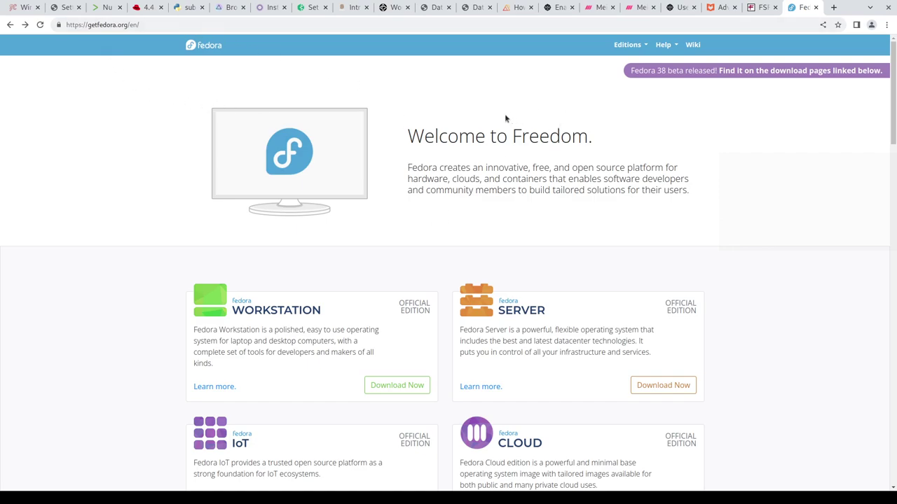
left_click(190, 27)
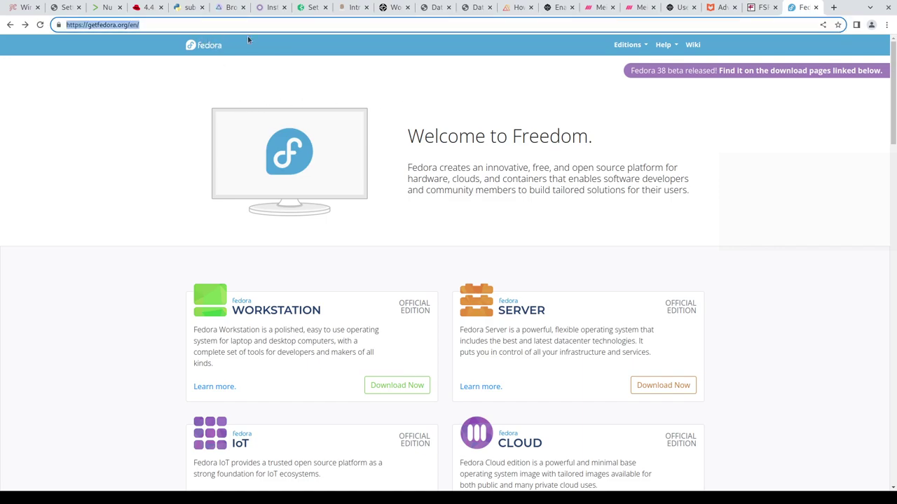
type("pro")
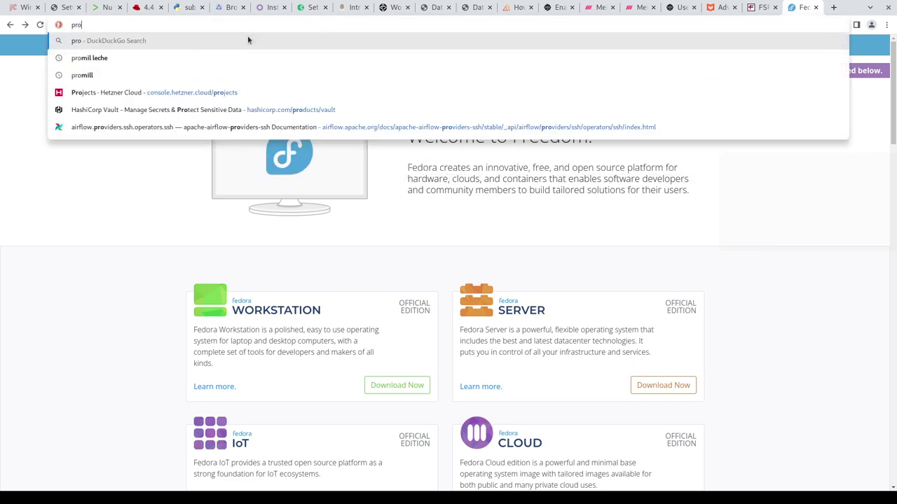
key("BackSpace")
key("BackSpace")
key("BackSpace")
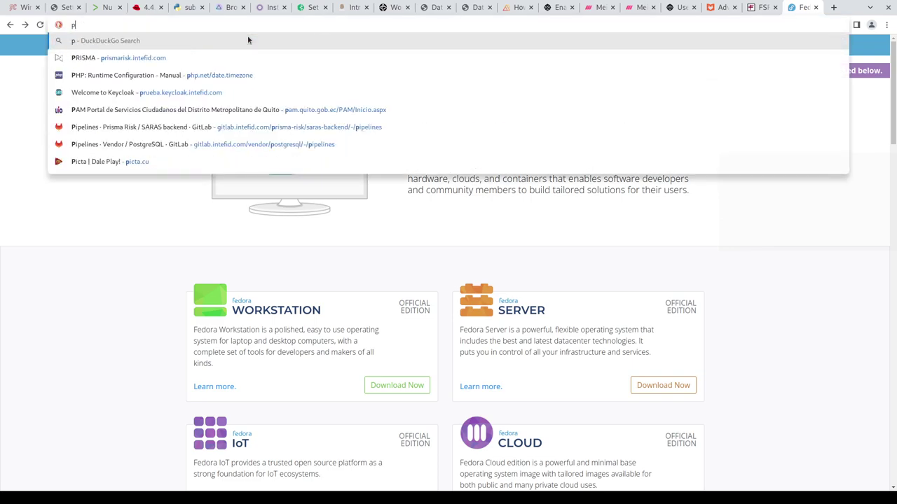
type("fe")
key("Return")
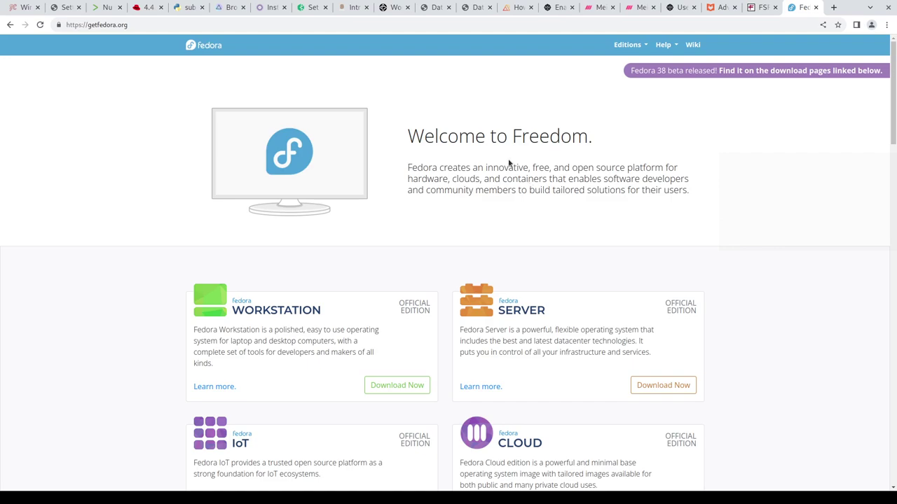
Open the Fedora Spins page from the additional Fedora options and view the KDE Plasma Desktop spin down to its download section.
scroll(509, 163, "down", 5)
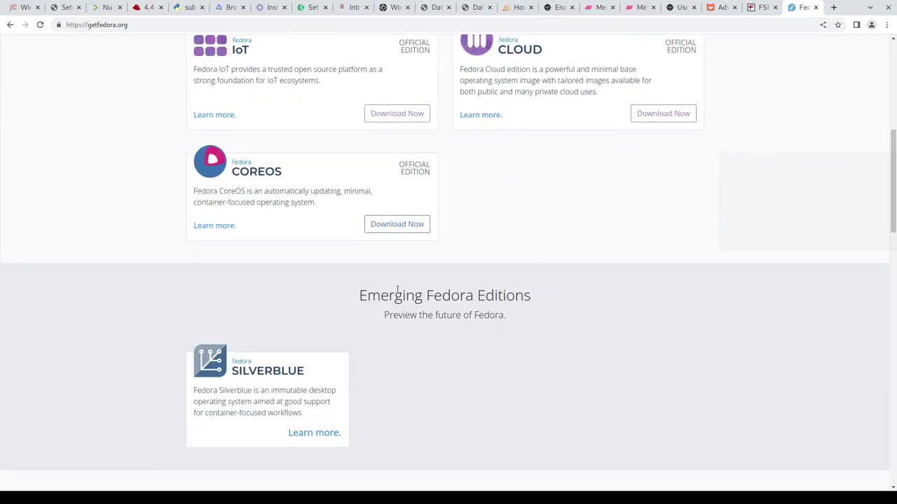
scroll(397, 293, "down", 4)
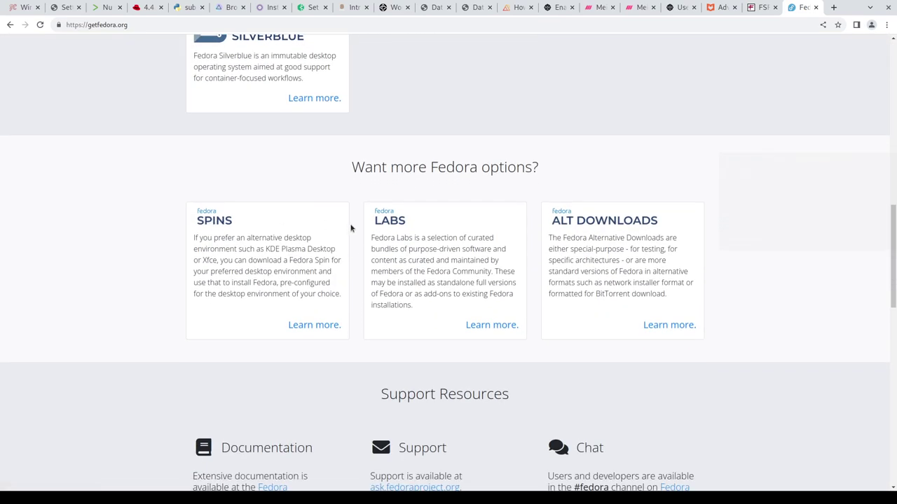
left_click(214, 223)
scroll(596, 185, "down", 2)
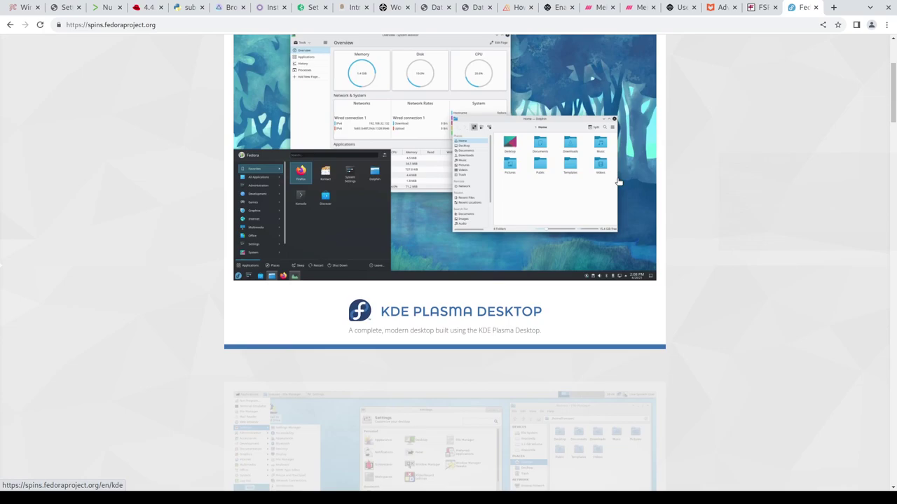
left_click(483, 163)
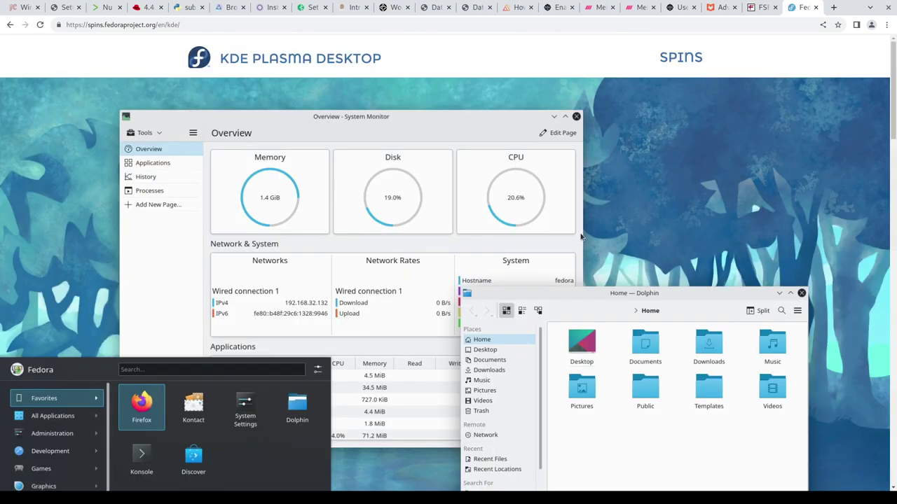
scroll(582, 231, "down", 7)
scroll(582, 233, "down", 2)
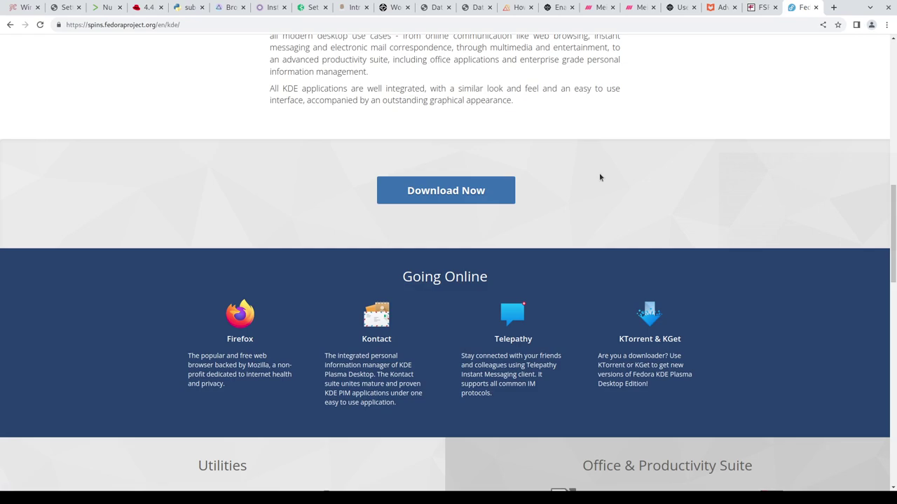
Switch to Oracle VM VirtualBox Manager.
key("alt+Tab")
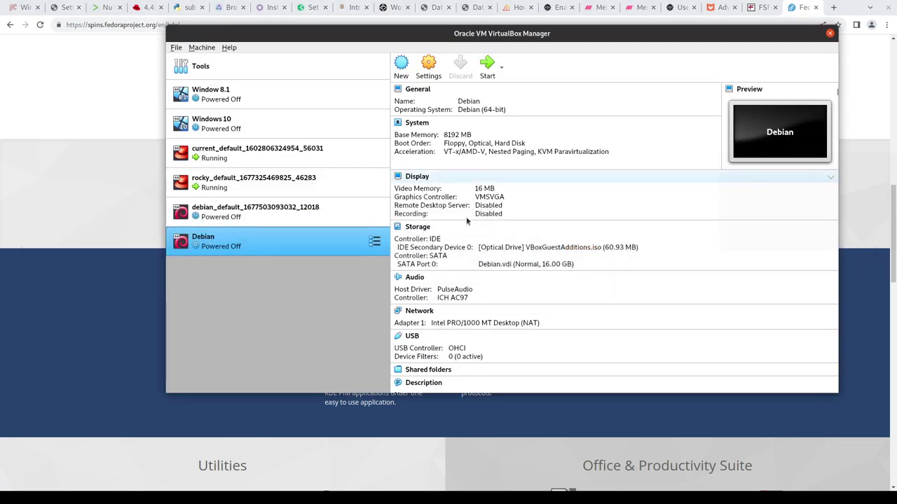
left_click(203, 49)
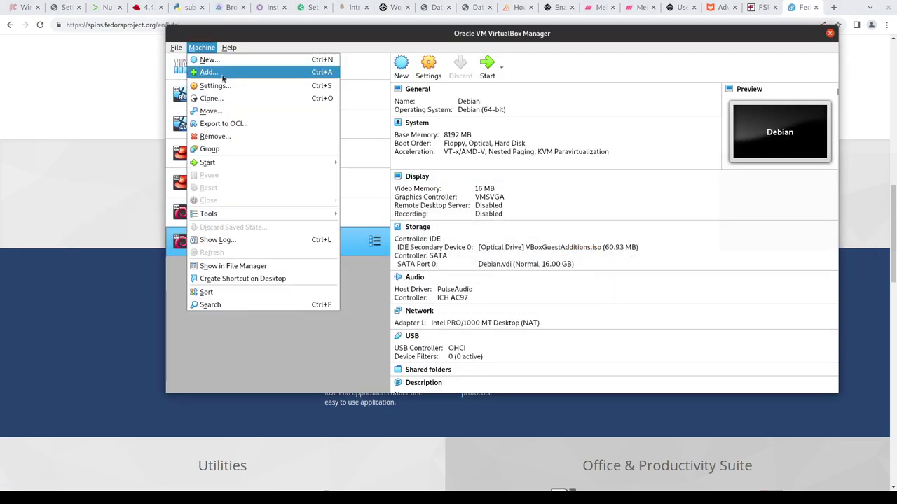
left_click(222, 74)
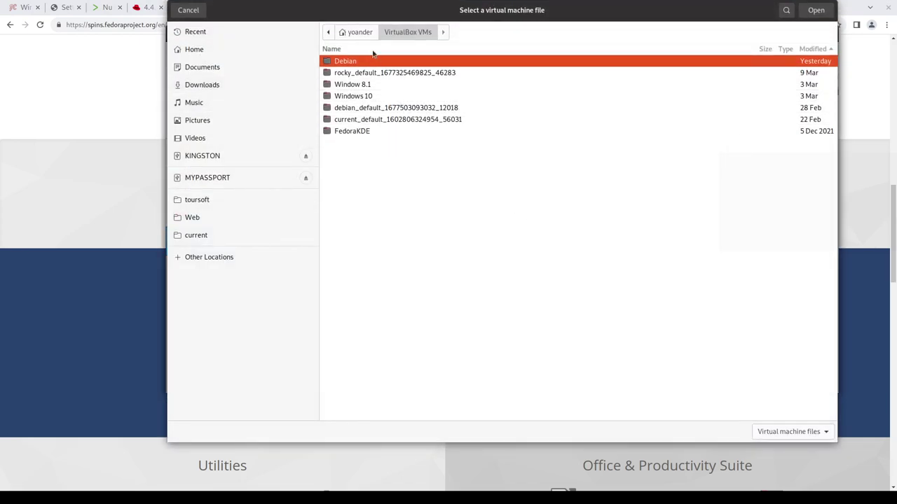
left_click(187, 10)
Start creating a new virtual machine named Fedora37 with type Linux and version Fedora (64-bit).
left_click(202, 47)
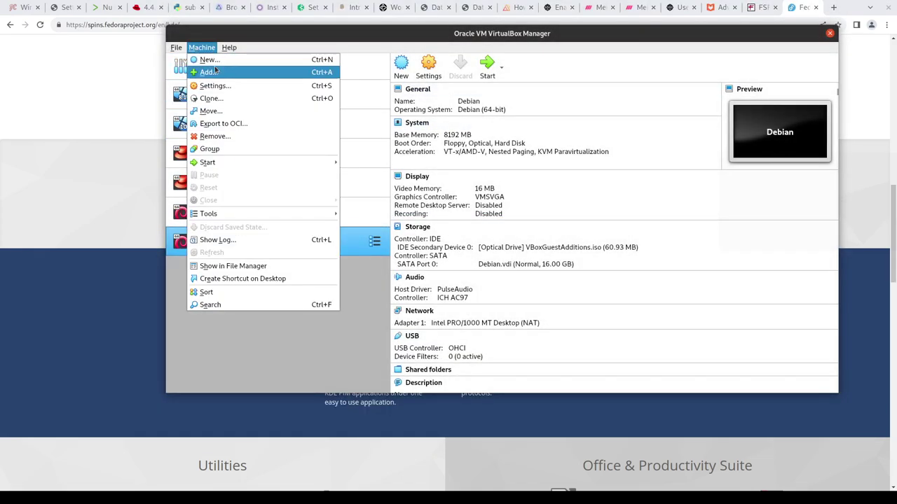
left_click(208, 60)
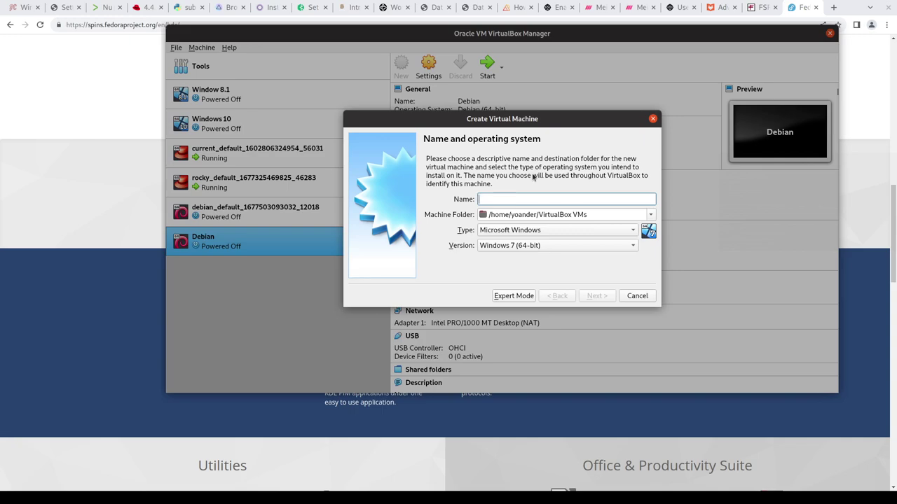
type("Fedora37")
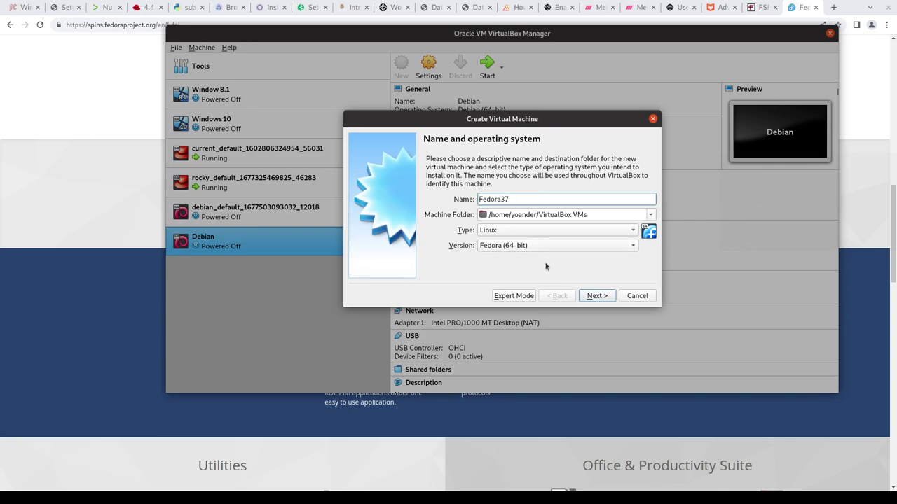
left_click(595, 297)
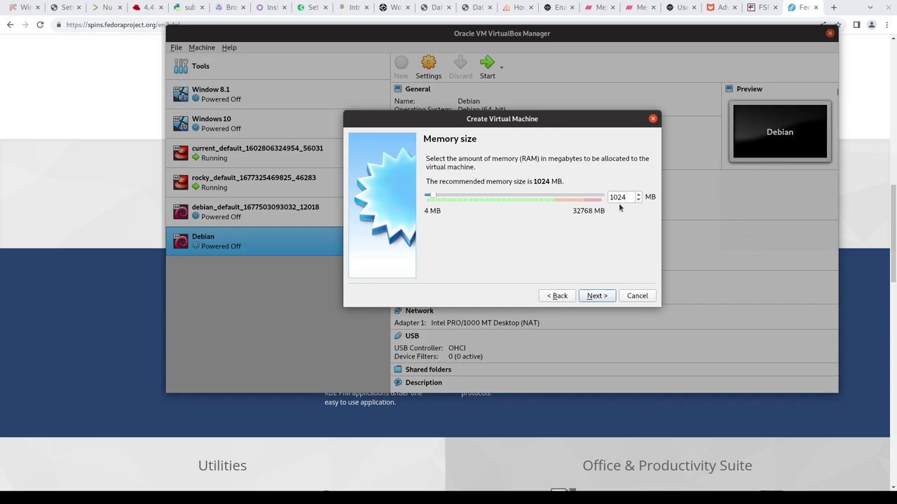
Set the new virtual machine's memory size to 8192 MB.
left_click(459, 199)
left_click(454, 199)
left_click(464, 199)
left_click(481, 198)
left_click(473, 194)
left_click(476, 194)
left_click(484, 194)
left_click(597, 296)
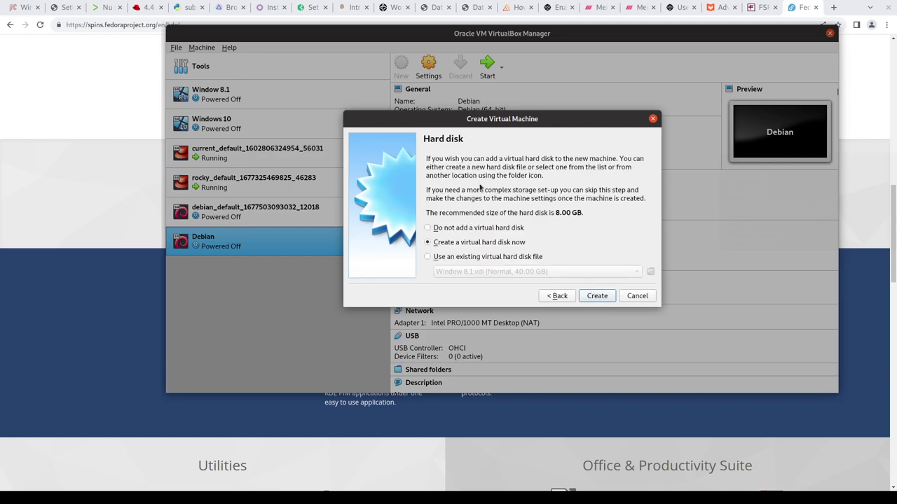
Create a dynamically allocated VDI virtual hard disk of 64 GB for the Fedora37 machine.
left_click(608, 297)
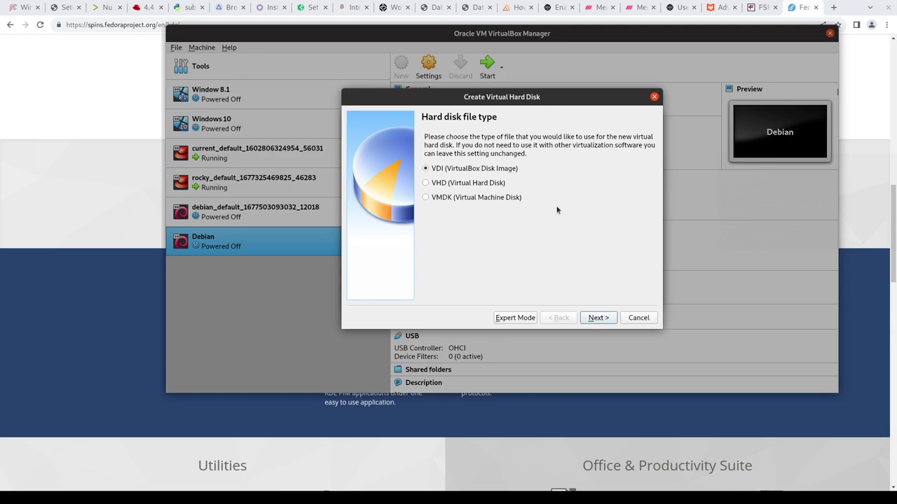
left_click(598, 318)
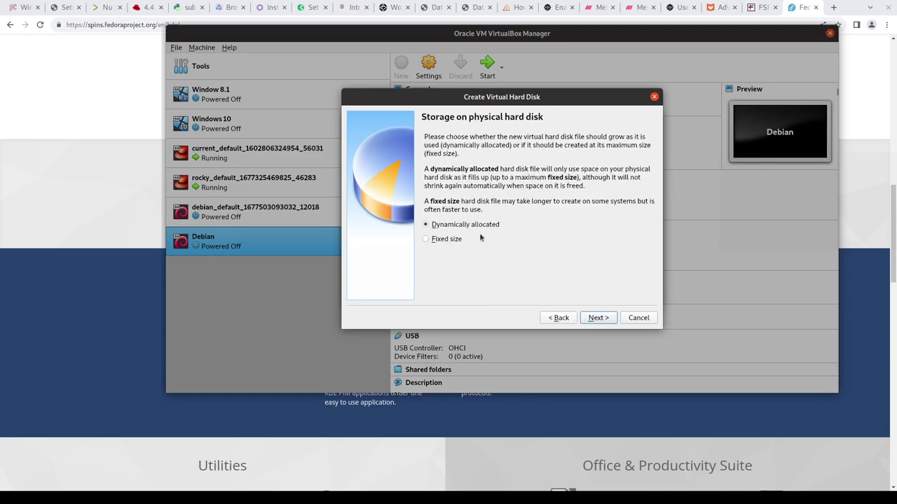
left_click(601, 319)
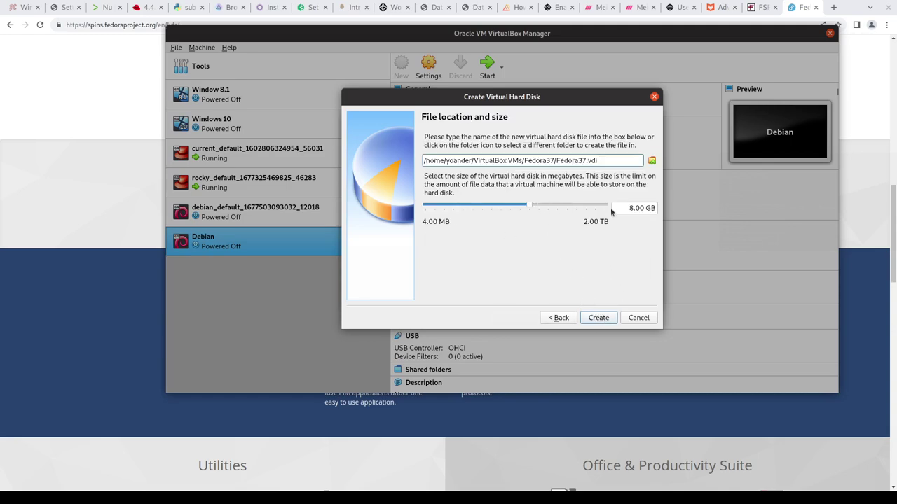
left_click(634, 208)
type("64")
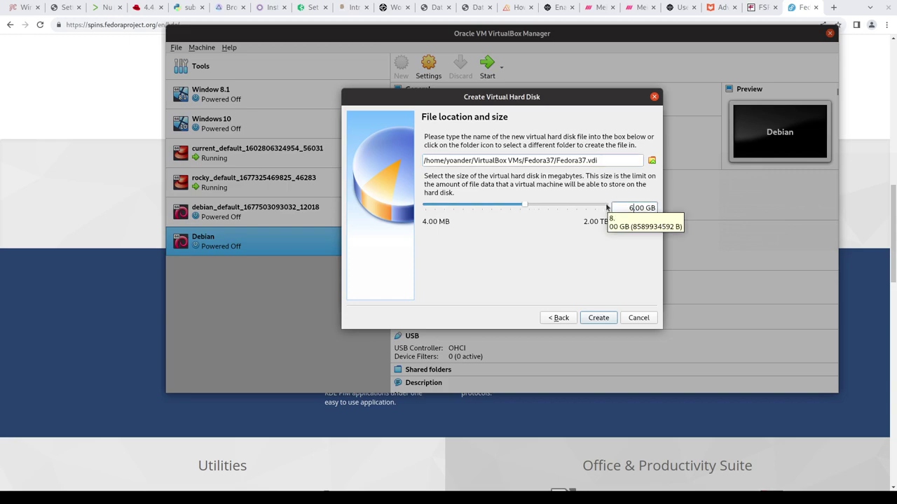
left_click(601, 318)
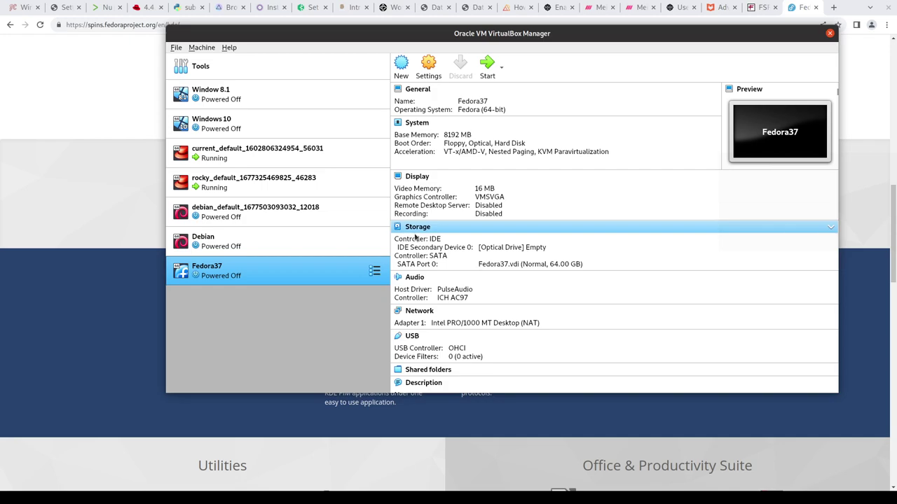
Start the Fedora37 machine with Fedora-KDE-Live-x86_64-37-1.7.iso from the ISOS folder as its start-up disk.
double_click(323, 272)
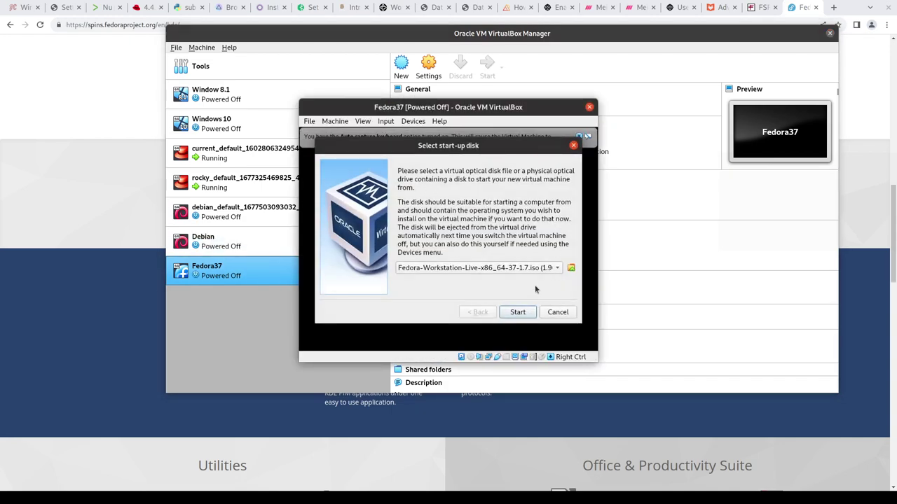
left_click(570, 268)
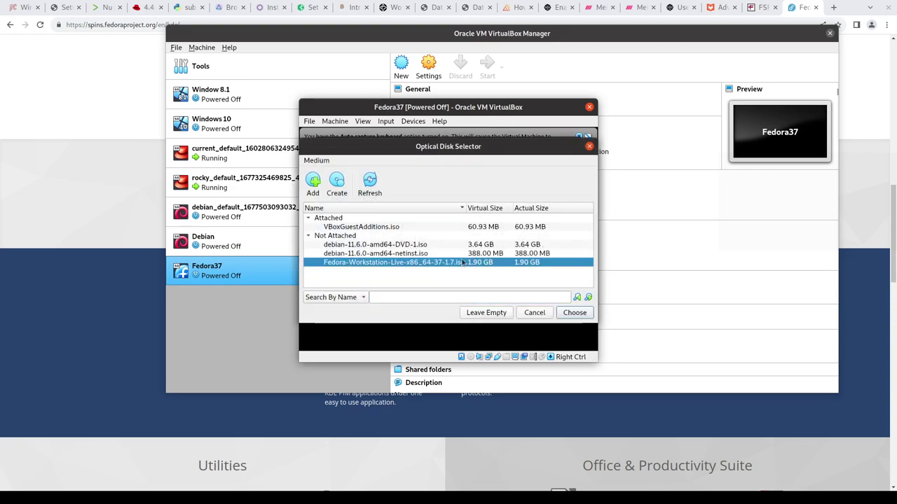
right_click(398, 262)
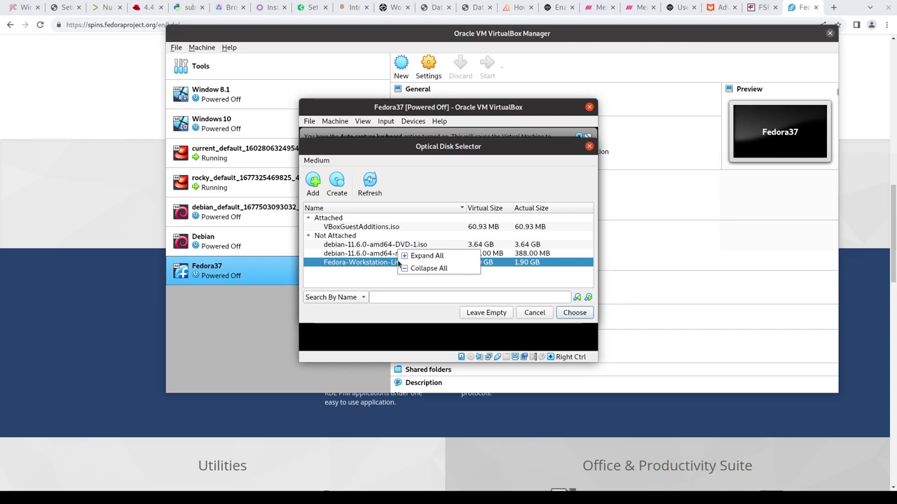
left_click(412, 257)
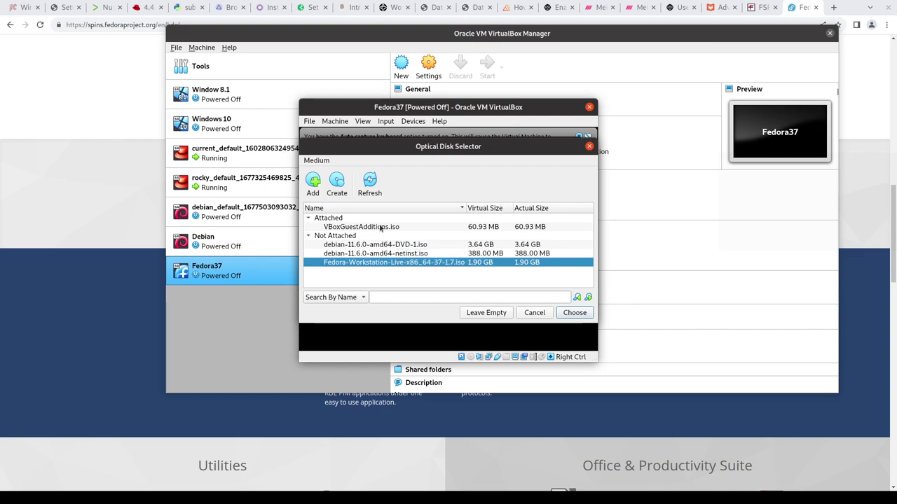
left_click(312, 182)
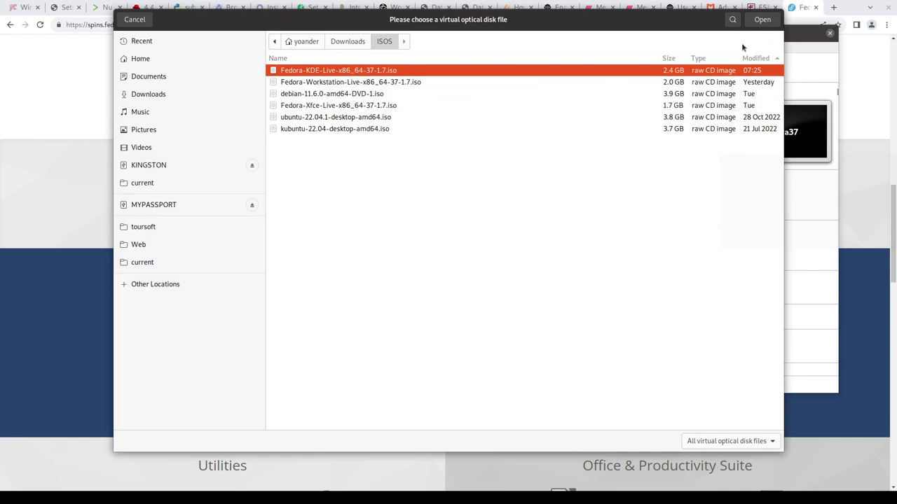
left_click(762, 19)
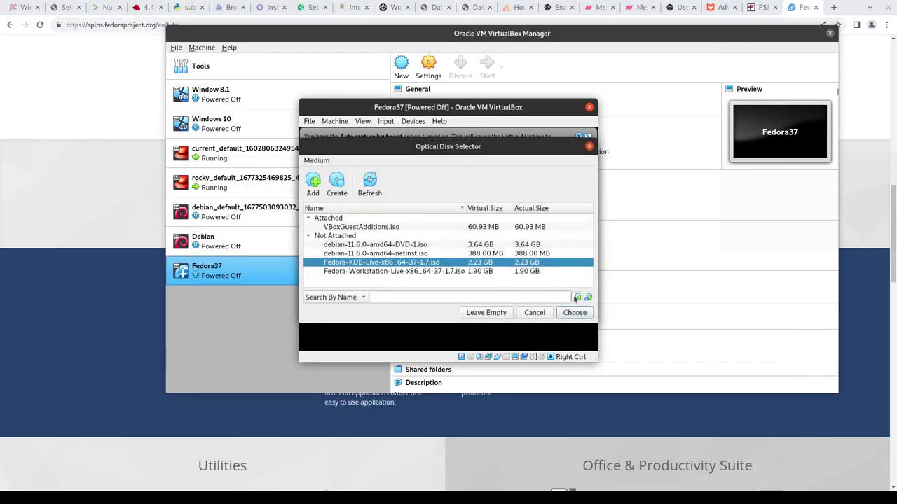
left_click(574, 313)
left_click(518, 312)
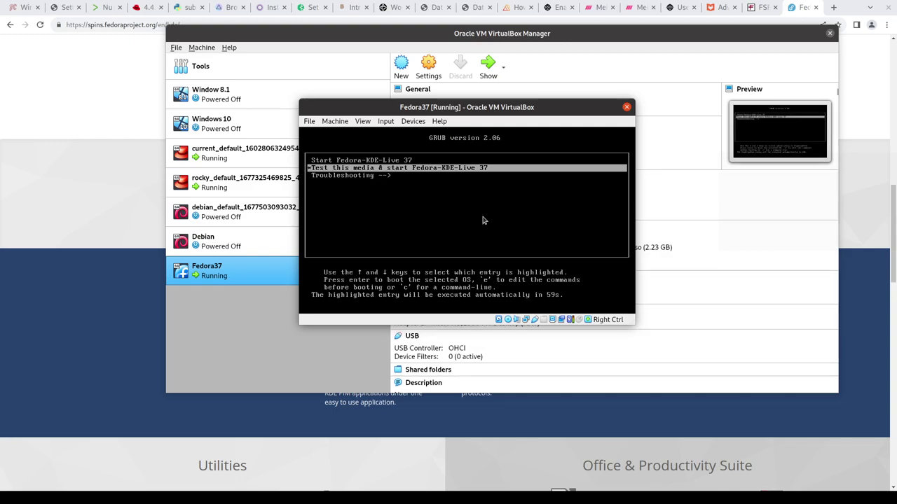
Boot the Start Fedora-KDE-Live 37 entry without the media test and show the virtual machine in full screen.
key("Up")
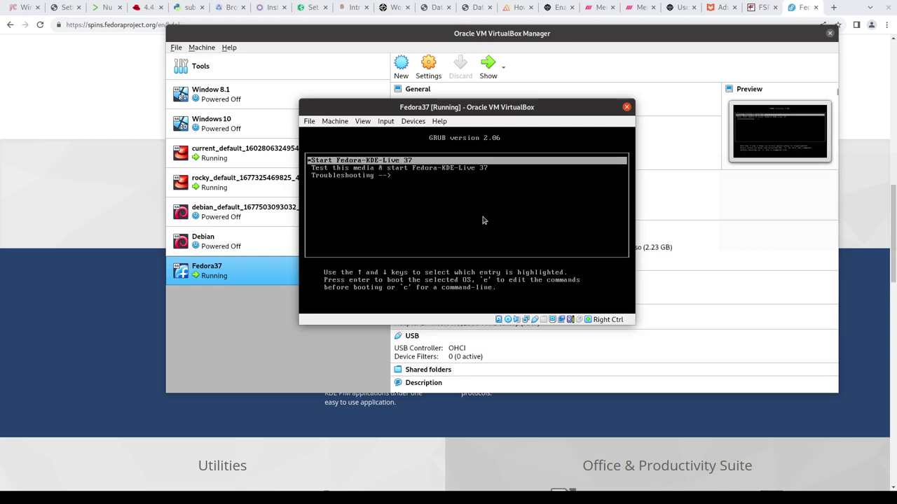
key("Return")
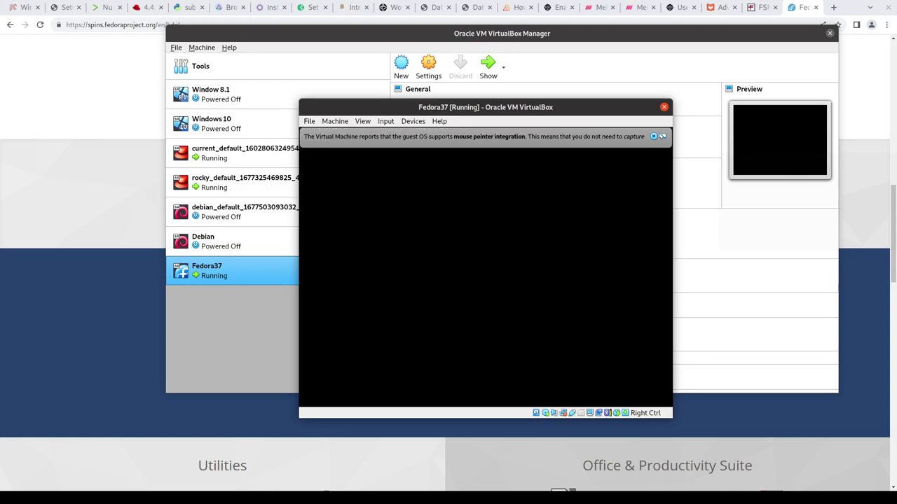
left_click(652, 137)
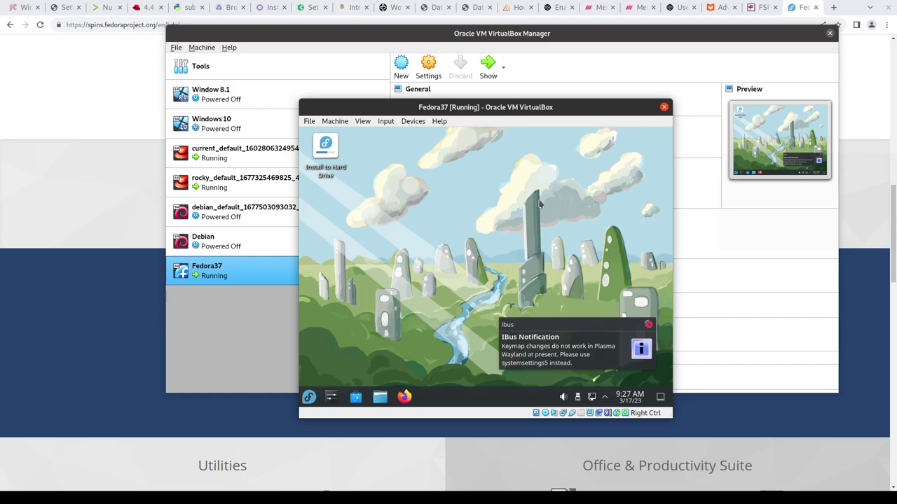
key("ctrl+f")
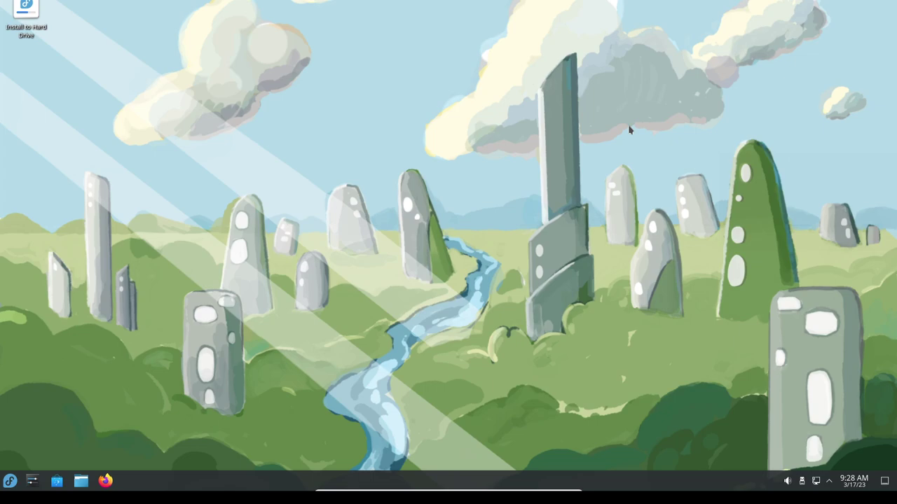
Look through the application launcher's categories, including All Applications and Development, and close it.
left_click(11, 481)
left_click(79, 280)
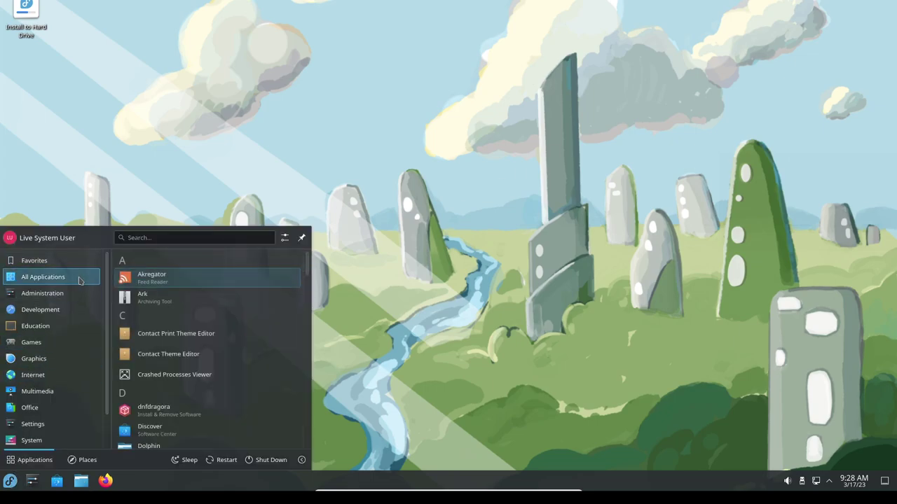
mouse_move(69, 313)
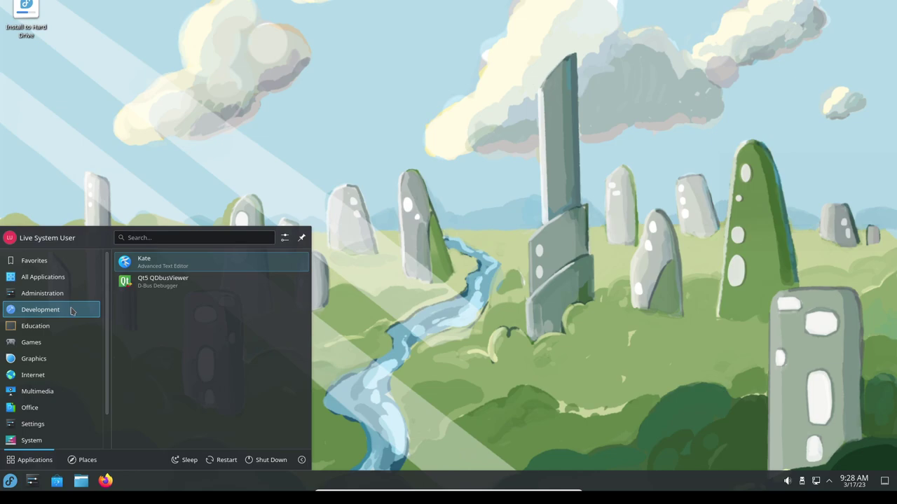
left_click(115, 107)
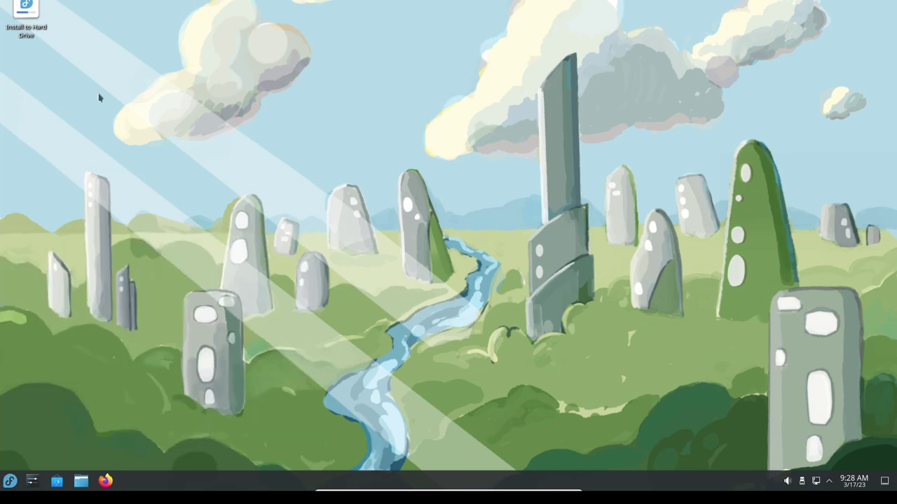
Open the hard-drive installer to view its language selection screen, and quit the installation process.
left_click(30, 11)
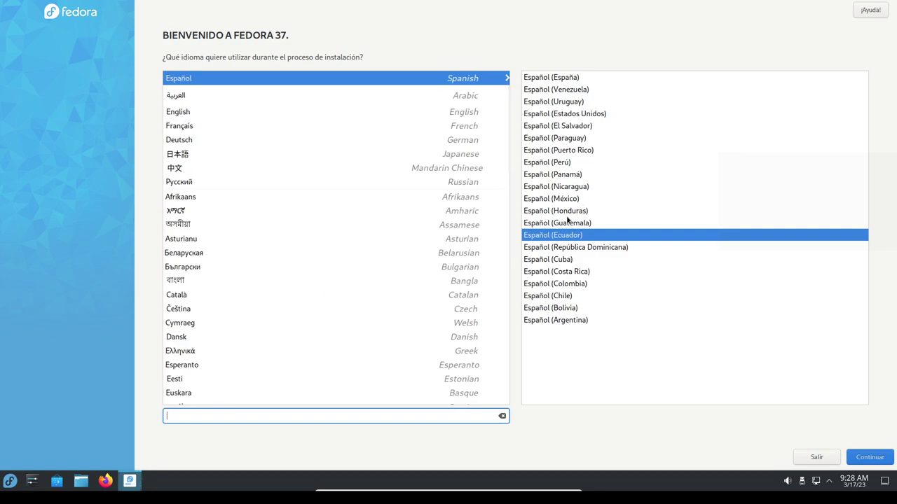
left_click(819, 459)
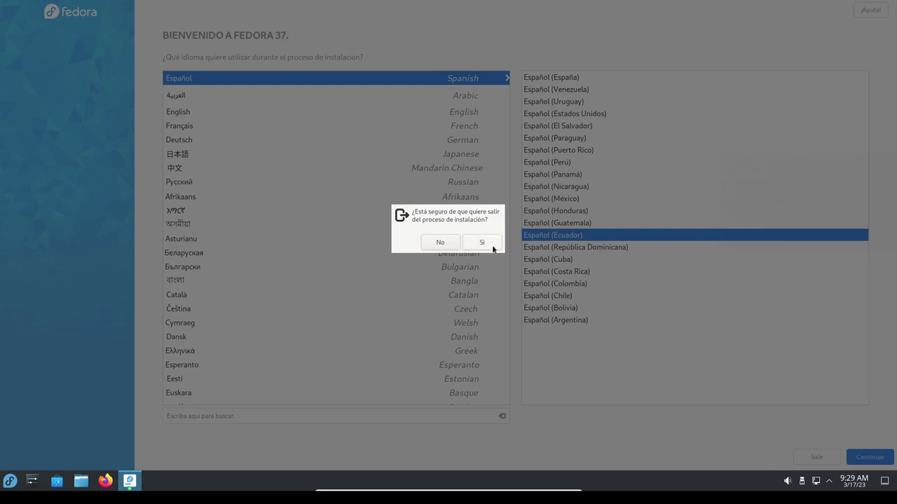
left_click(493, 248)
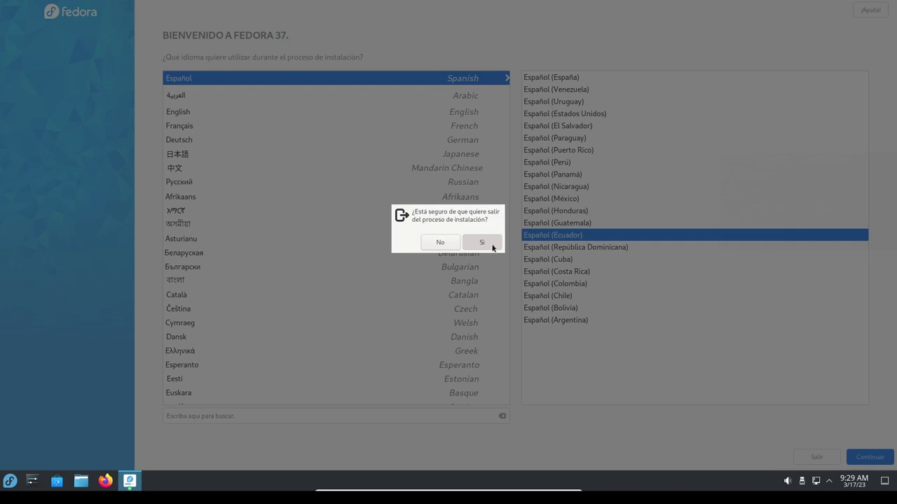
left_click(493, 245)
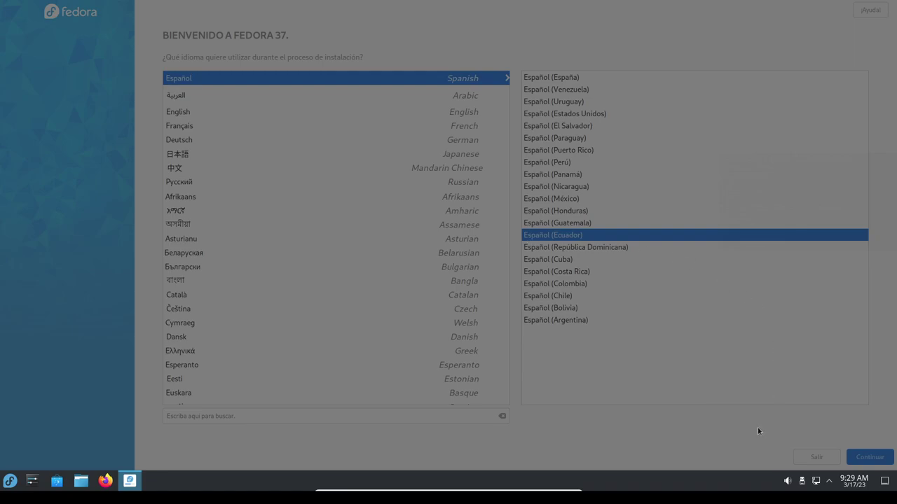
Open the Global Theme page of the Appearance settings in System Settings.
left_click(10, 481)
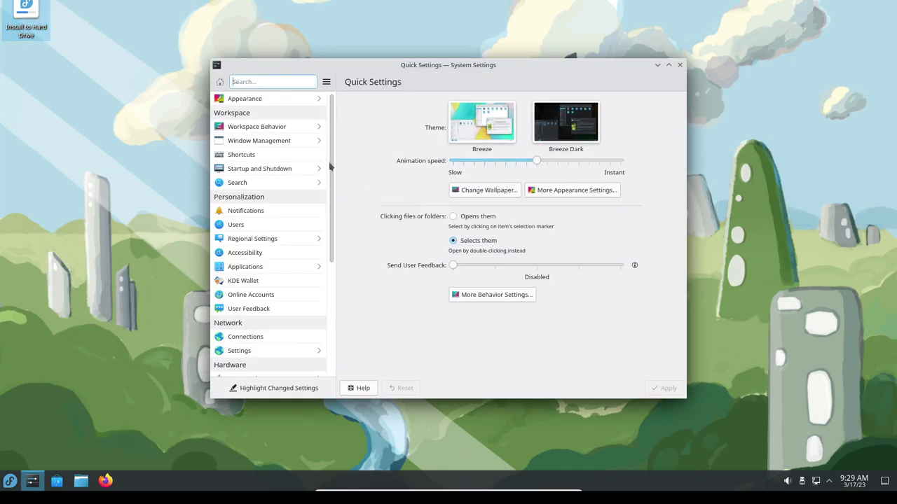
left_click(283, 102)
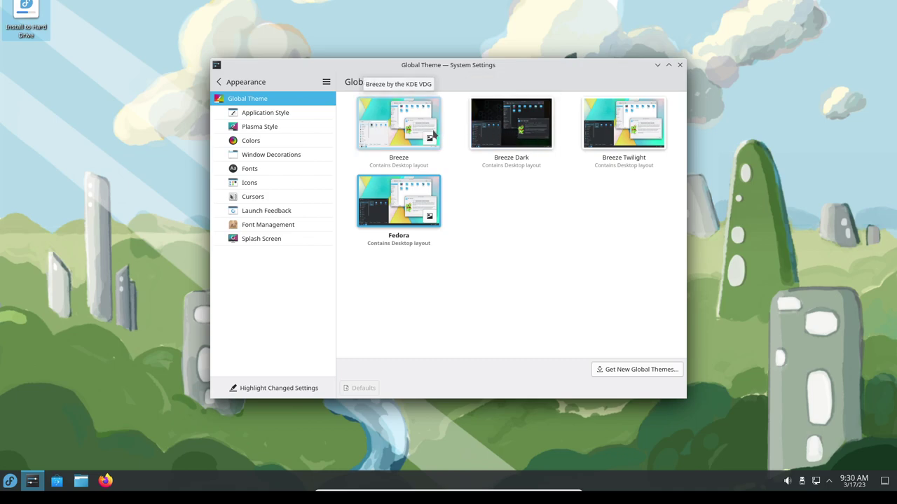
Apply the Breeze Twilight global theme and check how the desktop's context menu looks.
left_click(622, 155)
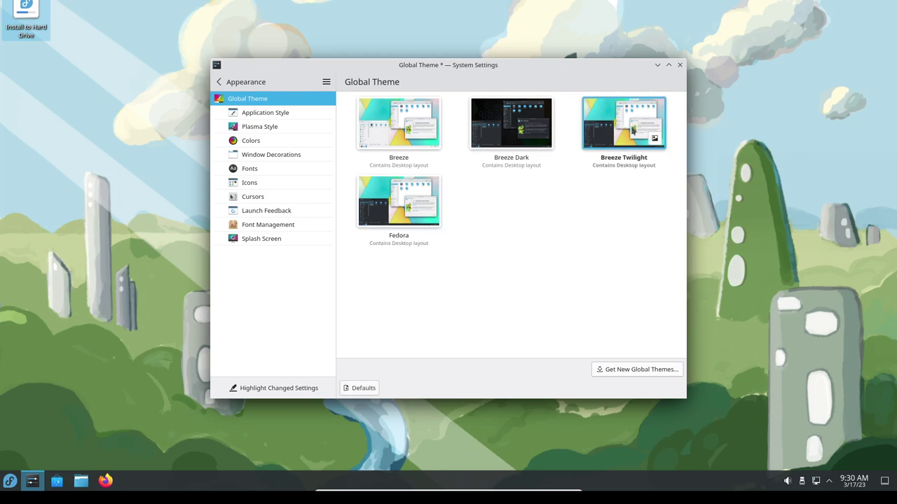
left_click(572, 284)
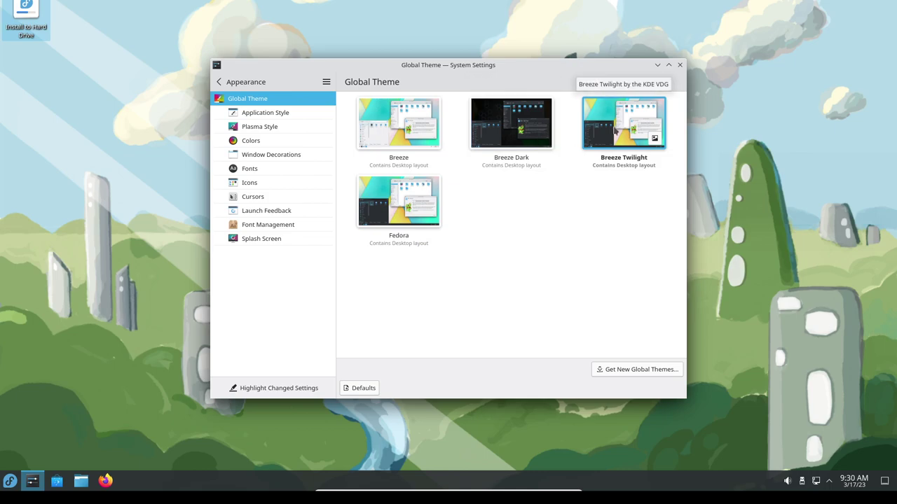
right_click(256, 31)
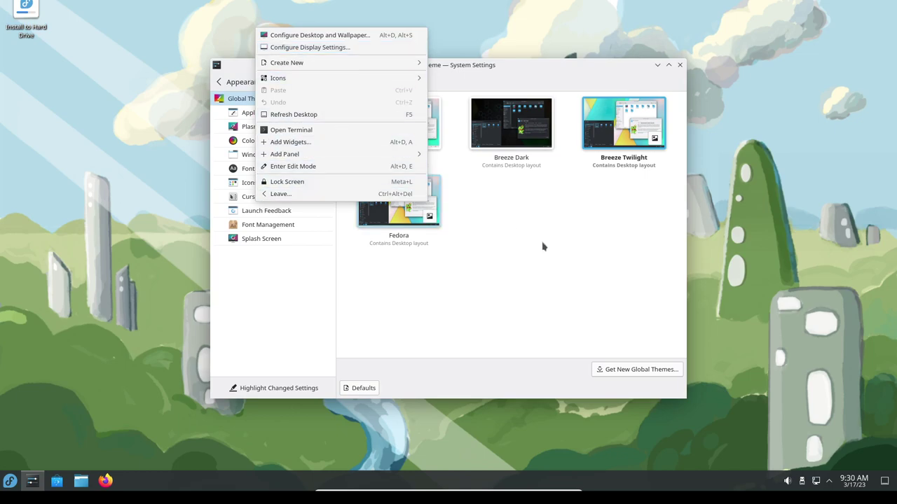
left_click(551, 250)
left_click(541, 68)
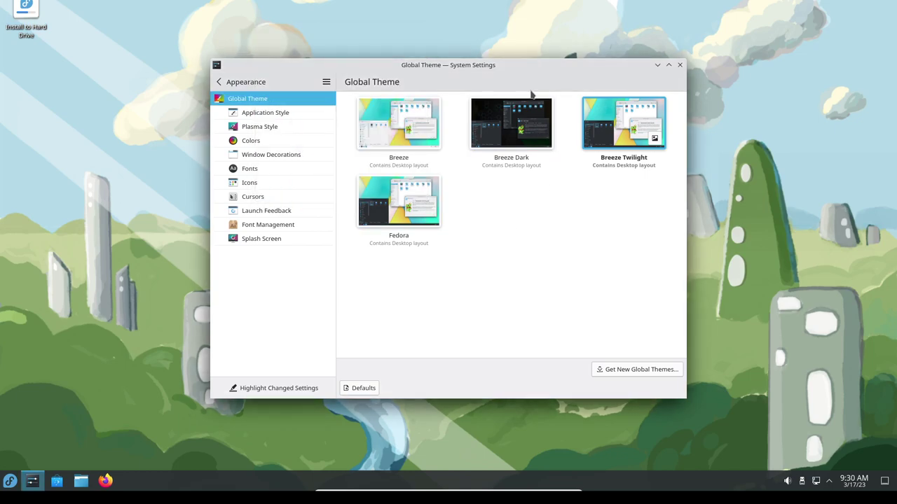
Apply the Fedora global theme again and check how the desktop's context menu looks.
left_click(421, 214)
left_click(569, 283)
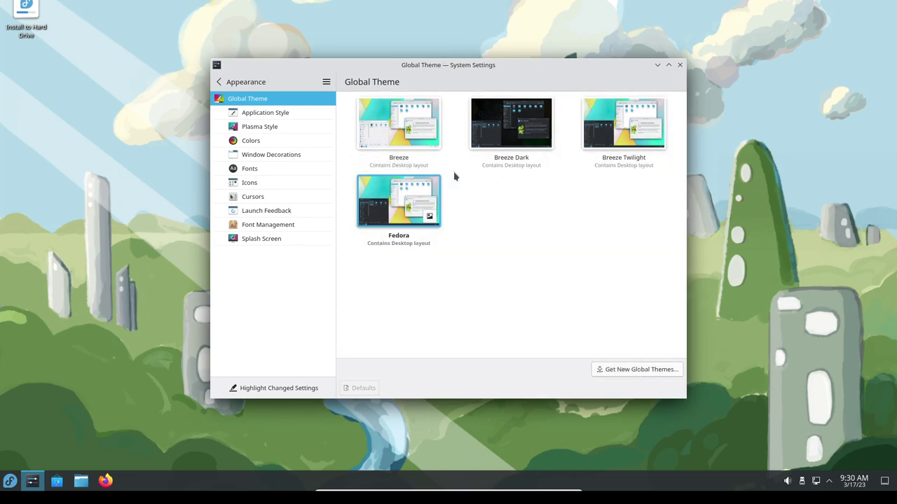
right_click(534, 32)
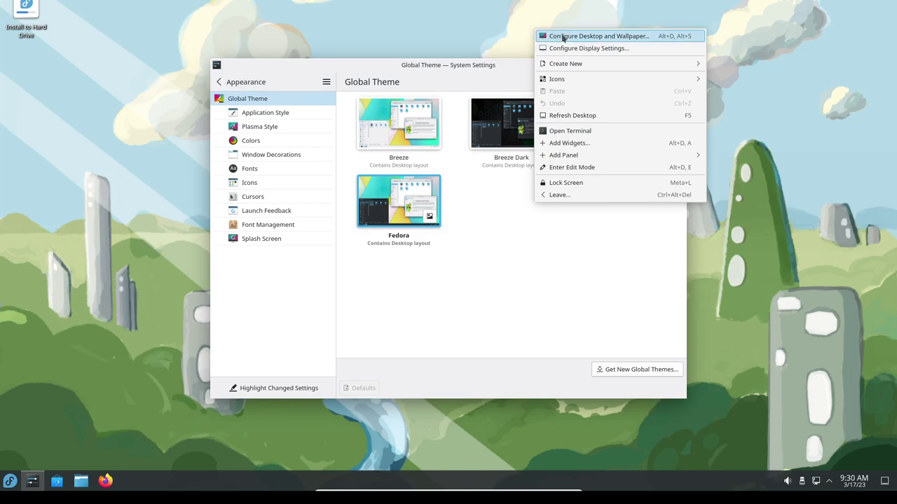
left_click(474, 69)
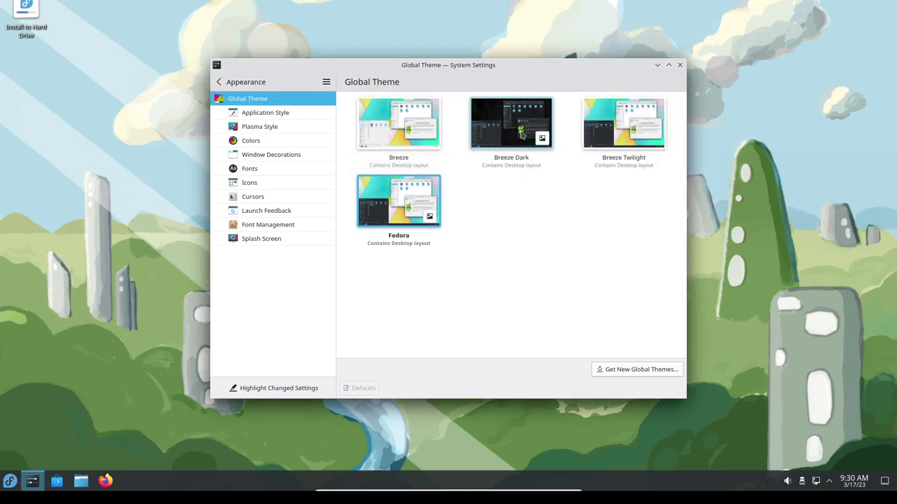
Apply the Breeze Dark global theme with both its appearance settings and its desktop and window layout.
left_click(516, 137)
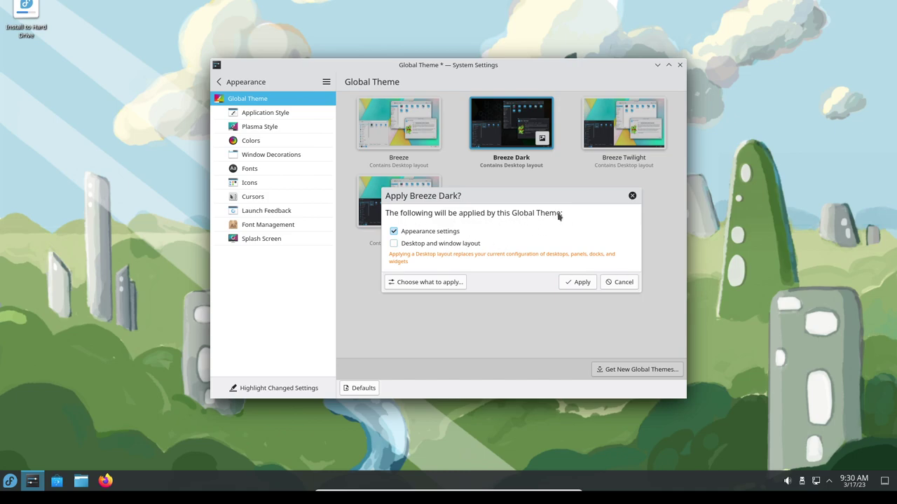
left_click(448, 245)
left_click(580, 281)
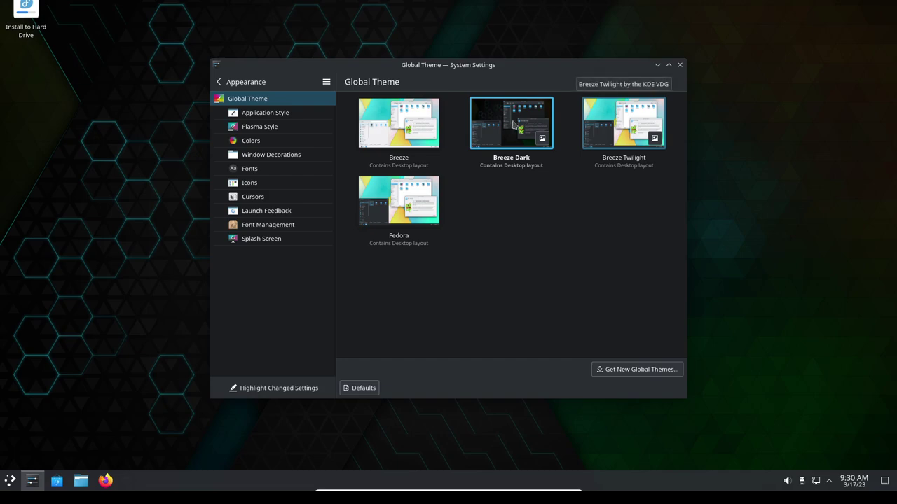
Look through the Application Style, Plasma Style, Colors and Window Decorations pages, and return to the main settings list.
left_click(291, 116)
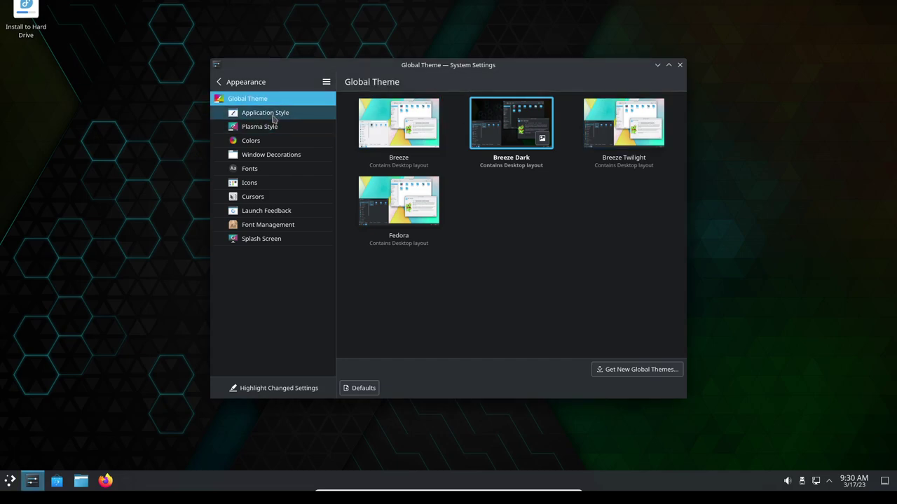
left_click(279, 116)
left_click(272, 128)
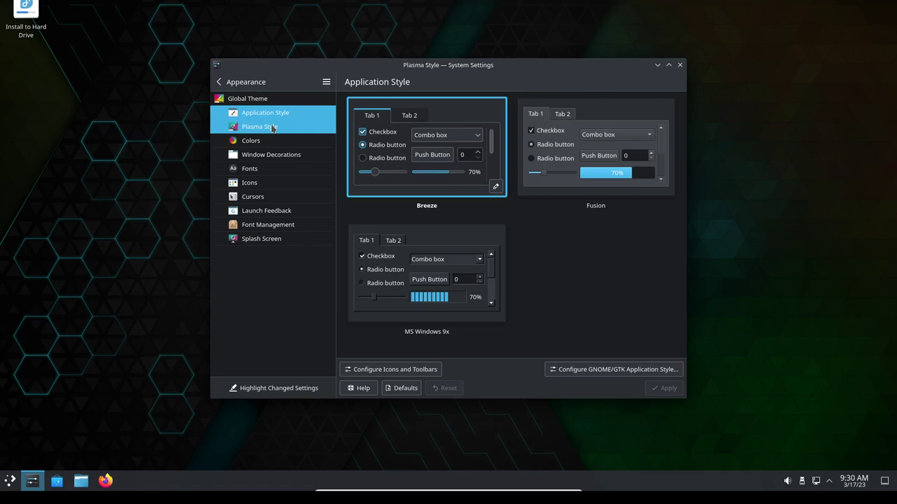
left_click(270, 140)
left_click(268, 154)
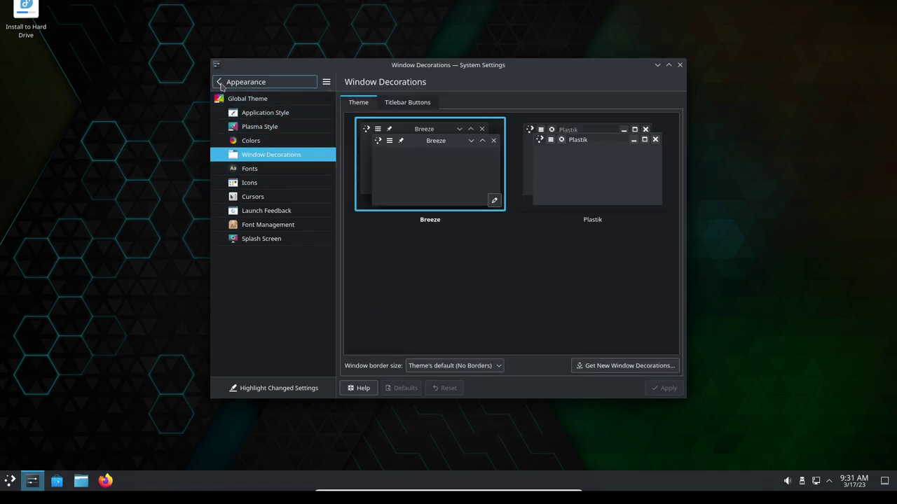
left_click(219, 82)
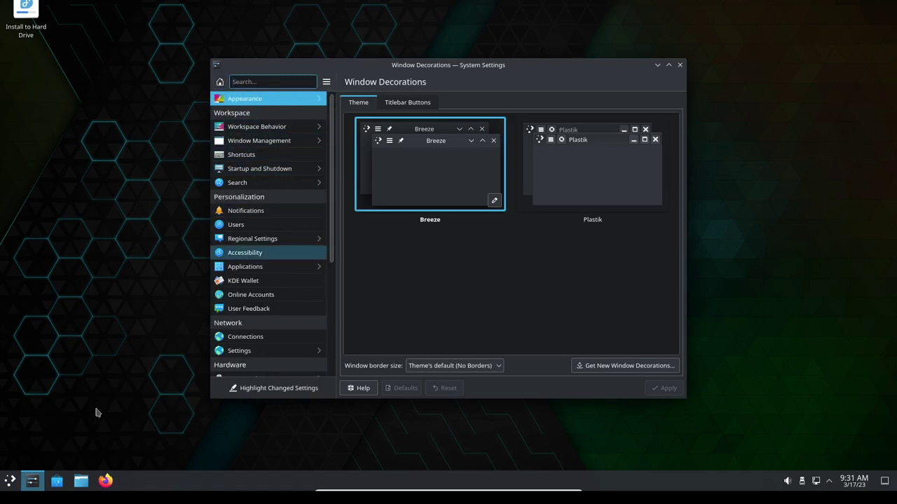
Check the application launcher with the dark theme, viewing its Administration category, and close it.
left_click(11, 481)
mouse_move(68, 283)
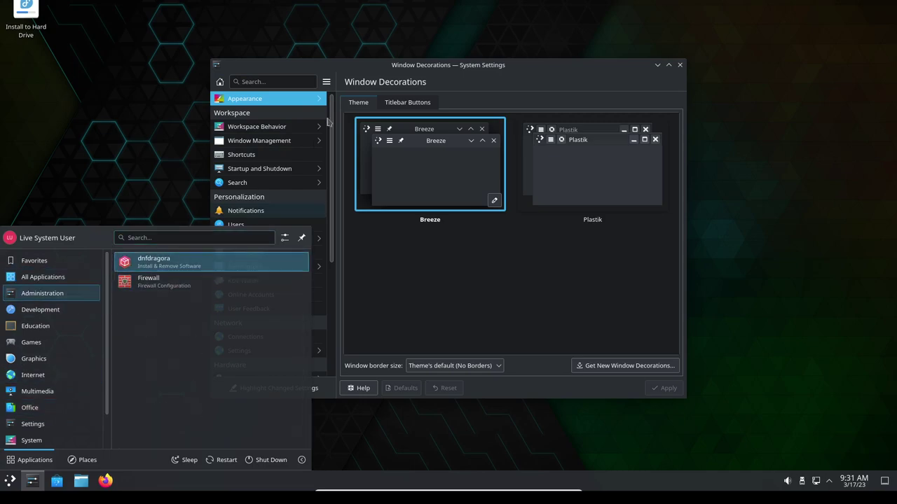
left_click(592, 101)
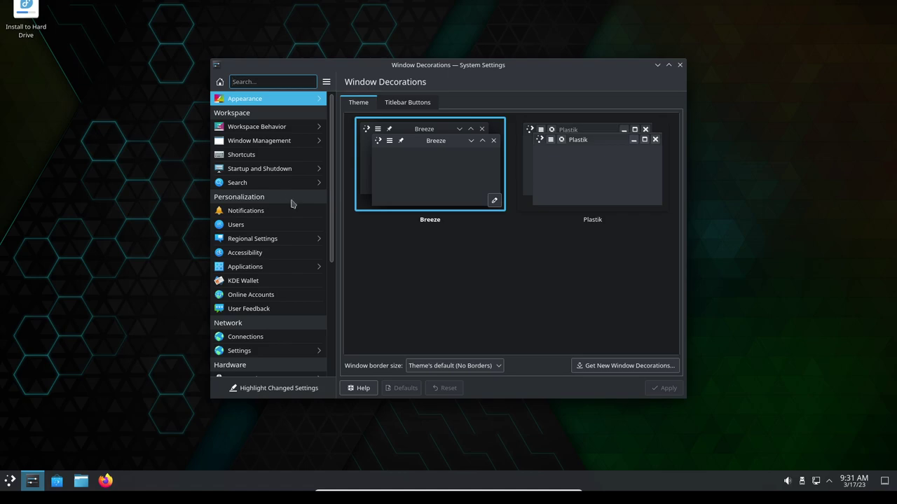
View the Online Accounts page and look through the Personalization, Network and Hardware categories of the settings list.
scroll(299, 238, "down", 1)
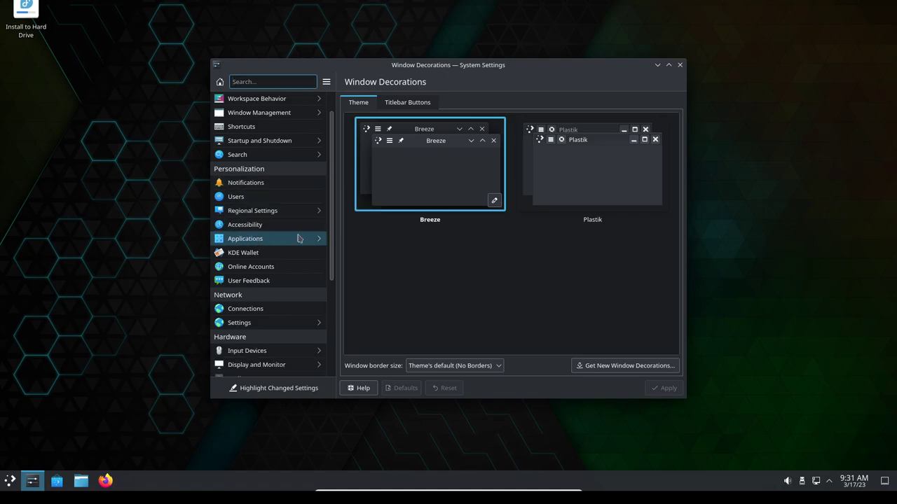
scroll(299, 239, "down", 1)
left_click(297, 239)
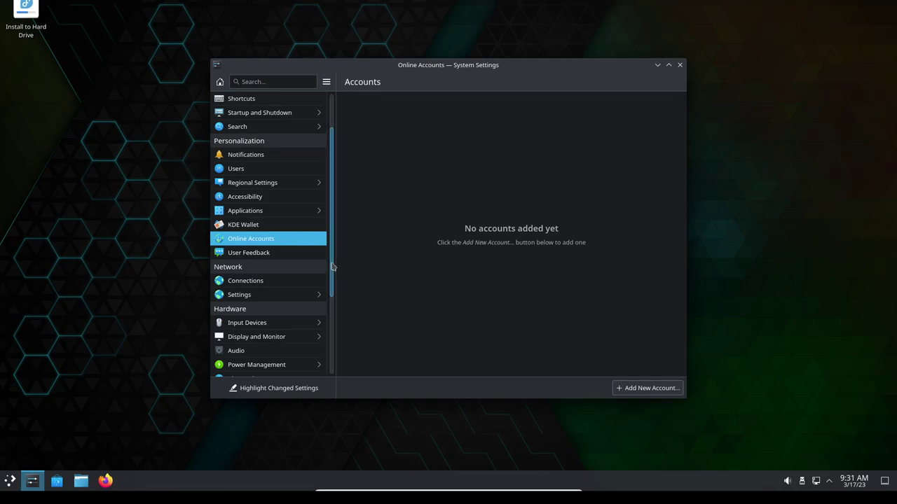
scroll(332, 260, "up", 2)
scroll(332, 248, "down", 3)
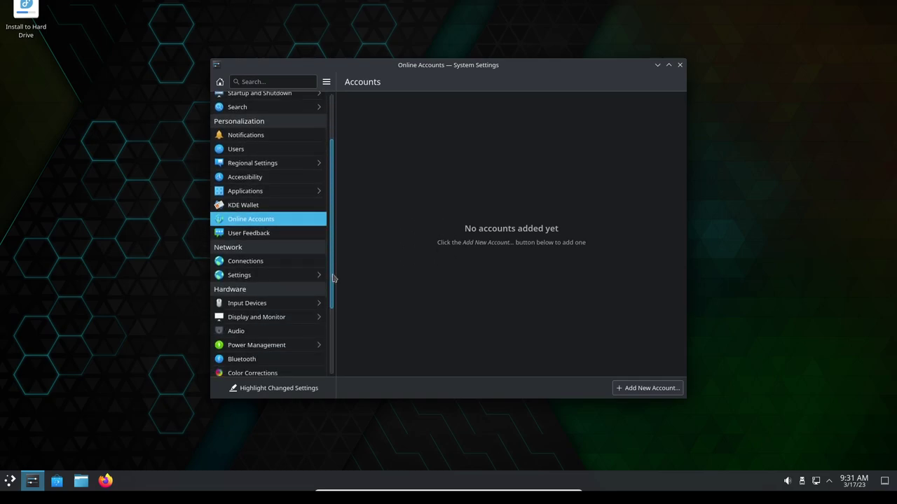
scroll(332, 279, "up", 3)
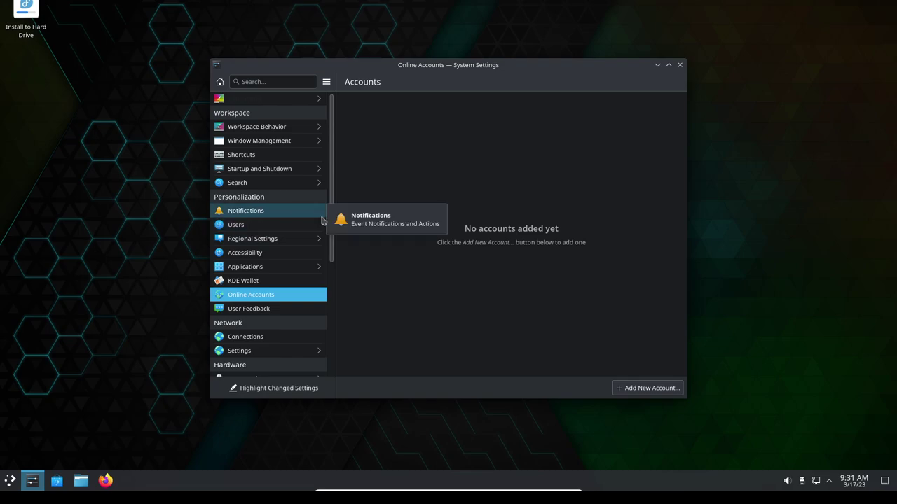
Open the File Associations page of the Applications settings and look through the known types in the application group.
left_click(287, 266)
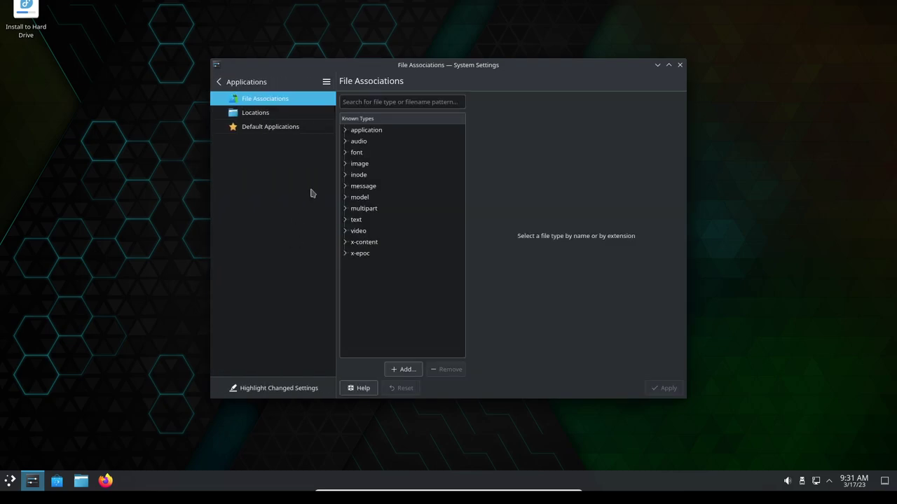
left_click(344, 131)
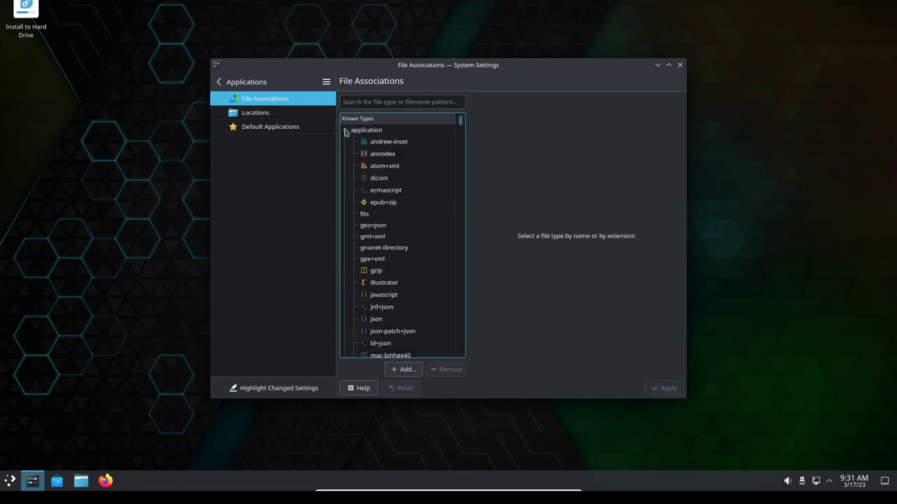
scroll(412, 220, "down", 20)
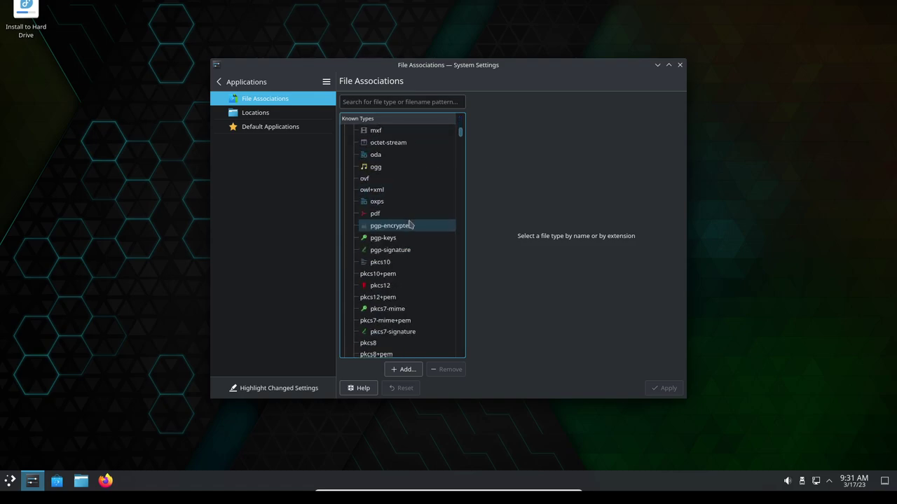
scroll(412, 224, "down", 6)
scroll(400, 222, "up", 15)
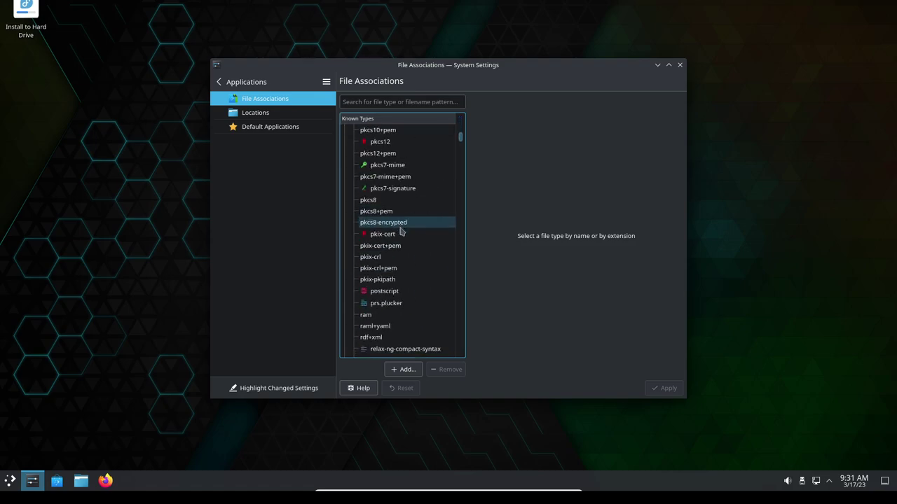
scroll(396, 231, "up", 5)
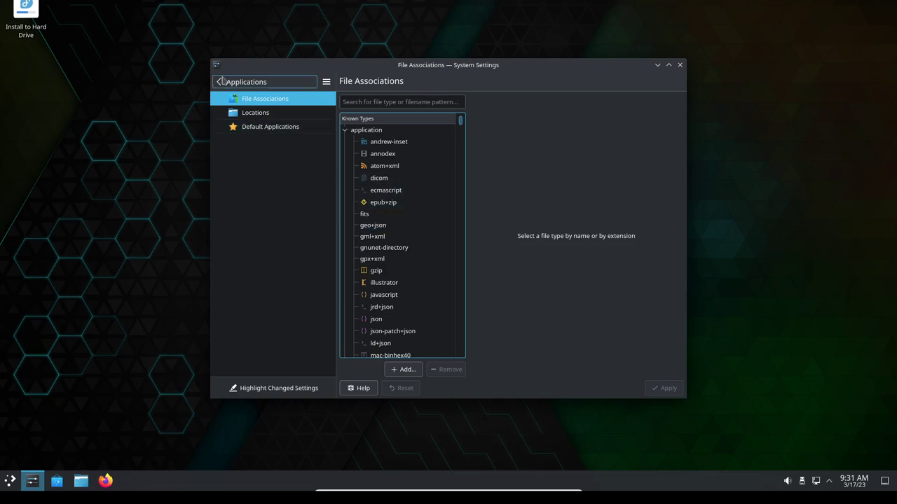
Return to the main settings list and open the Display and Monitor settings under Hardware.
left_click(234, 81)
scroll(284, 213, "down", 4)
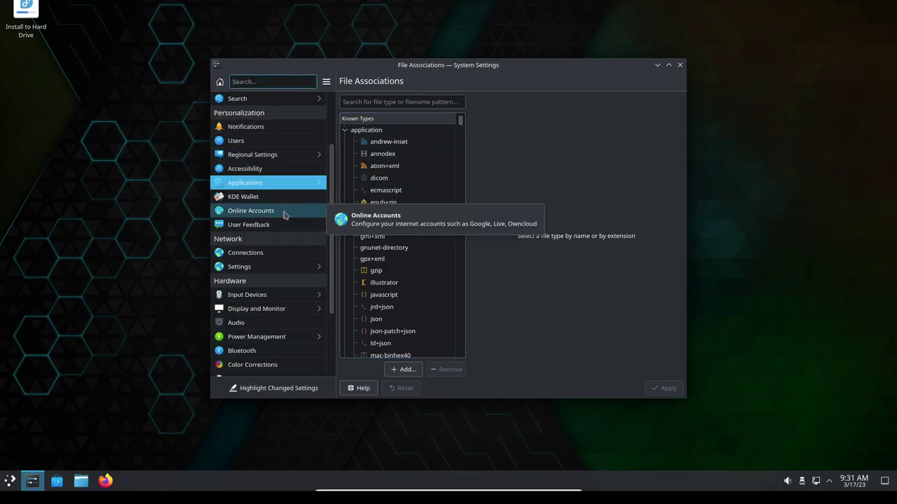
scroll(285, 215, "down", 2)
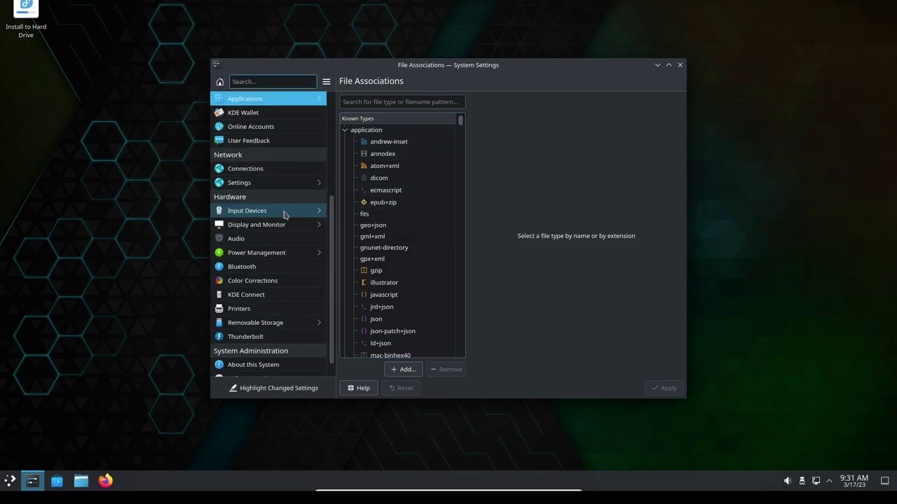
scroll(285, 215, "down", 1)
mouse_move(284, 214)
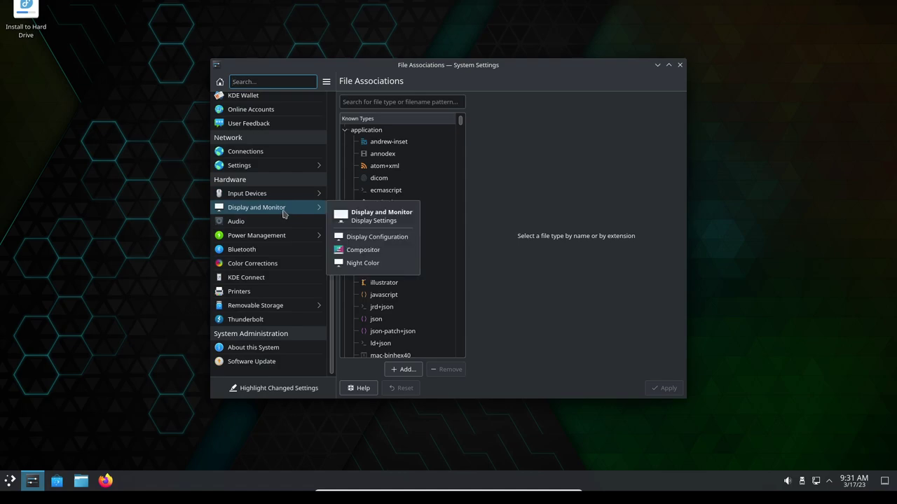
left_click(284, 214)
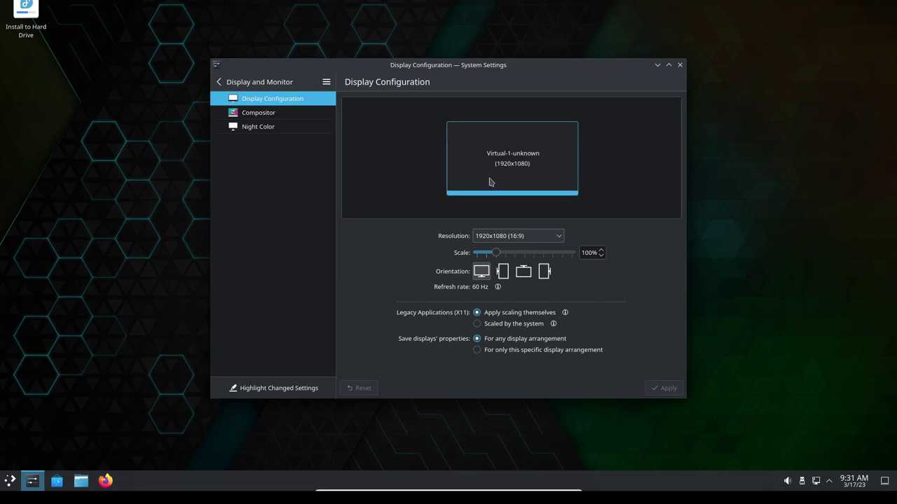
View the available screen resolutions without changing the current one, and close System Settings.
left_click(550, 239)
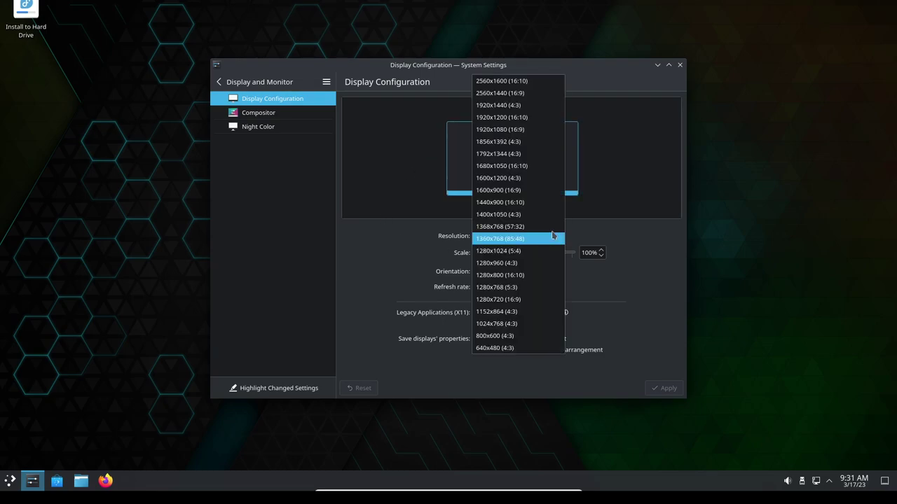
left_click(594, 174)
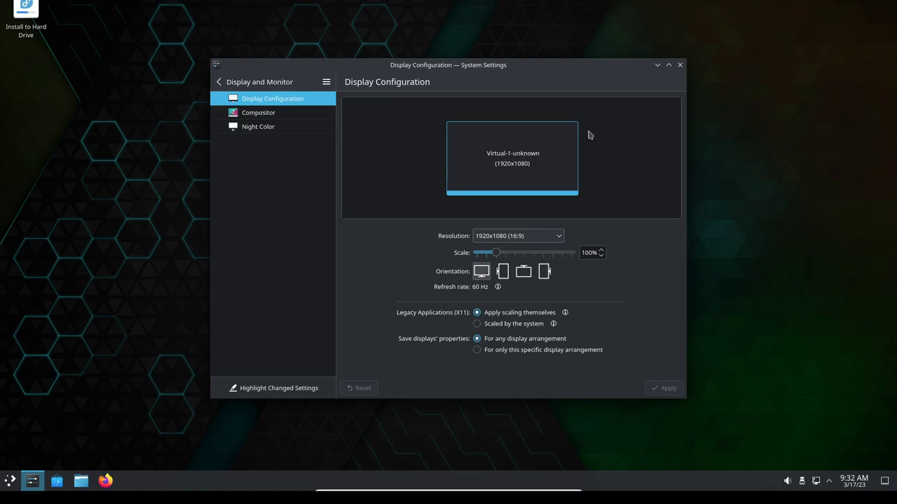
left_click(680, 64)
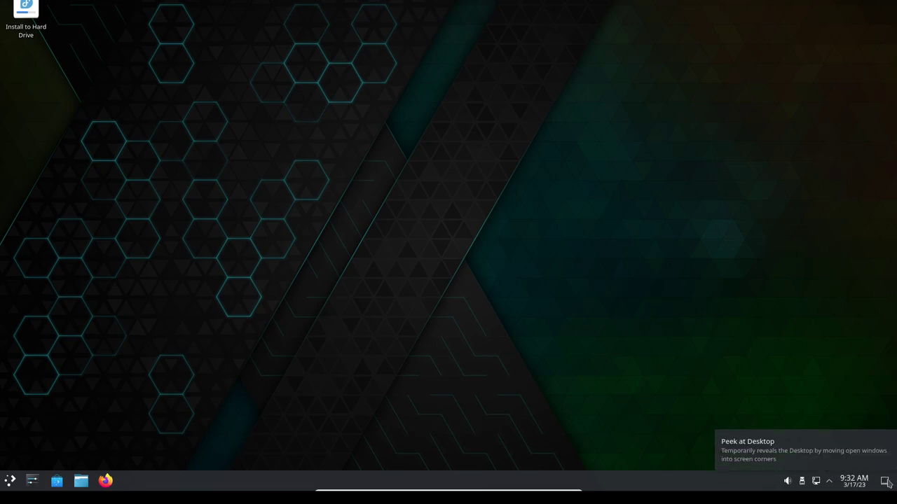
Check the Clipboard among the hidden tray items, view the Devices and Applications pages of Audio Volume, and close the popup.
left_click(830, 483)
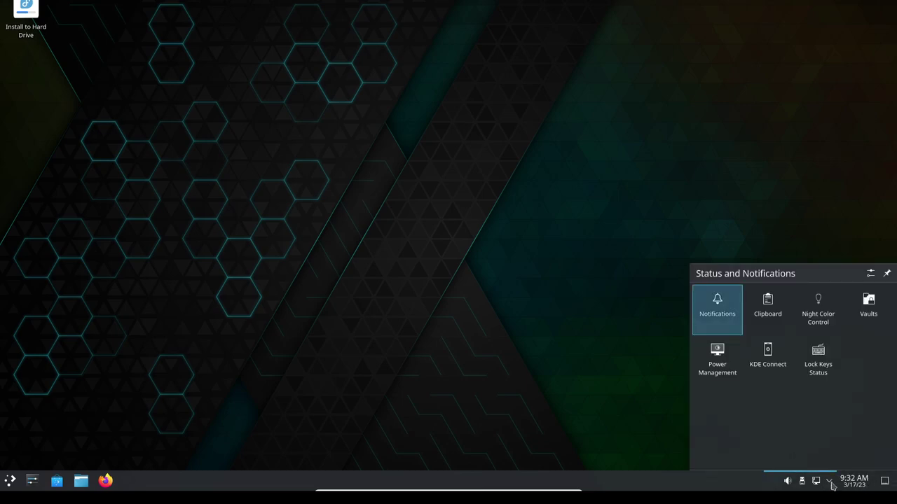
left_click(767, 308)
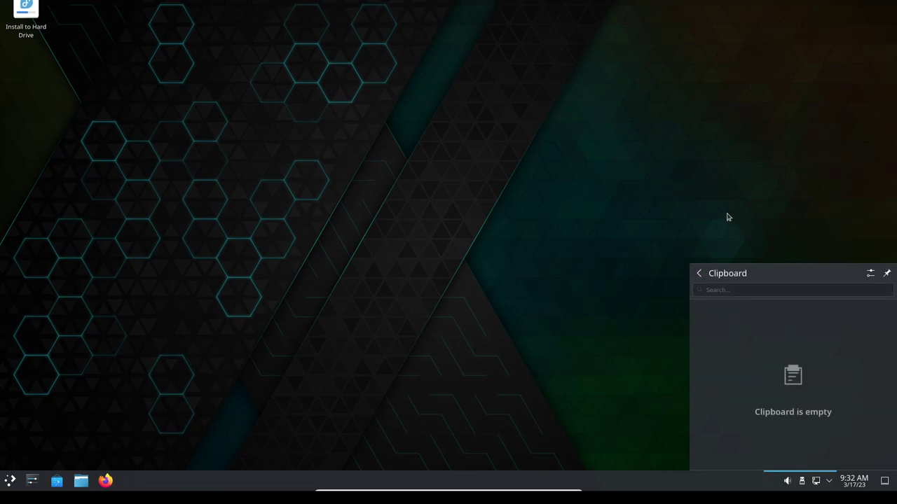
left_click(789, 482)
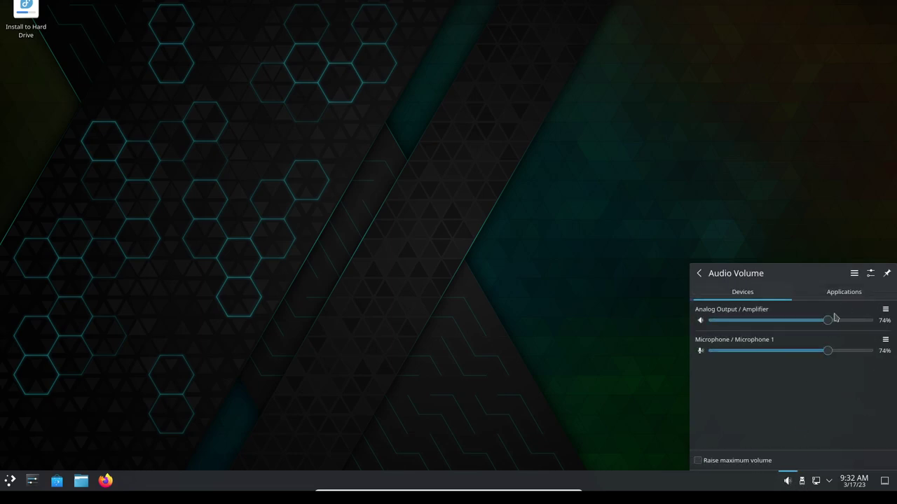
left_click(844, 296)
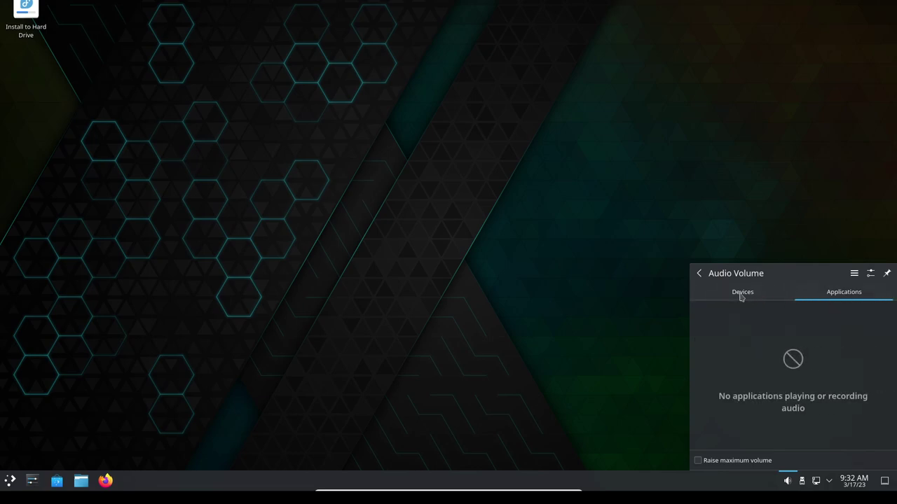
left_click(741, 294)
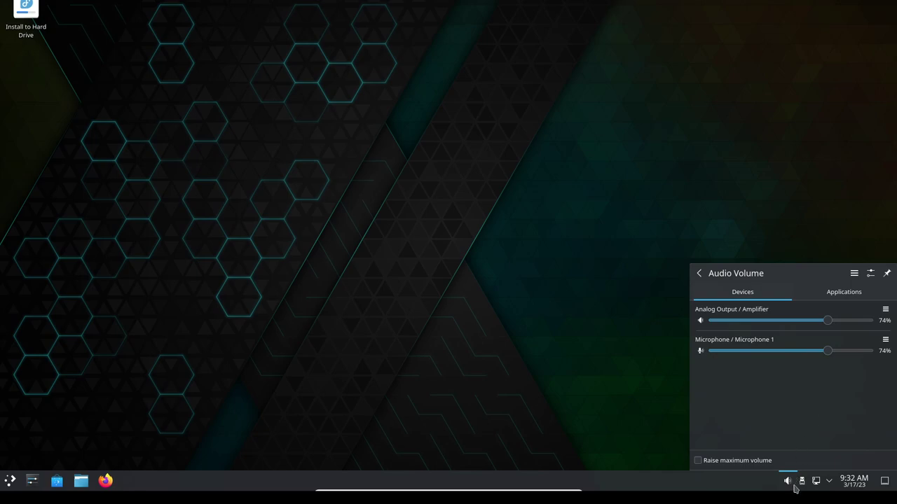
left_click(522, 312)
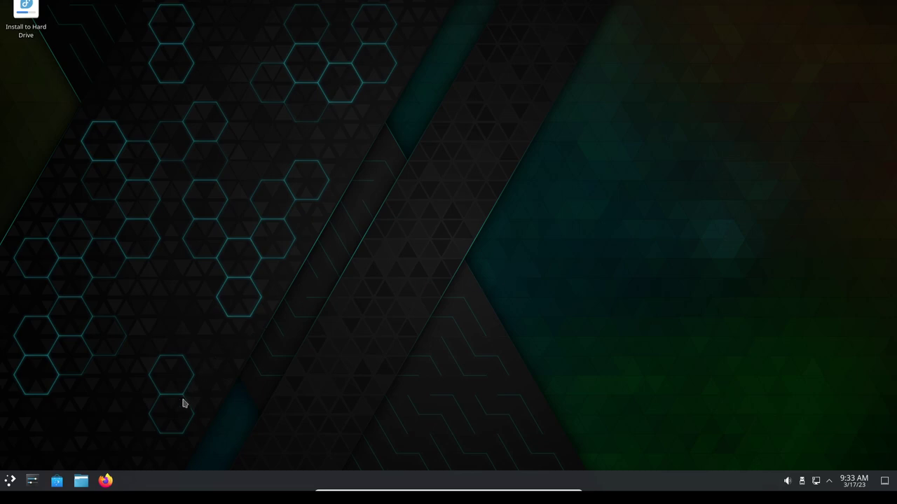
Open the Dolphin file manager, maximize its window, and view the Desktop and Home places.
left_click(81, 481)
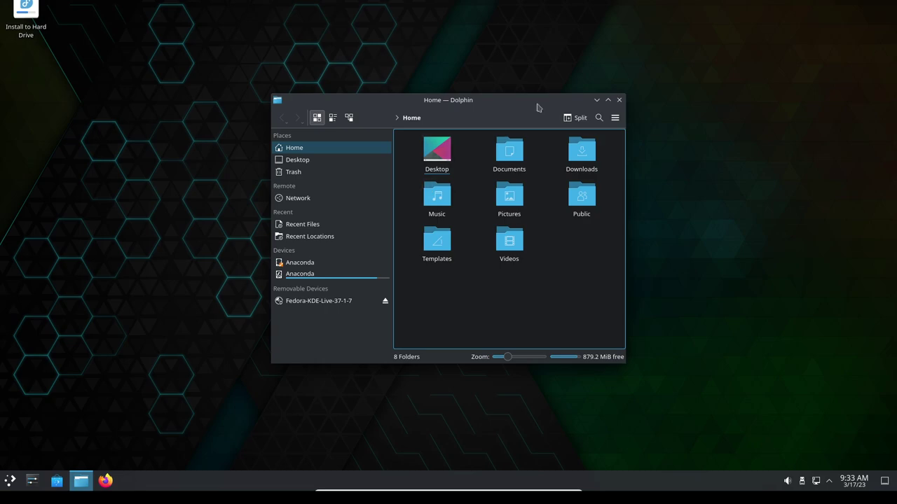
double_click(538, 106)
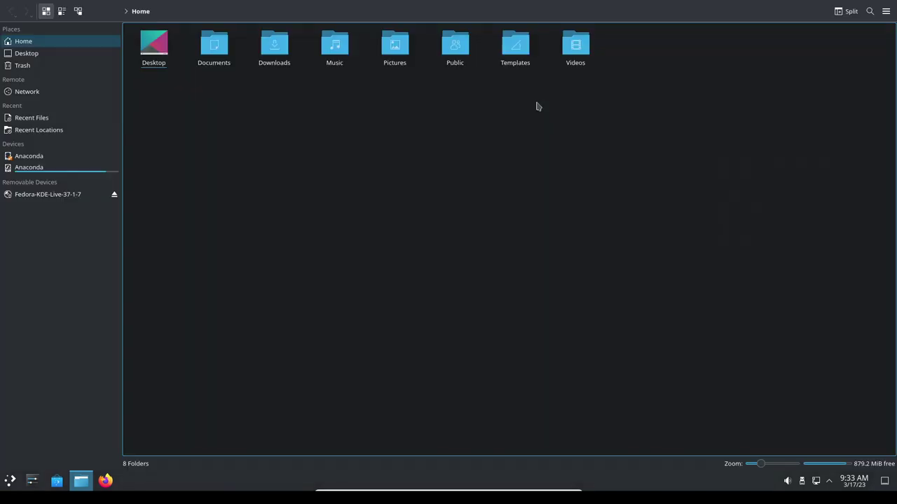
left_click(27, 53)
left_click(35, 46)
Open the Documents folder in a new tab, view its contents, and return to the Home tab.
right_click(214, 52)
left_click(254, 59)
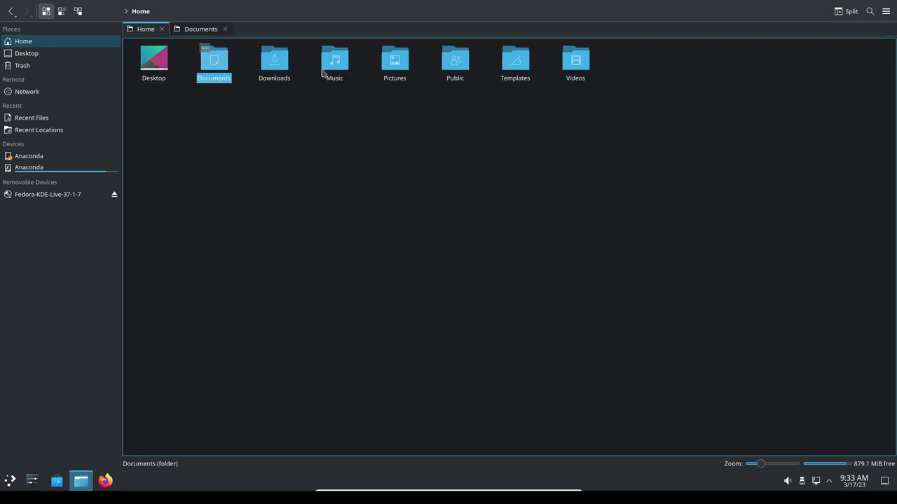
left_click(201, 28)
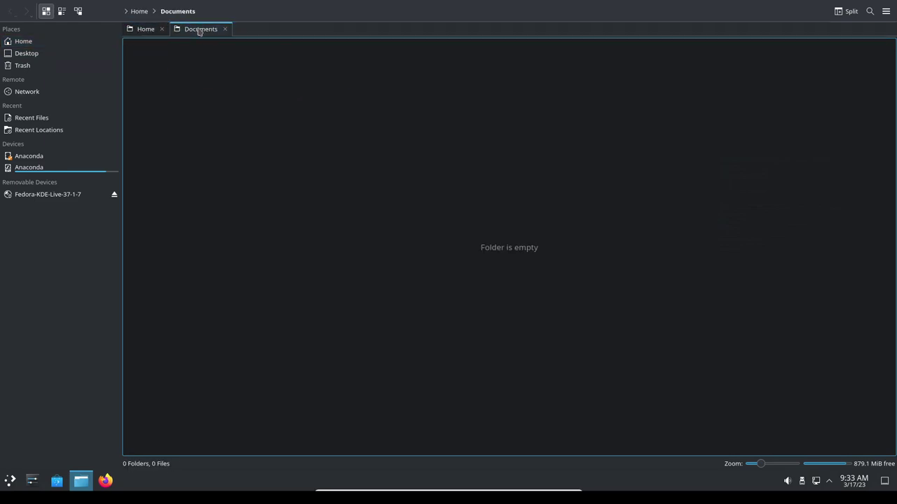
left_click(144, 33)
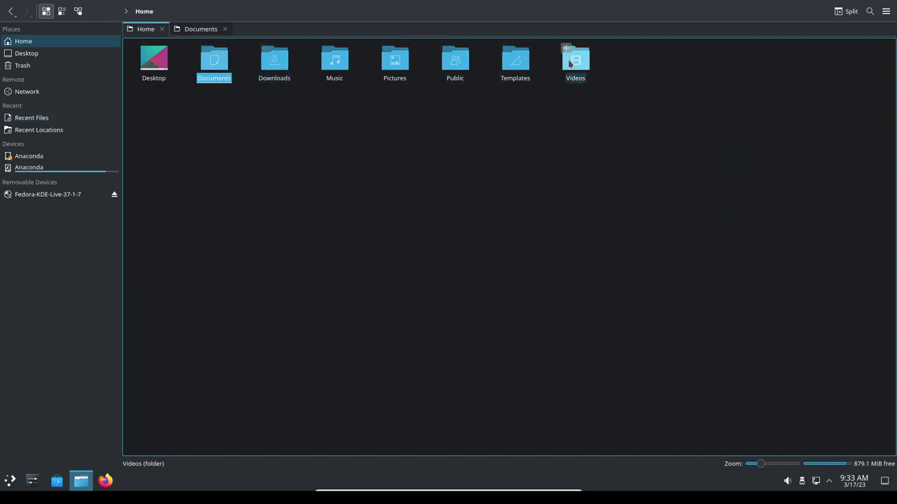
View the General, Permissions and Details properties of the Documents folder, and close the dialog.
right_click(222, 70)
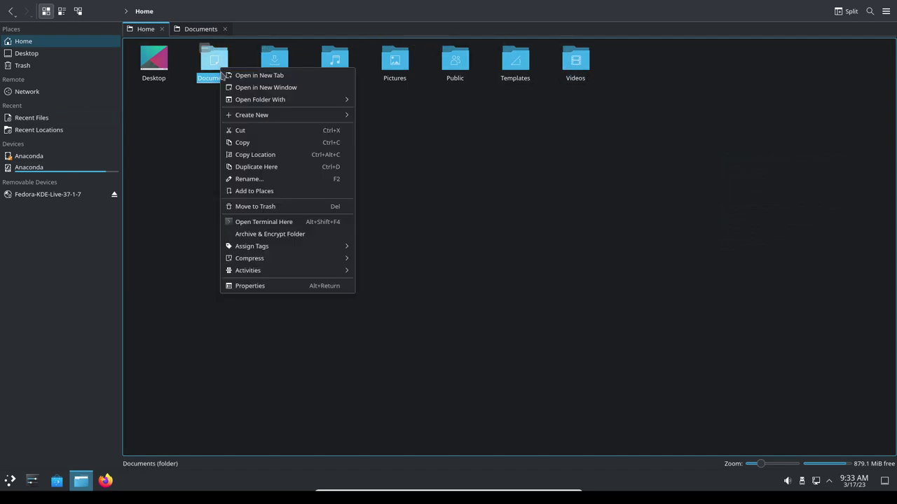
left_click(289, 289)
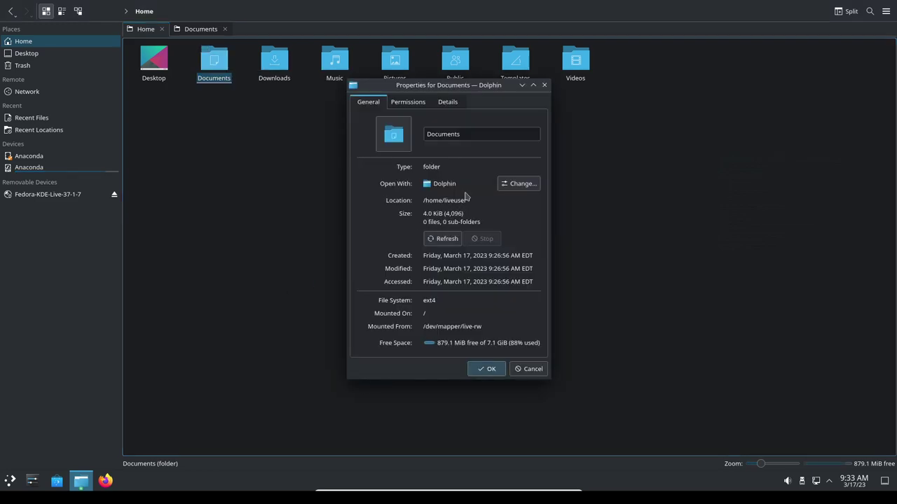
left_click(410, 103)
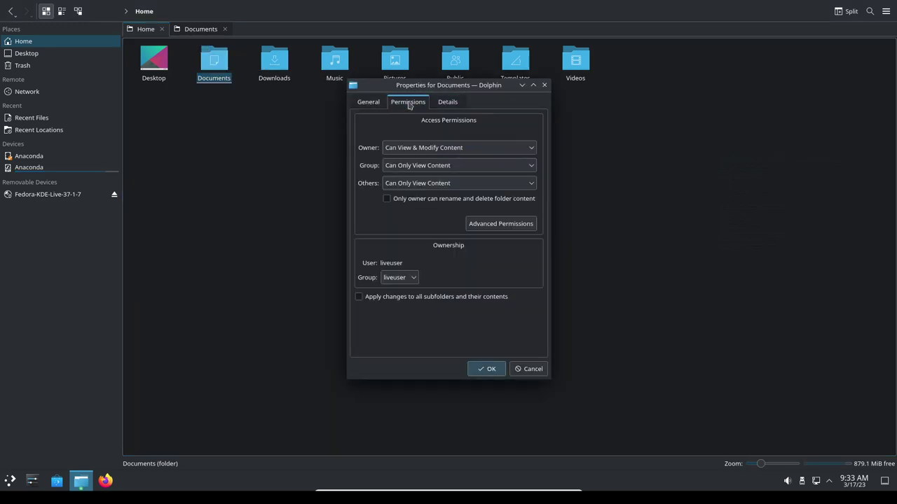
left_click(449, 103)
left_click(368, 102)
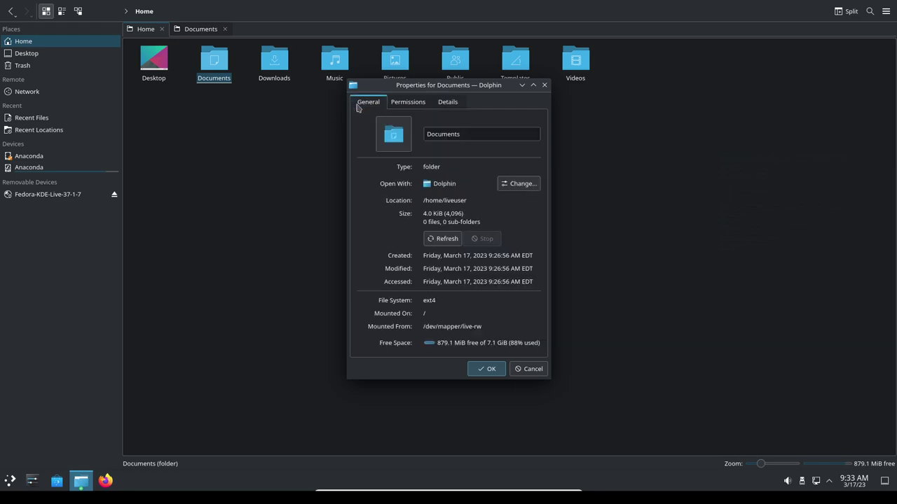
left_click(490, 370)
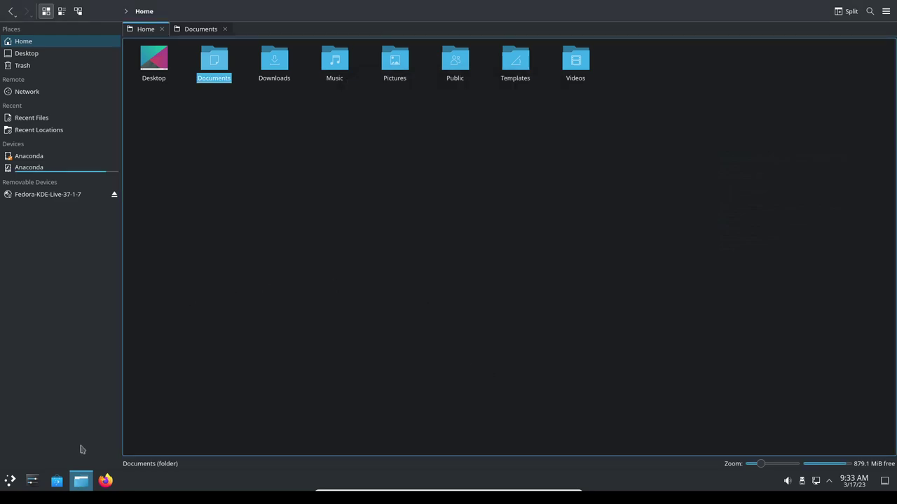
Open Discover, look through its software categories, search for "geany", and close it.
left_click(60, 483)
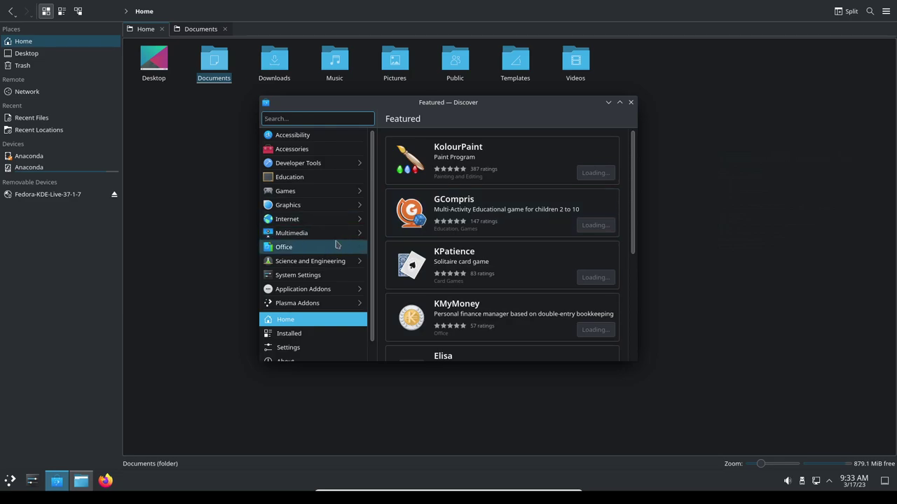
scroll(318, 276, "down", 1)
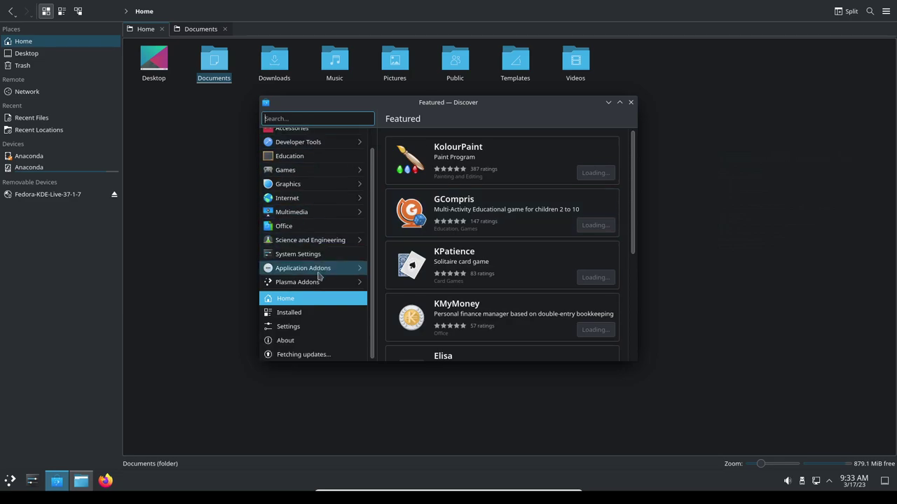
scroll(318, 277, "up", 1)
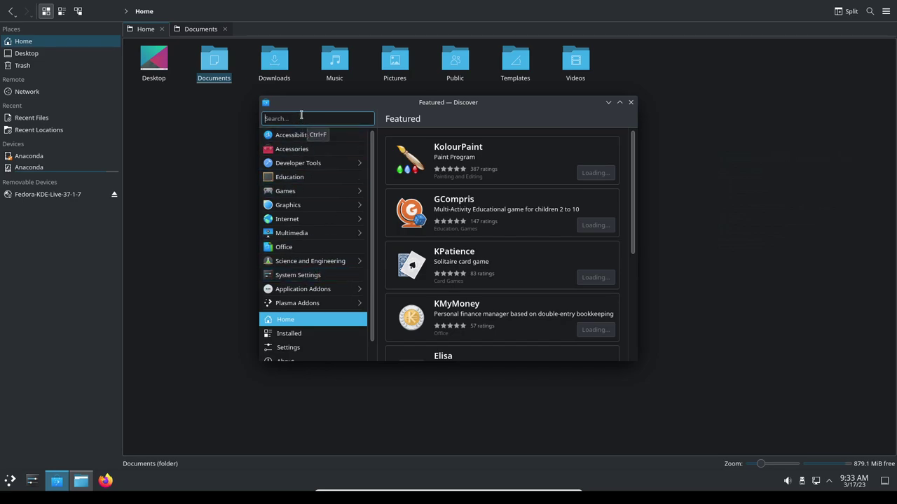
type("geany")
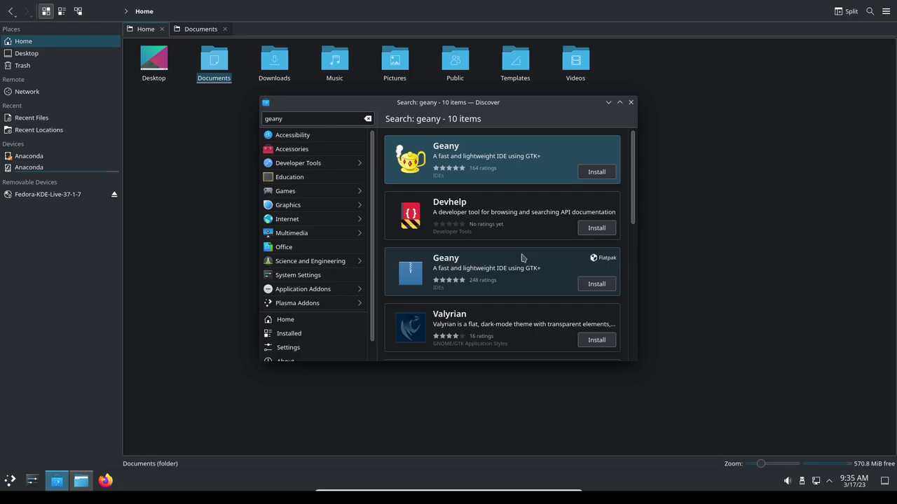
left_click(630, 102)
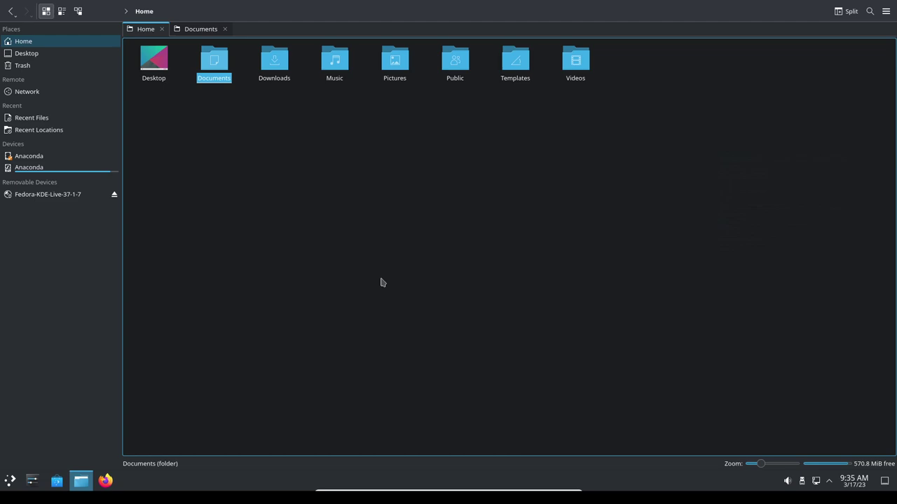
Unlock the Dolphin panels and check the Show Panels options again without changing them.
left_click(884, 10)
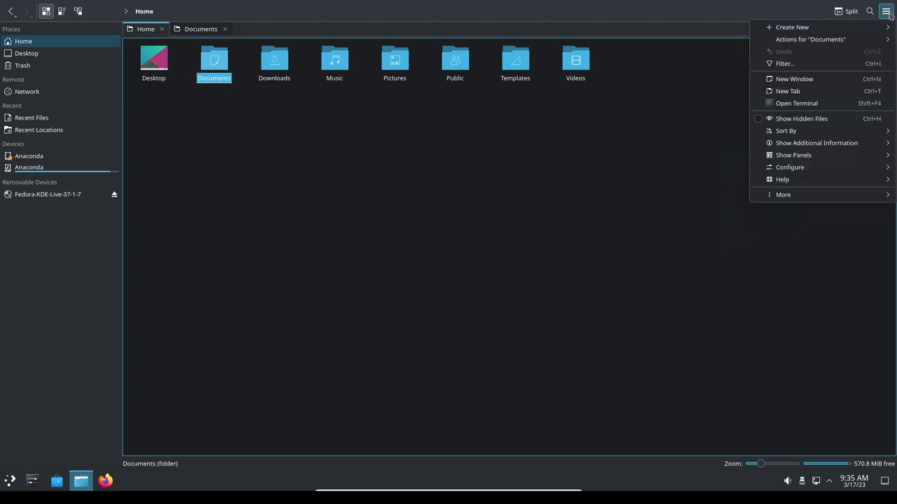
mouse_move(798, 155)
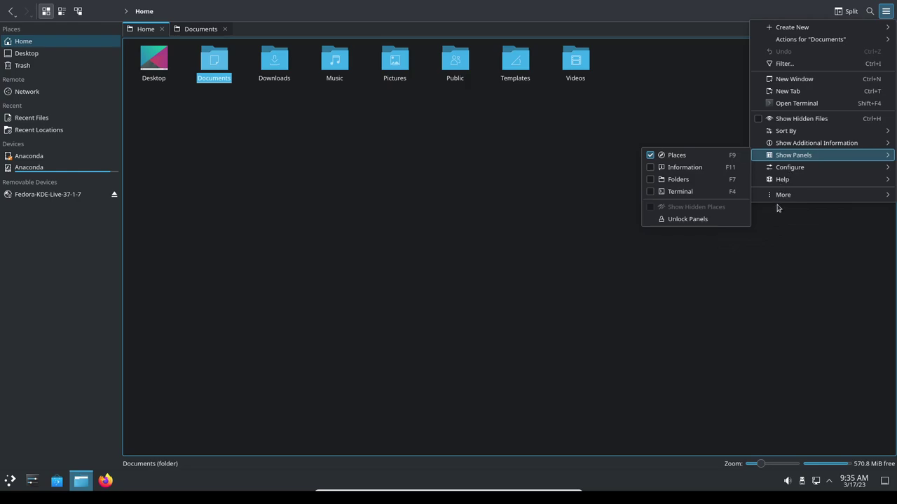
left_click(702, 220)
left_click(885, 11)
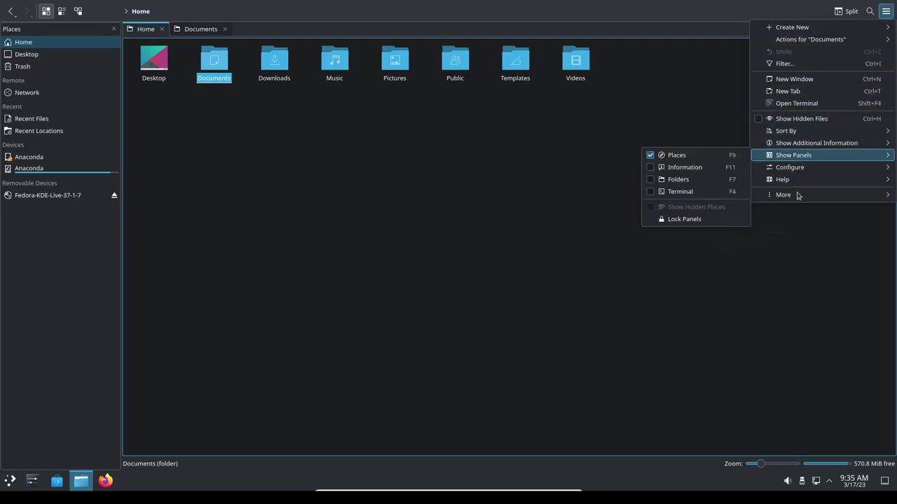
left_click(742, 274)
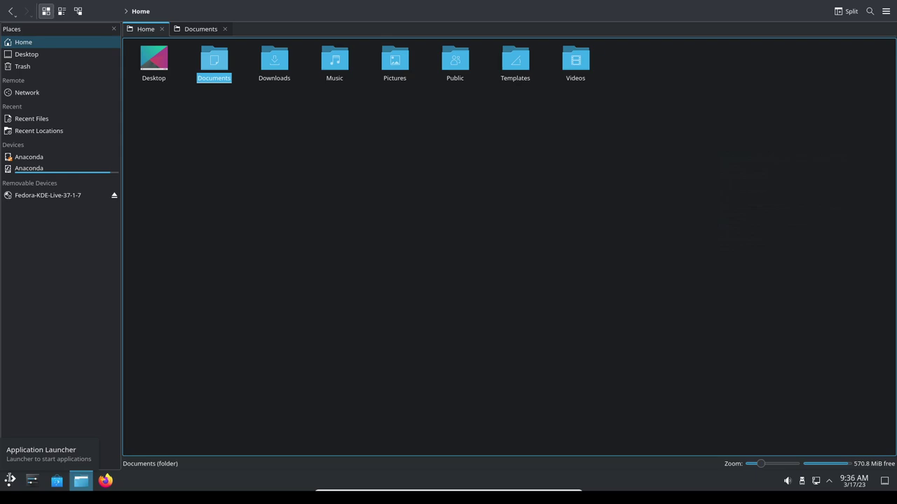
Launch the dnfdragora software manager from the Administration applications, look at its window, and close it.
left_click(9, 480)
mouse_move(59, 293)
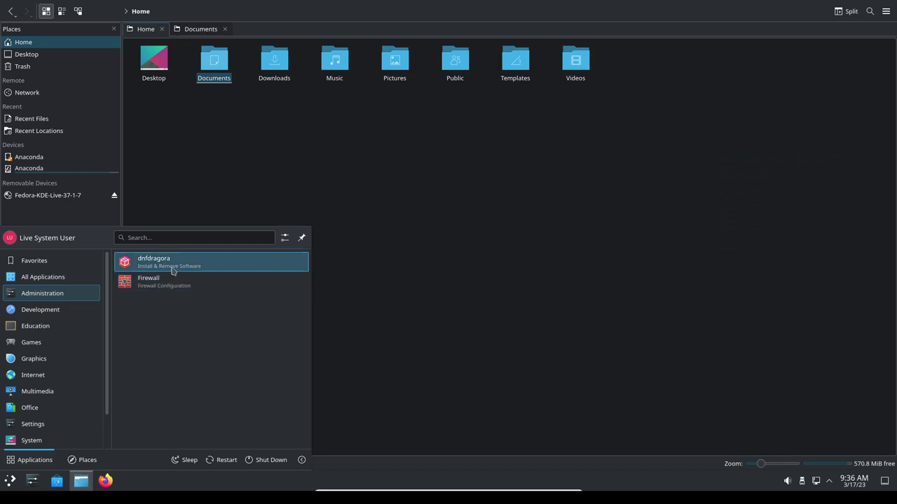
key("Escape")
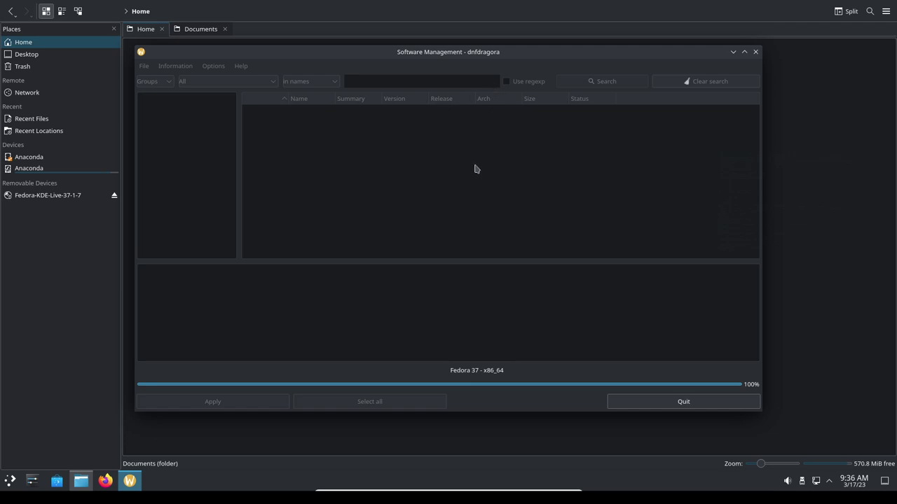
left_click(753, 53)
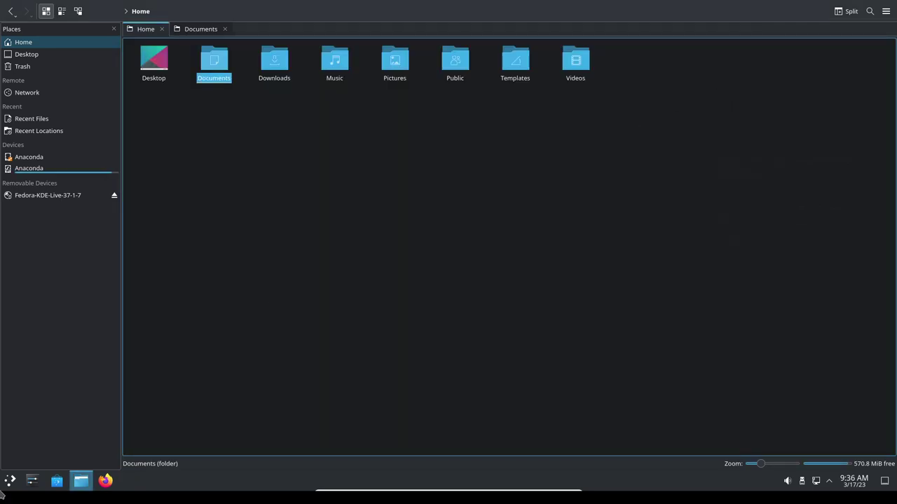
Launch the Kate text editor from the Development applications, after checking the Administration category.
left_click(9, 481)
mouse_move(63, 283)
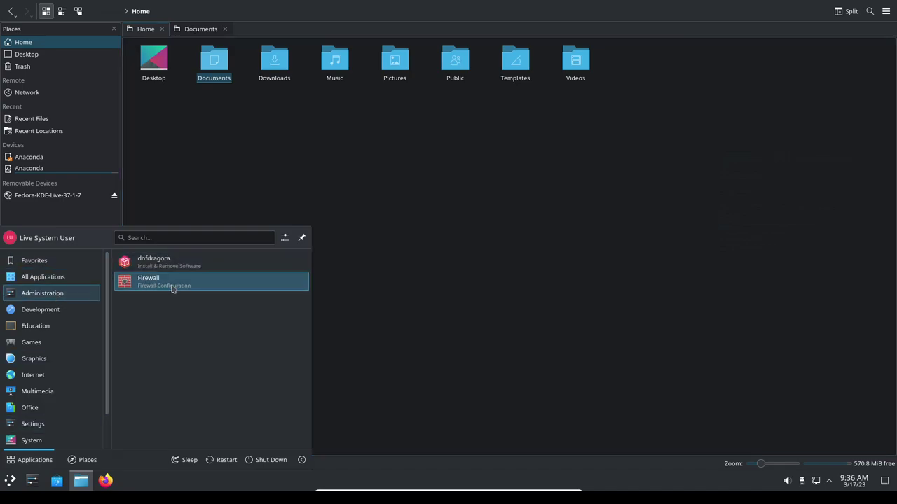
mouse_move(67, 315)
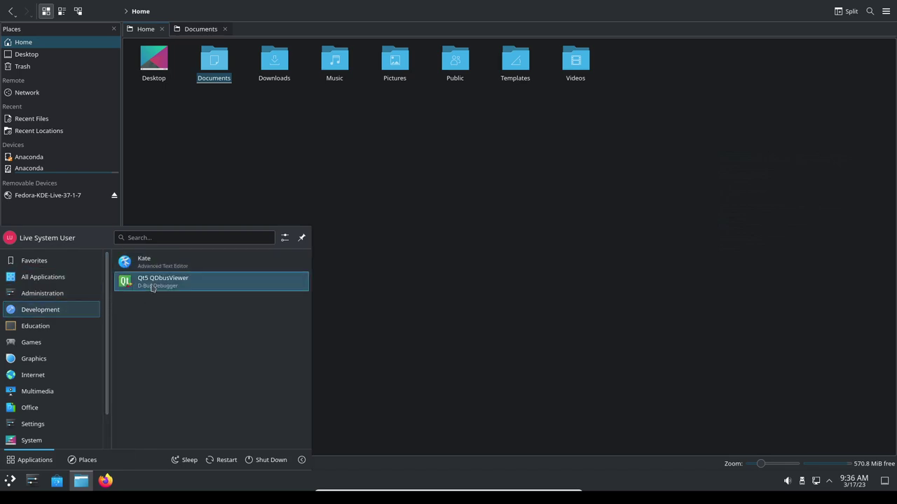
left_click(167, 264)
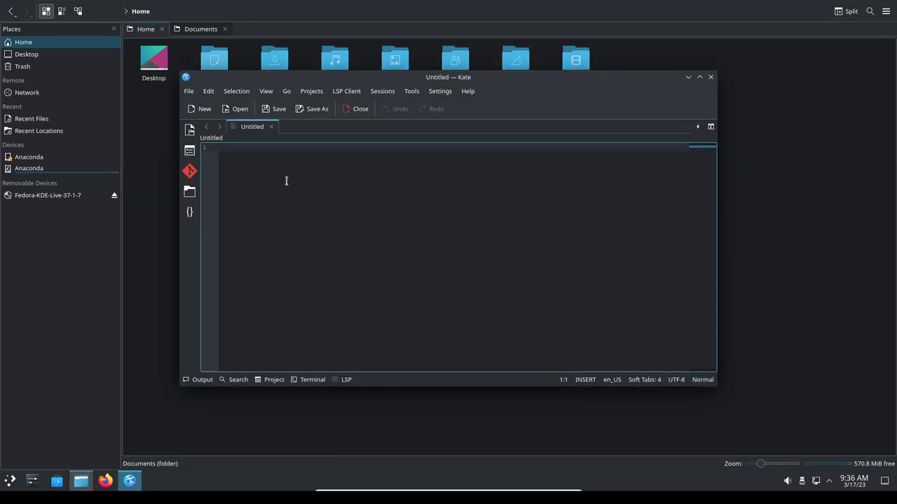
Write a PHP snippet in the untitled document with <?php, a blank line and echo "Hola mundo";, and maximize the Kate window.
type("<?php")
key("Return")
key("Return")
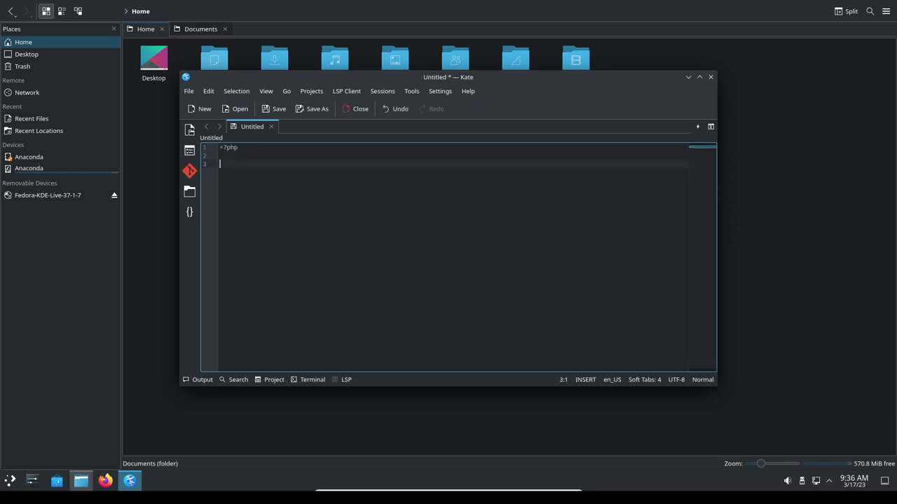
type("echo \"Hola mundo\";")
double_click(515, 79)
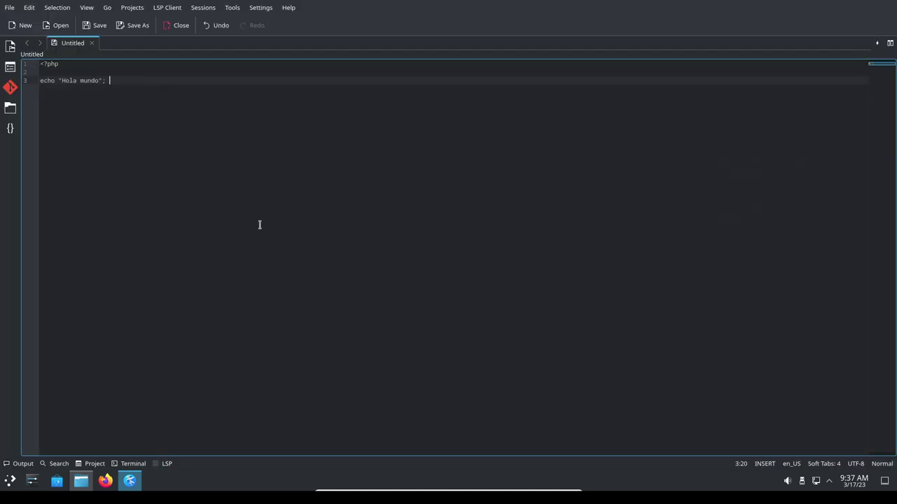
Look through the installed applications in the Education, Games, Graphics and Internet categories, including the whole Internet list.
left_click(9, 481)
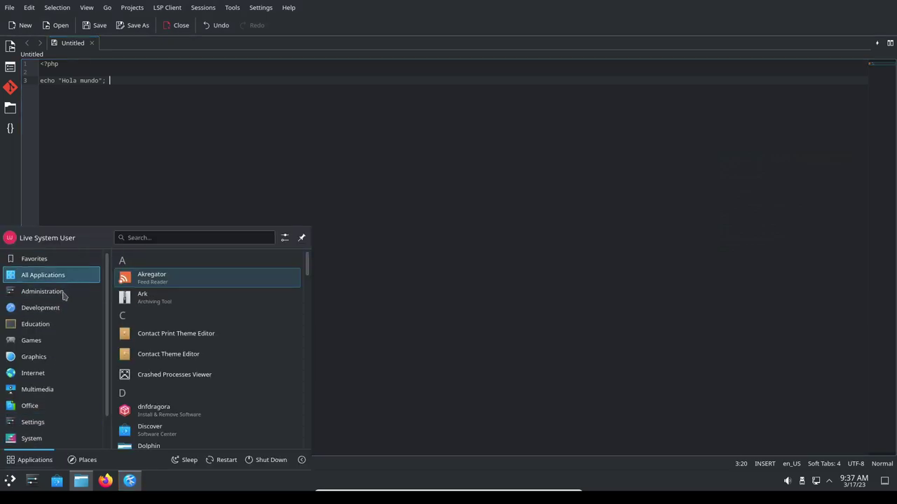
mouse_move(63, 314)
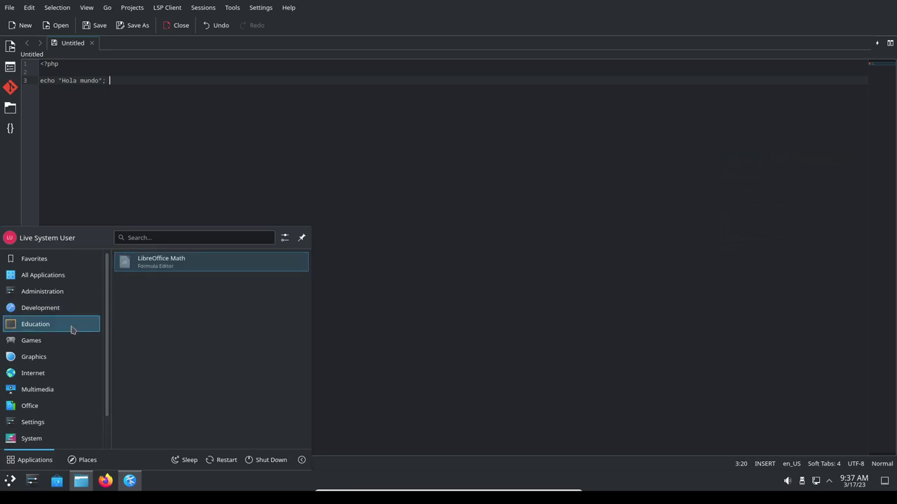
mouse_move(56, 345)
mouse_move(51, 362)
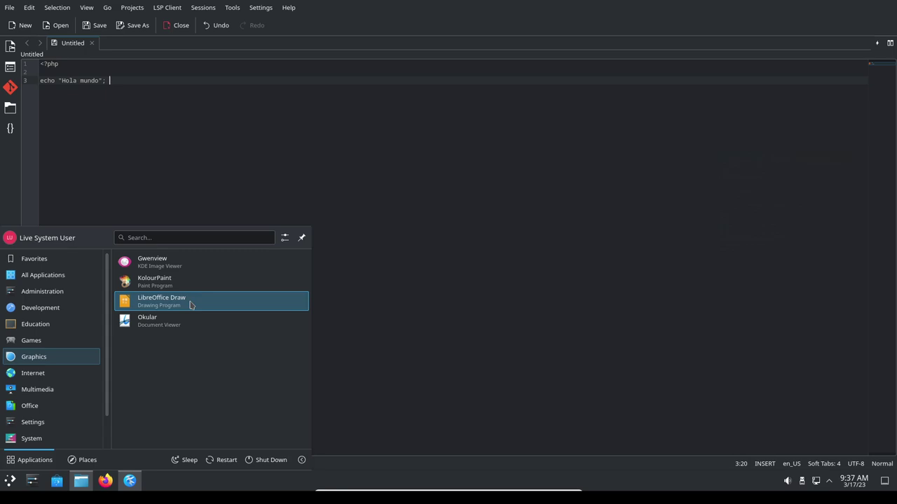
mouse_move(76, 372)
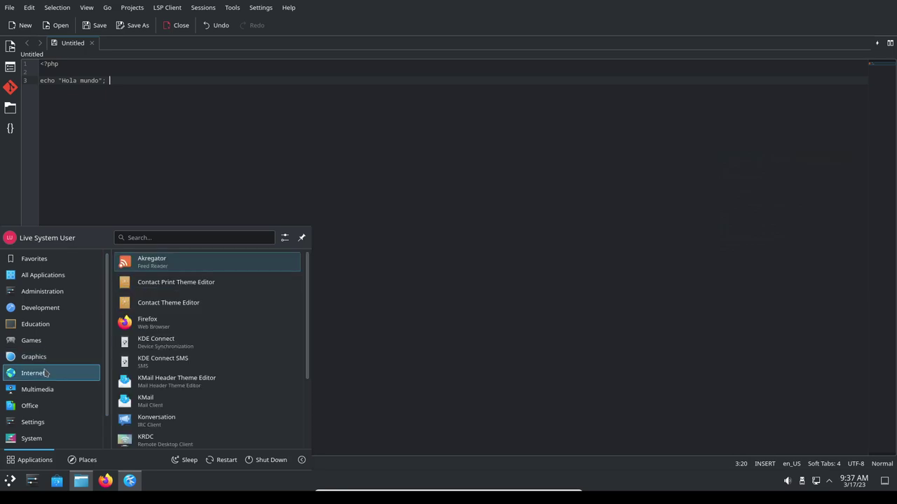
scroll(256, 316, "down", 5)
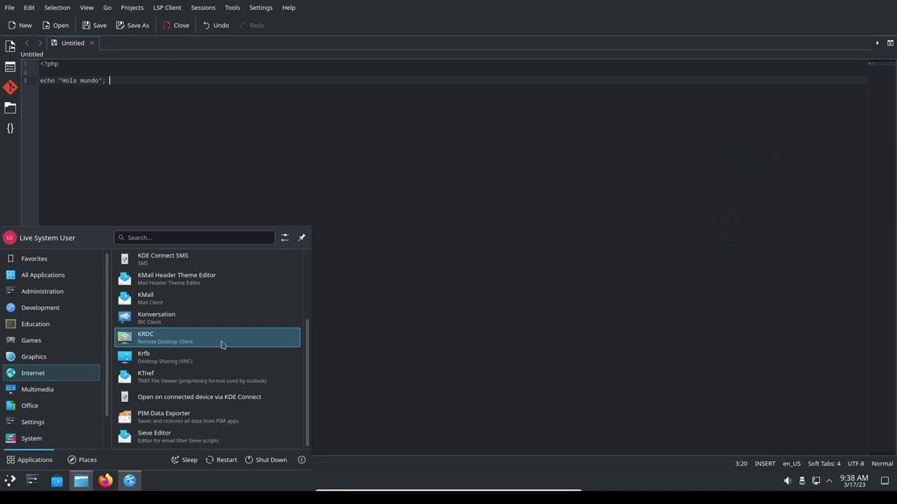
scroll(221, 344, "up", 1)
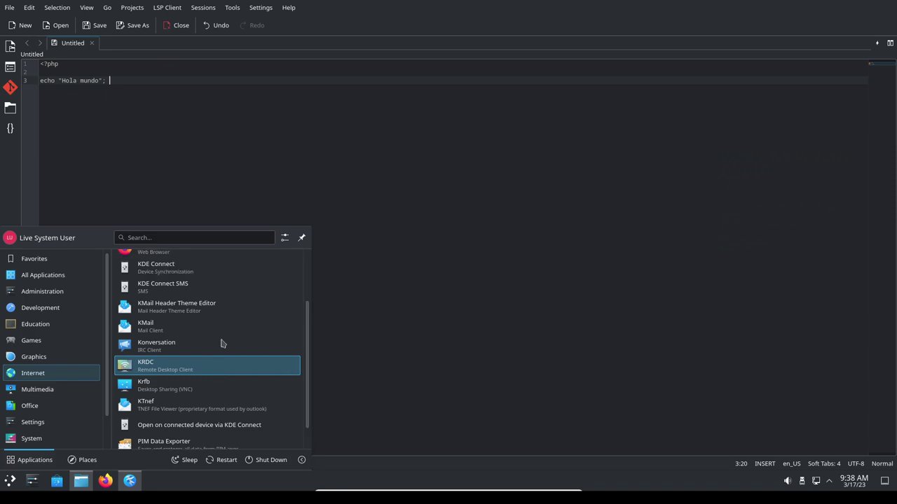
scroll(221, 342, "up", 2)
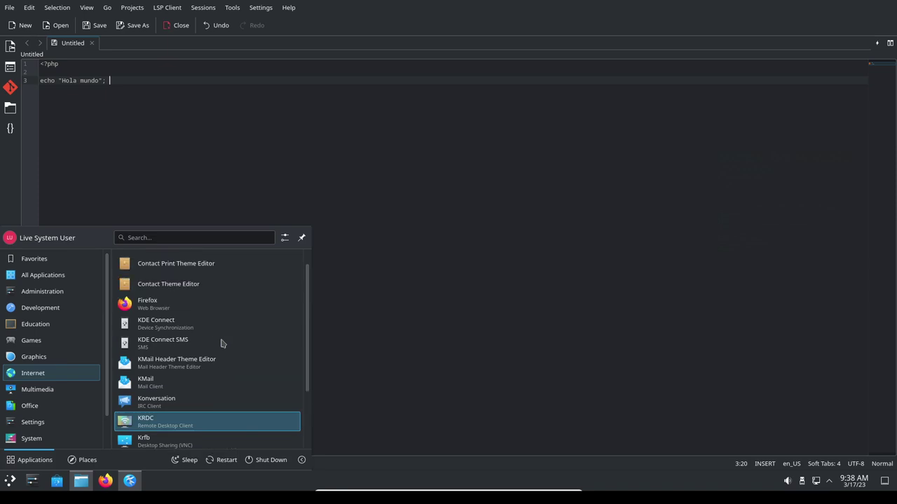
scroll(222, 342, "down", 3)
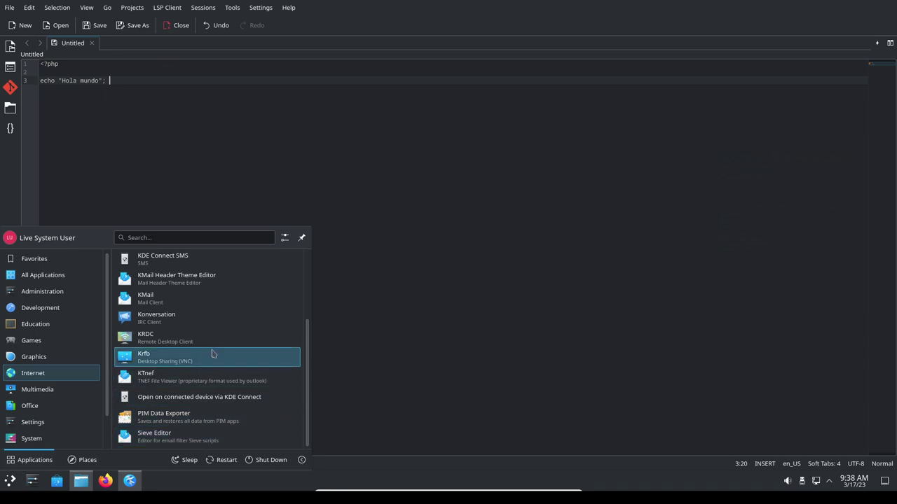
Launch Dragon Player from the Multimedia applications, check its Play commands, and close it.
left_click(42, 390)
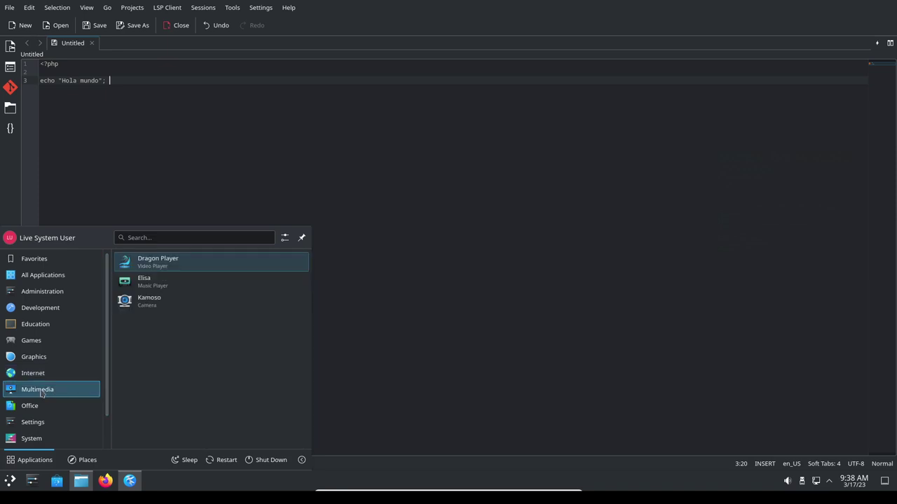
left_click(195, 264)
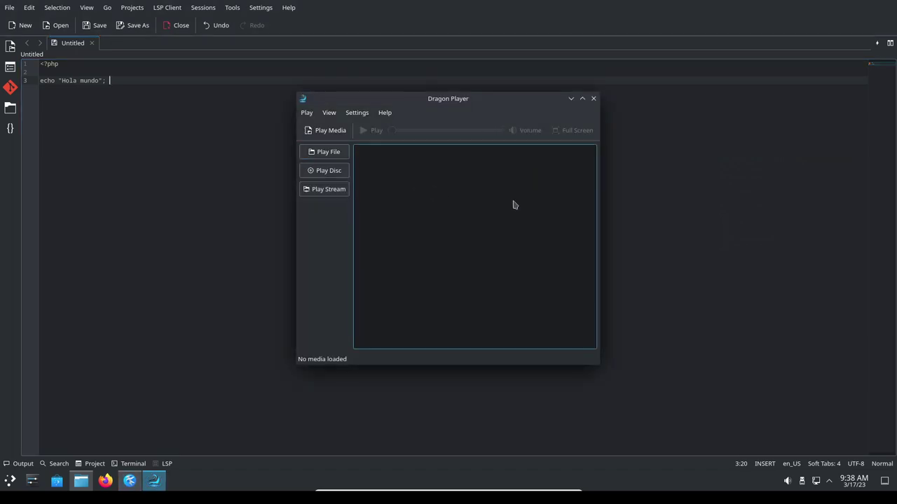
left_click(308, 114)
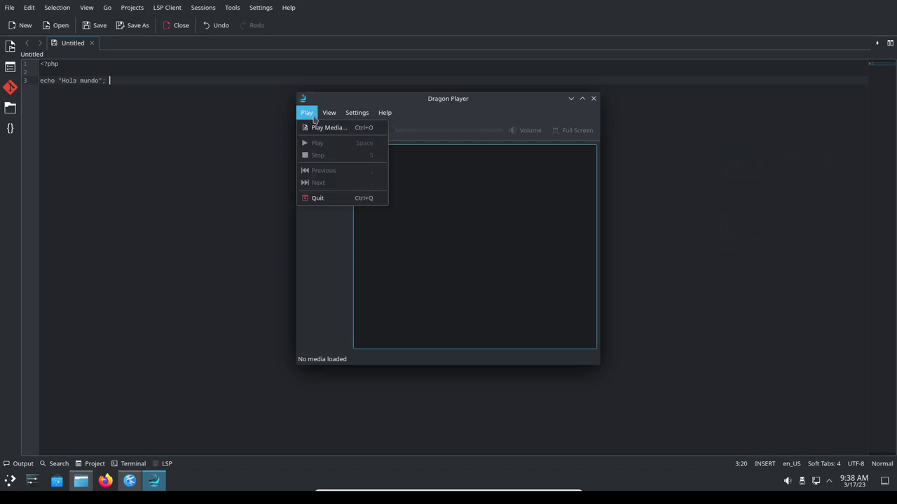
left_click(510, 203)
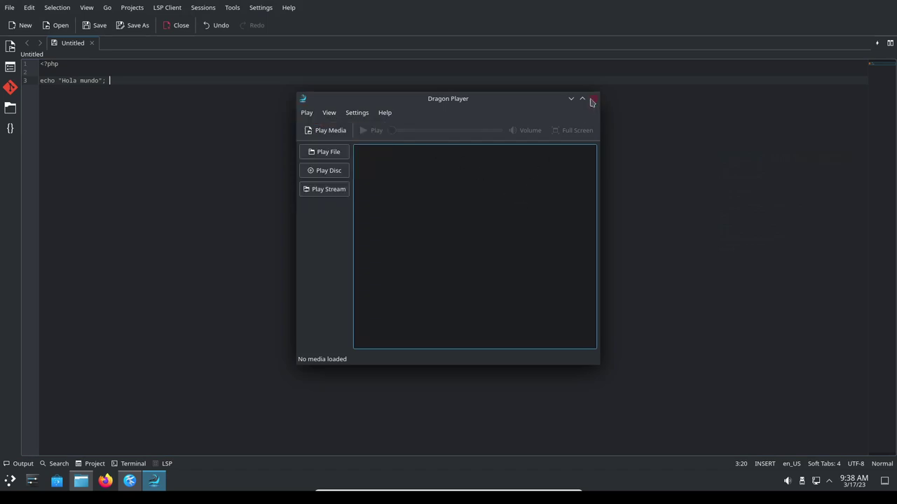
left_click(592, 99)
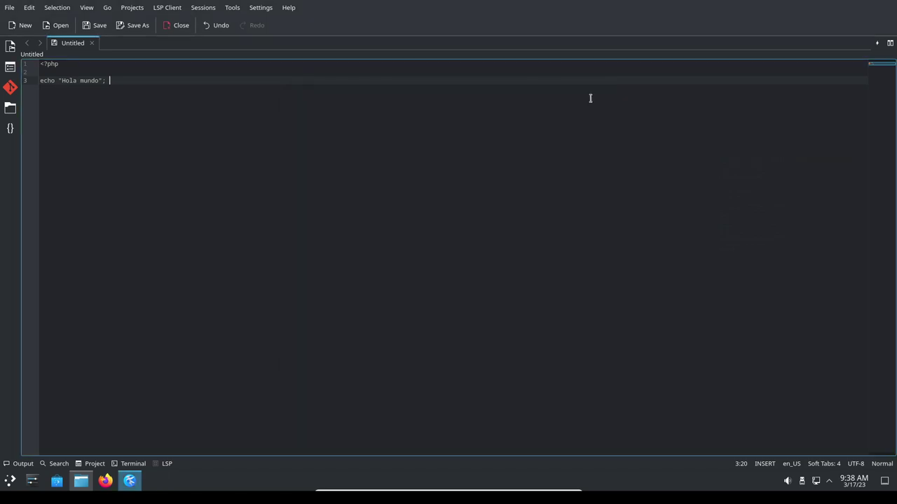
Launch the Elisa music player, widen its window, view Recently Played and Artists, and close it.
left_click(11, 481)
left_click(45, 395)
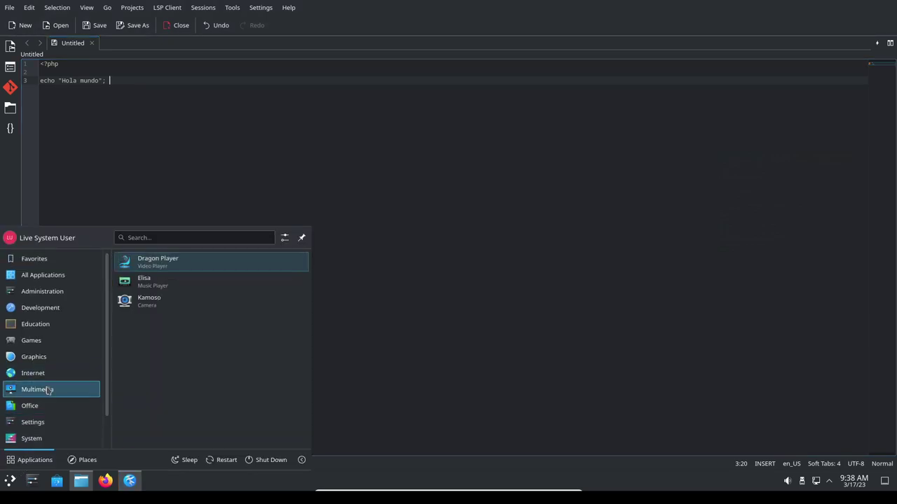
left_click(161, 282)
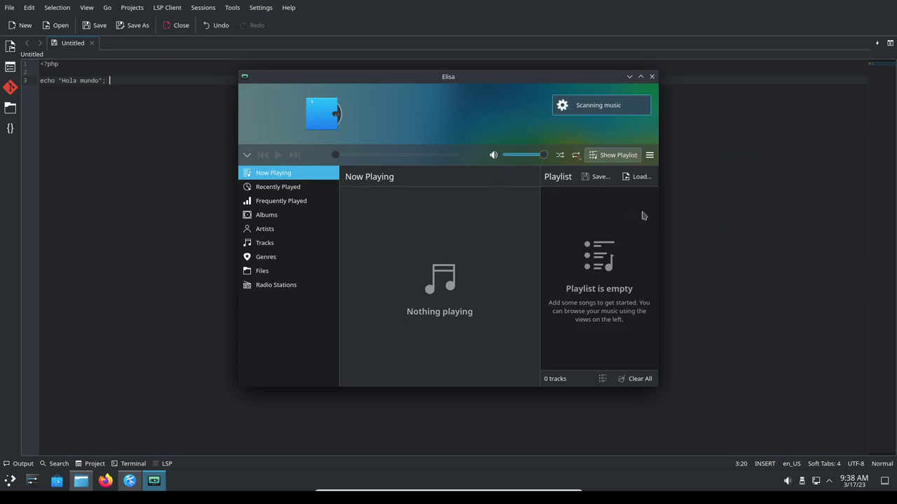
left_click_drag(659, 199, 748, 199)
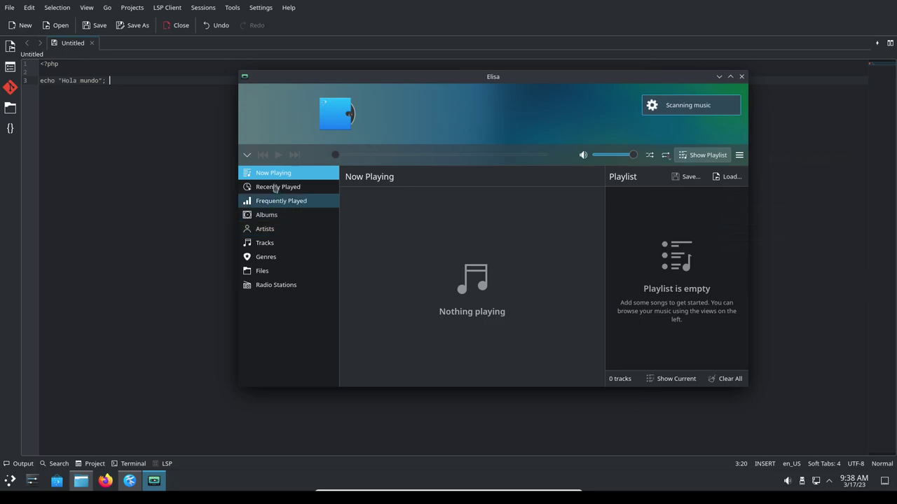
left_click(275, 187)
left_click(265, 229)
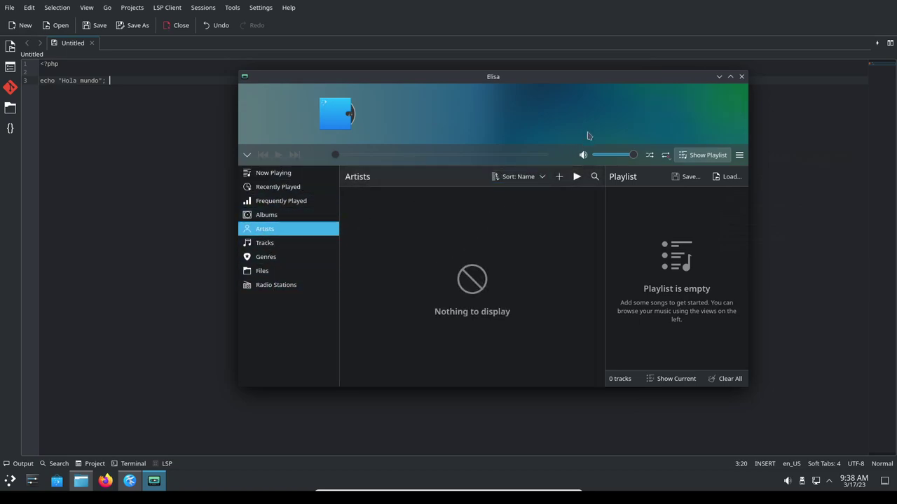
left_click(741, 77)
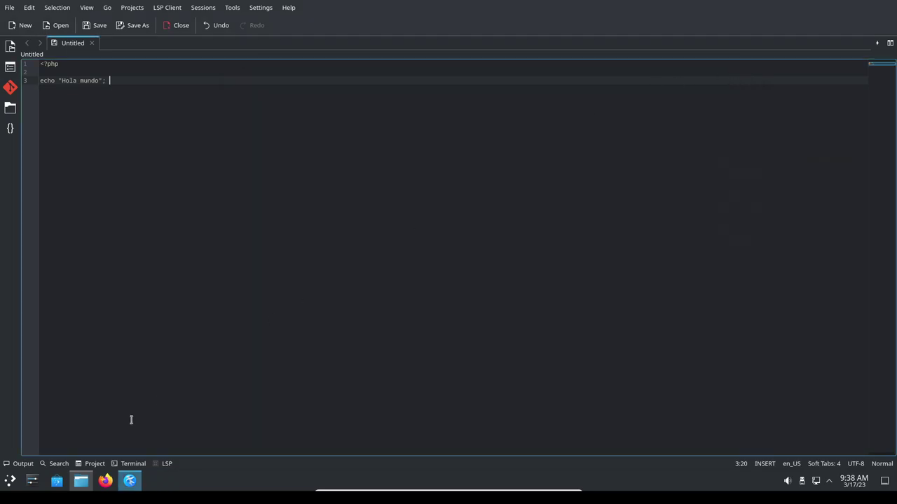
Look through the Office applications and launch LibreOffice Writer.
left_click(9, 488)
mouse_move(47, 412)
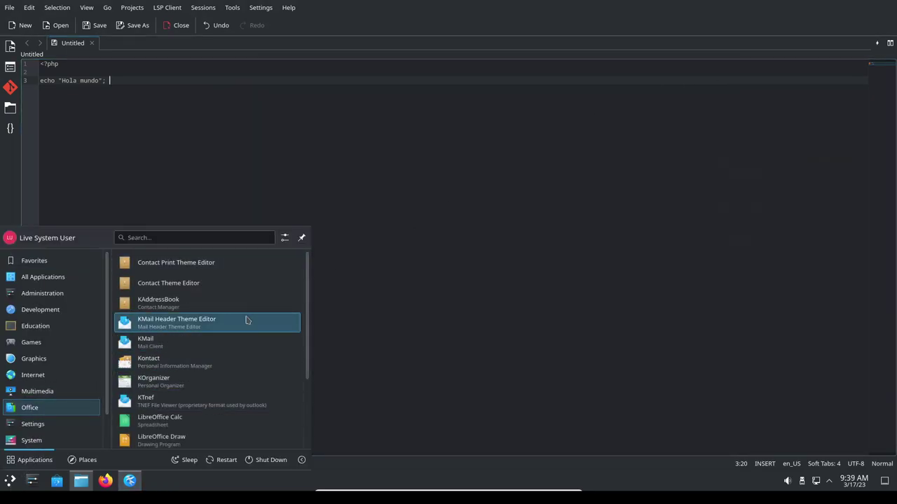
scroll(247, 319, "down", 2)
scroll(248, 324, "down", 1)
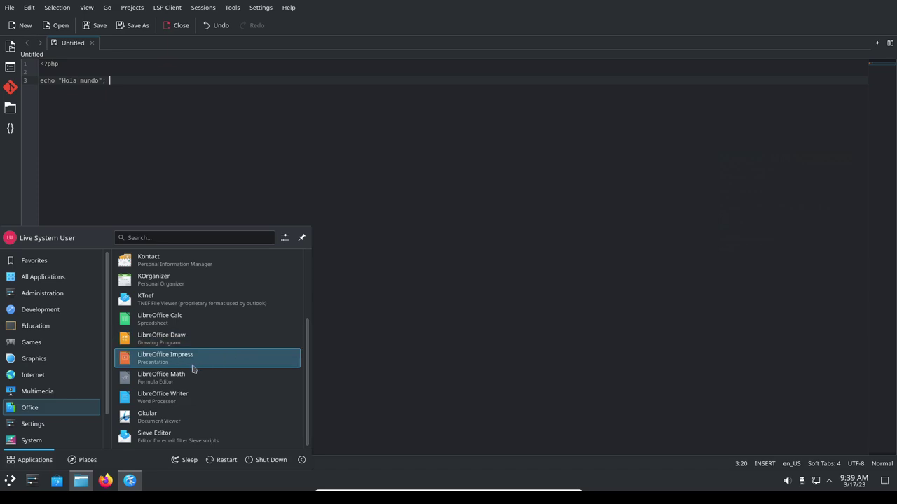
left_click(189, 407)
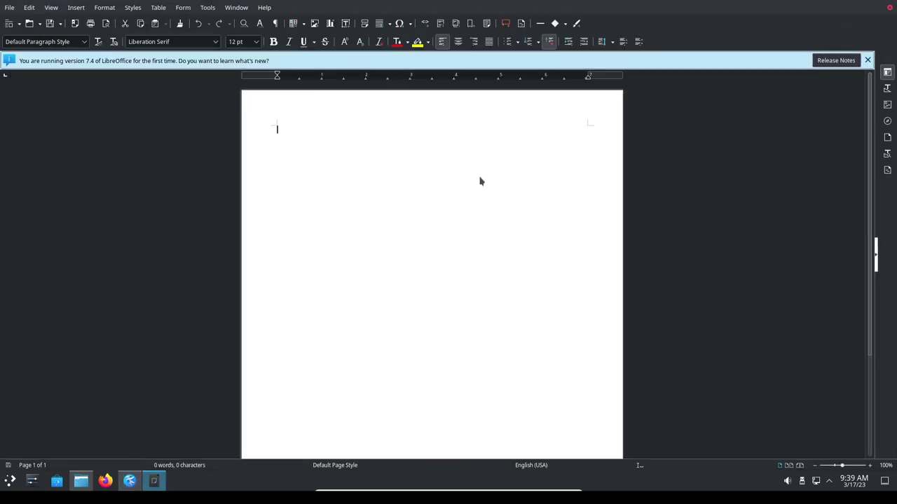
Examine Writer's Tools, page context and Styles commands, dismiss the release notes notice, and close Writer.
left_click(206, 8)
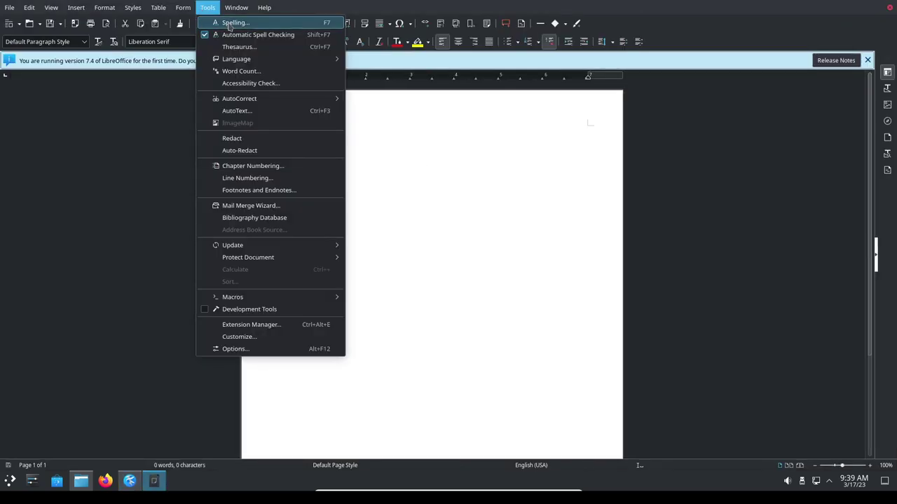
left_click(483, 222)
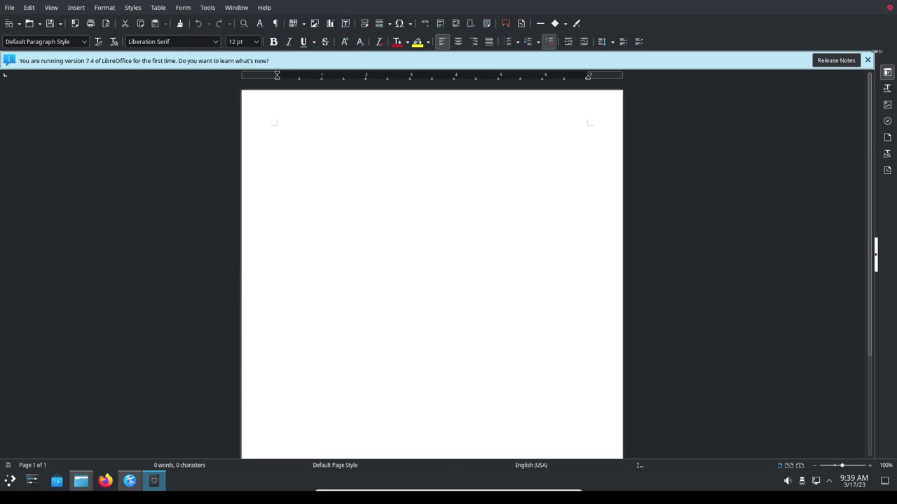
left_click(867, 60)
right_click(416, 120)
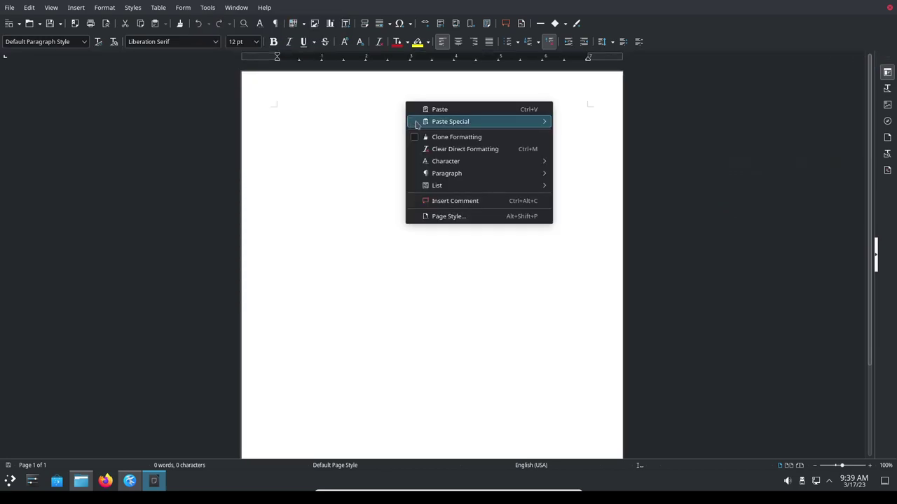
left_click(377, 271)
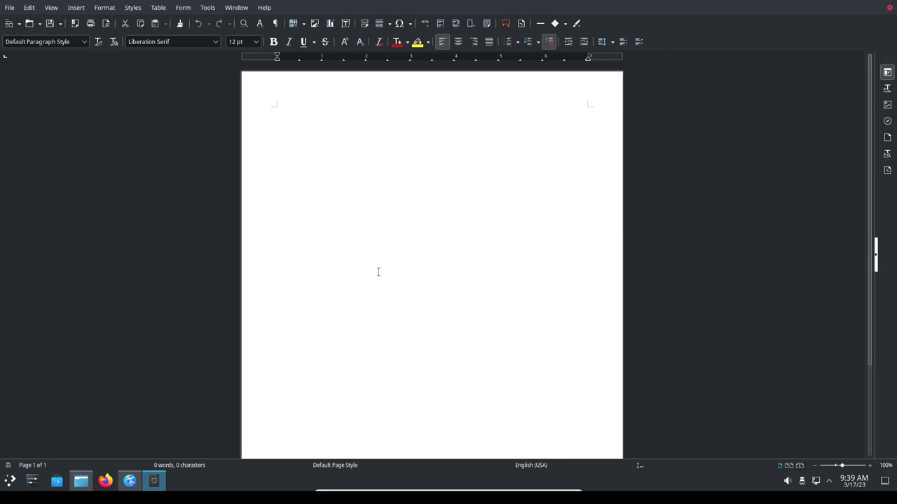
right_click(413, 116)
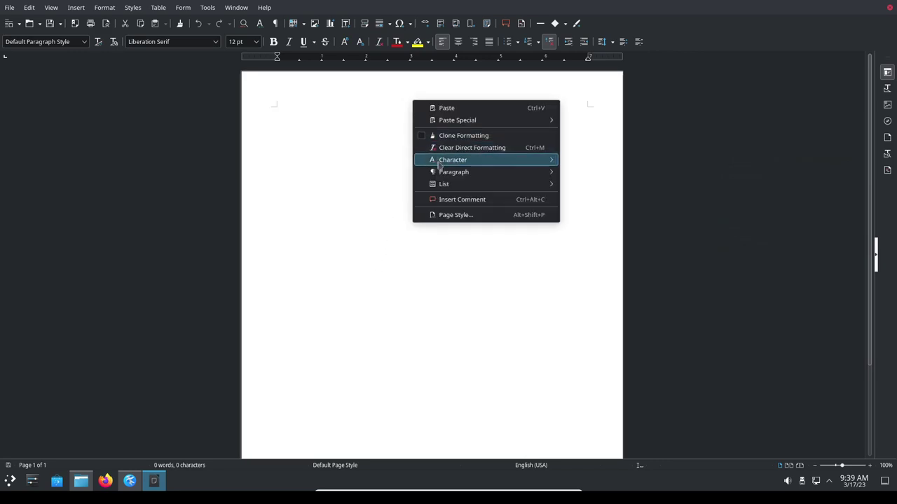
left_click(196, 84)
left_click(132, 7)
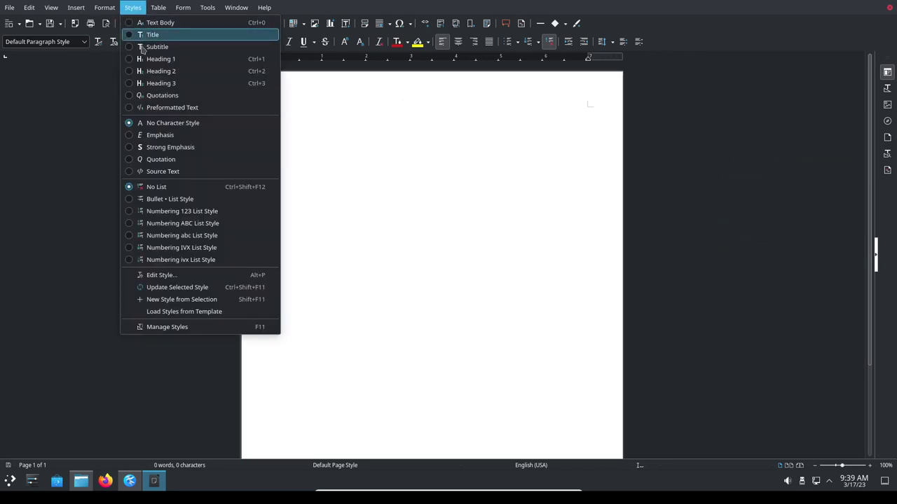
left_click(413, 170)
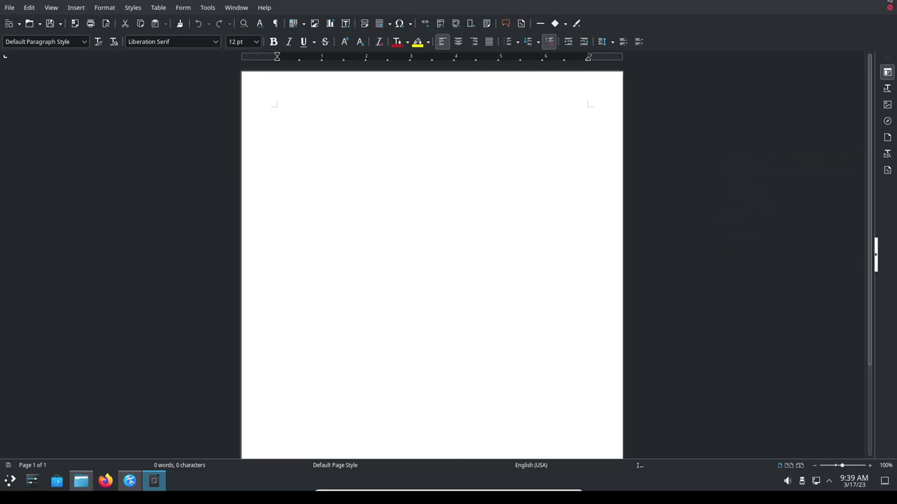
left_click(889, 7)
Look through the Office and System applications, launch the Konsole terminal, and maximize its window.
left_click(10, 481)
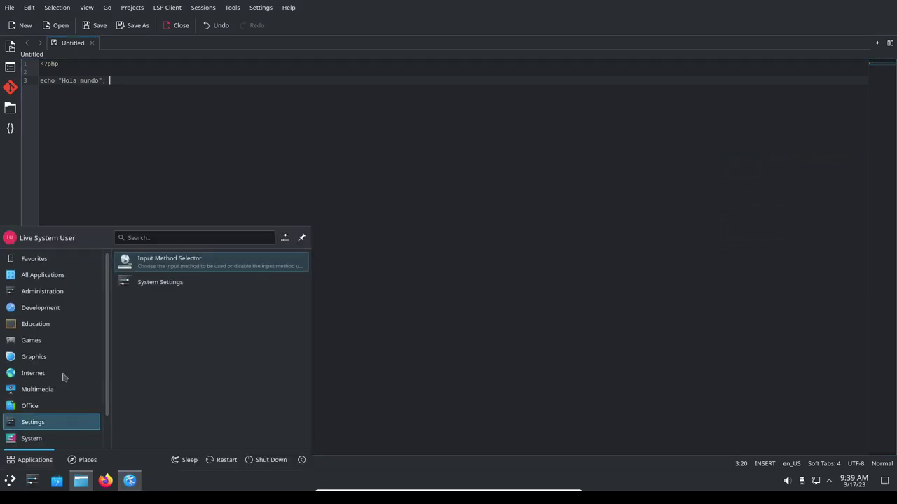
mouse_move(40, 411)
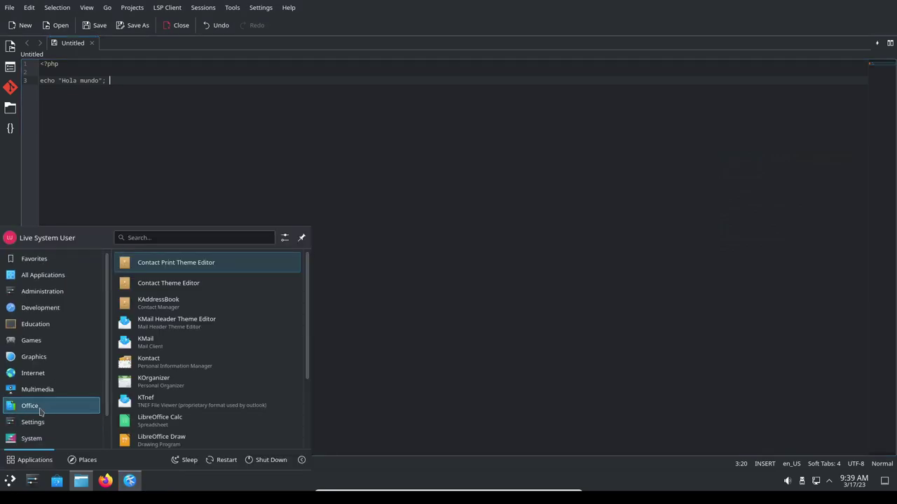
scroll(252, 358, "down", 3)
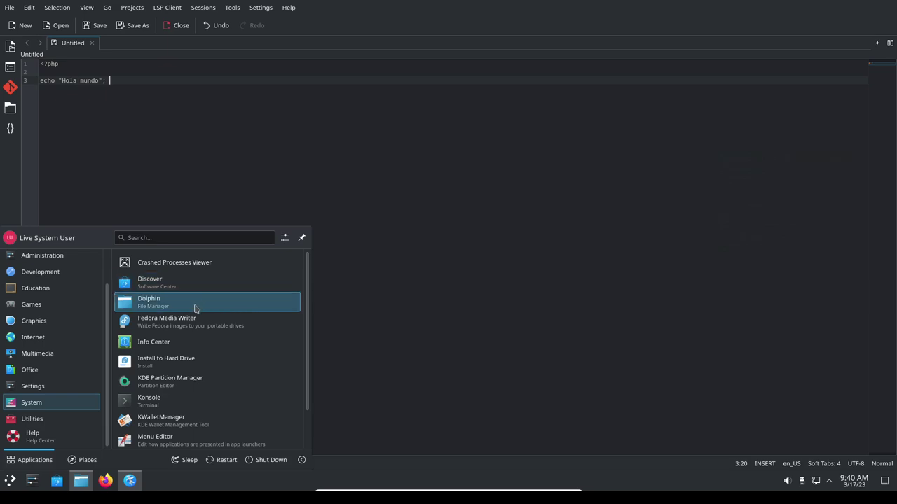
scroll(214, 342, "down", 1)
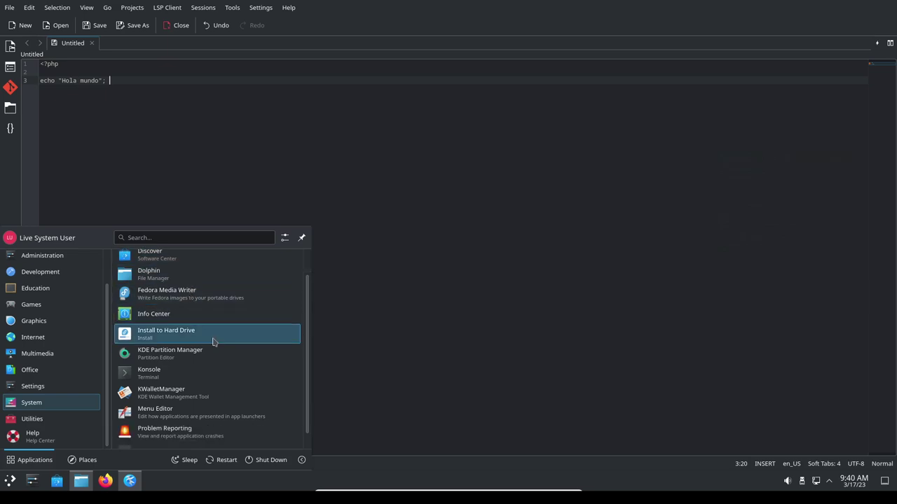
scroll(238, 337, "down", 1)
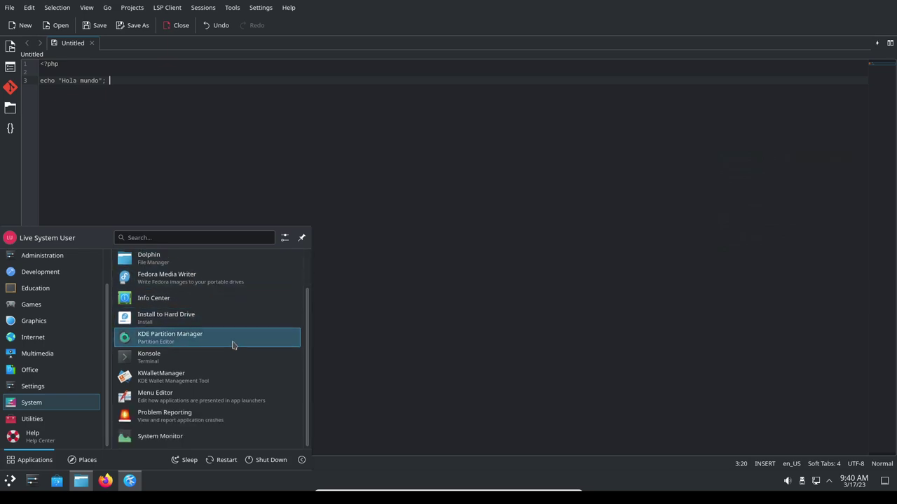
left_click(184, 362)
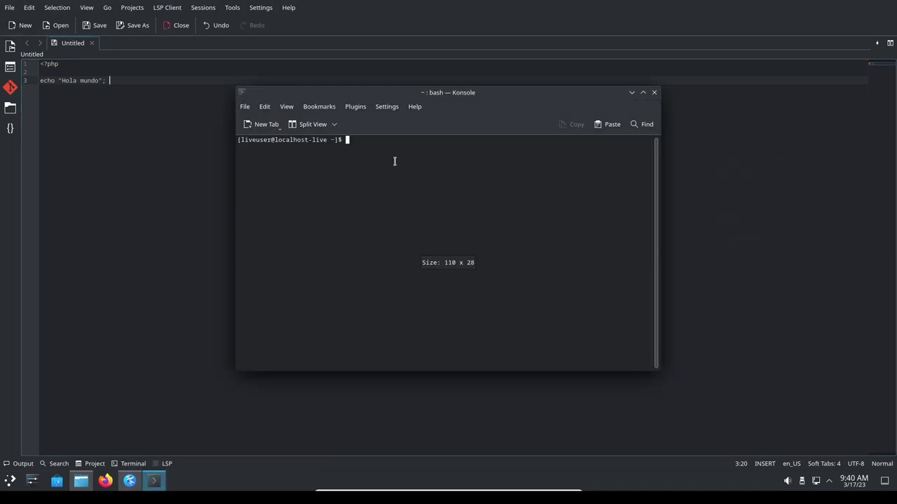
double_click(537, 96)
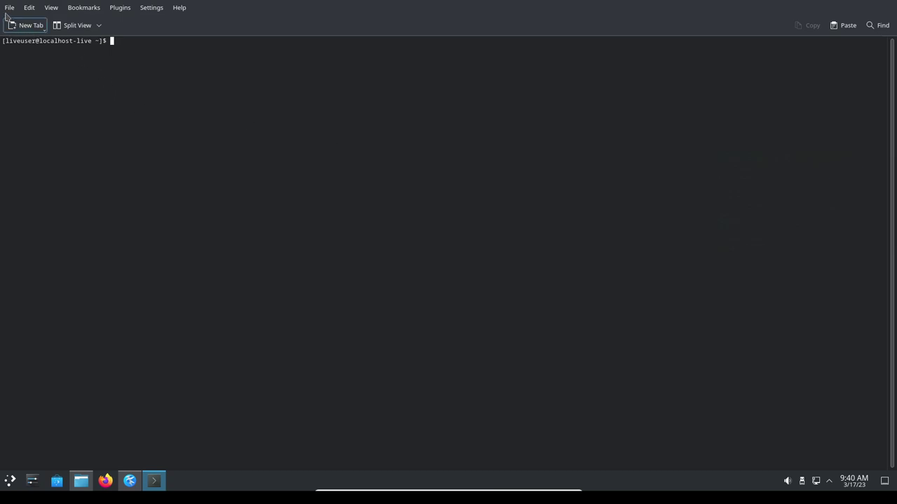
Examine Konsole's Plugins and View commands and the terminal's context options, including Open Folder With.
left_click(120, 8)
left_click(149, 50)
left_click(51, 7)
mouse_move(83, 8)
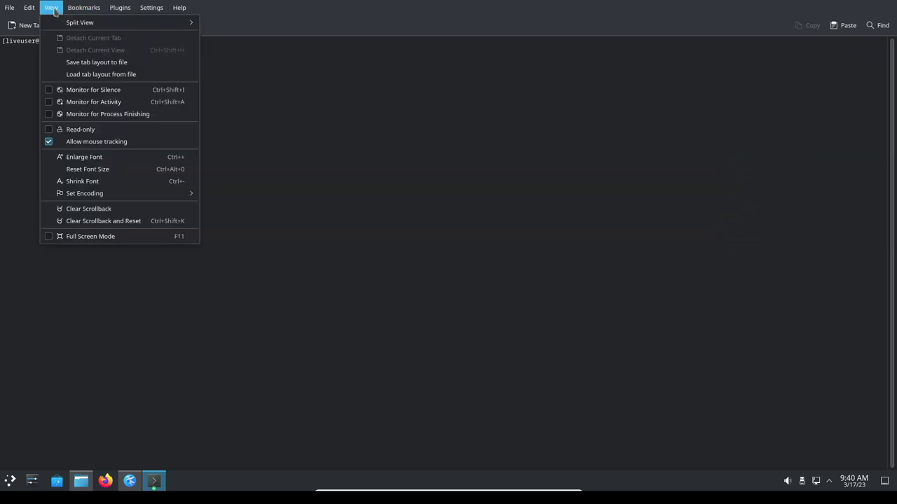
left_click(325, 137)
right_click(334, 107)
mouse_move(387, 119)
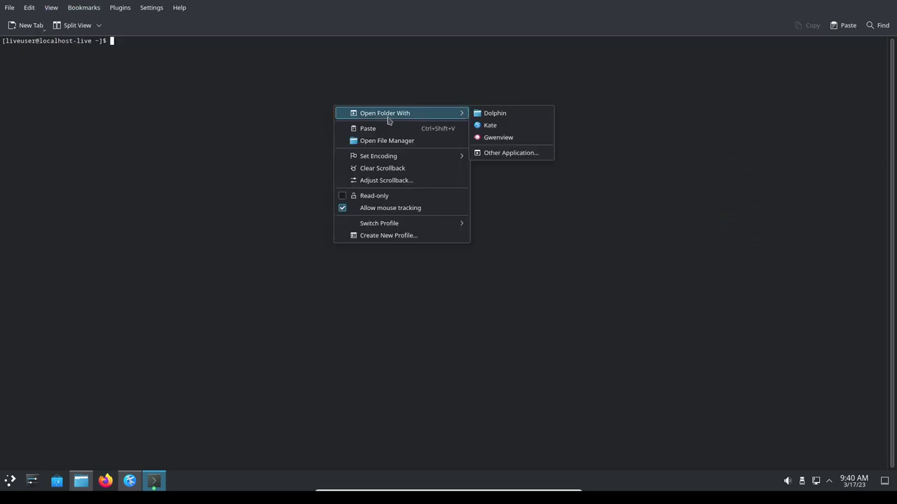
left_click(208, 111)
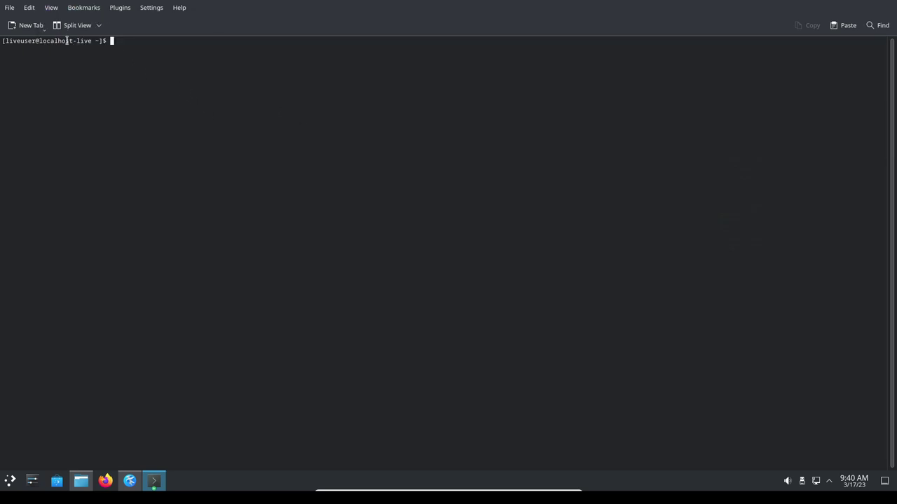
Split the terminal view left/right and check the context commands of the new pane.
left_click(92, 28)
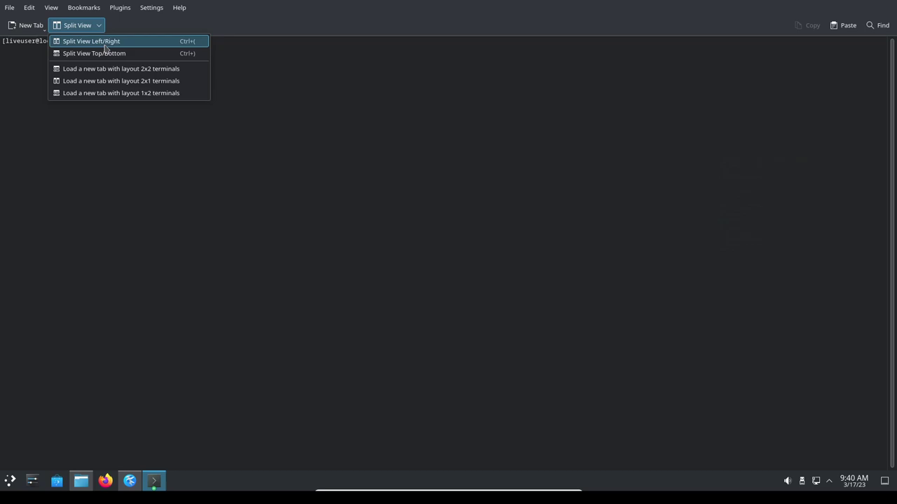
left_click(110, 45)
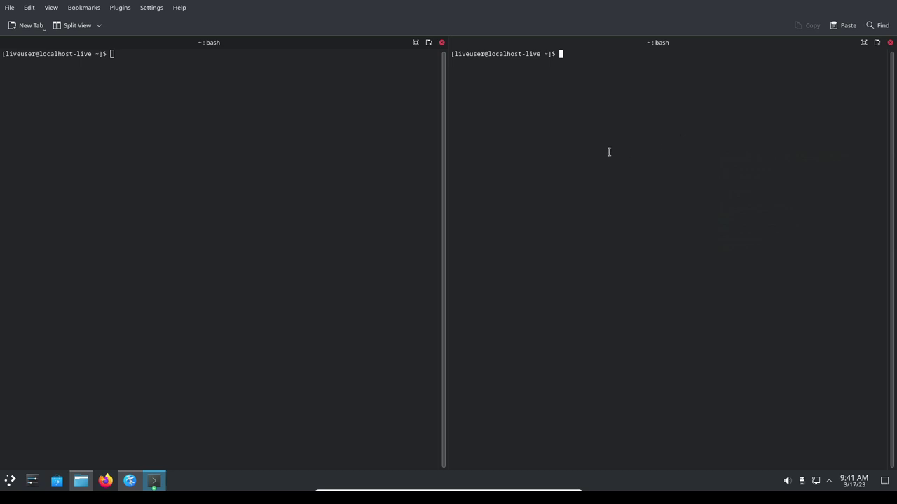
right_click(584, 162)
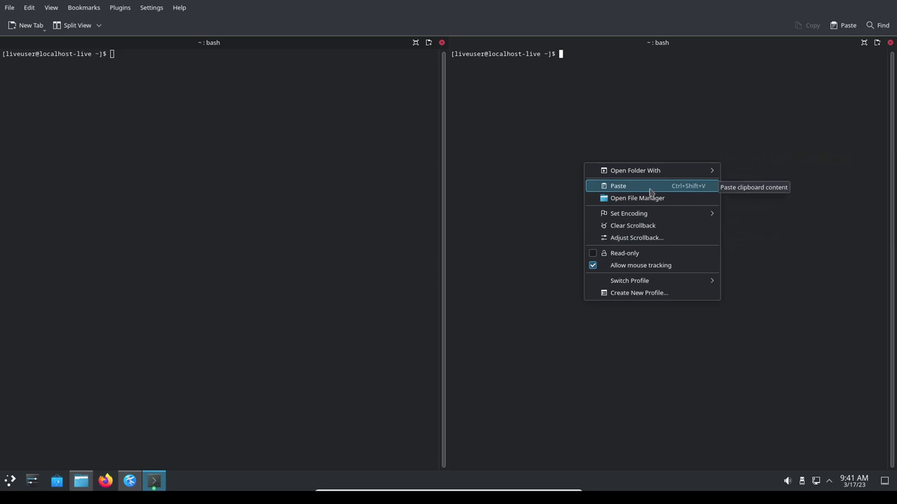
left_click(506, 124)
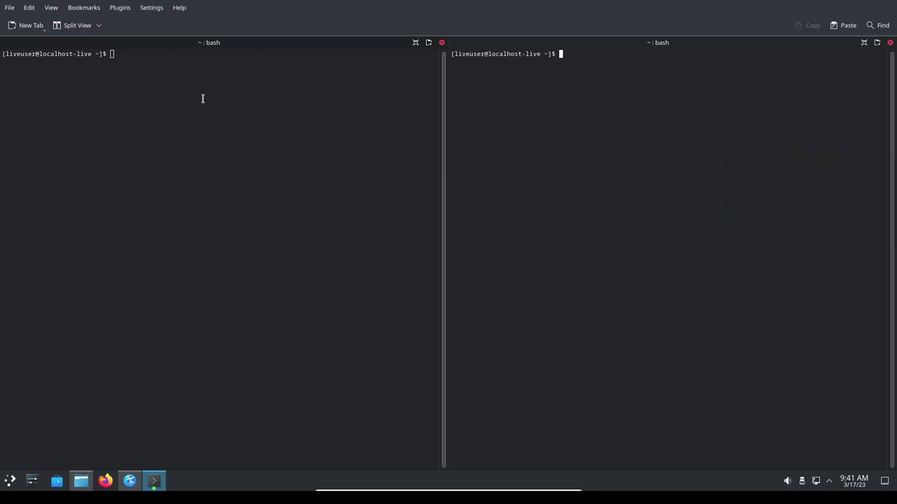
Review Konsole's View commands for the split layout and the active pane's context options.
left_click(51, 7)
mouse_move(81, 23)
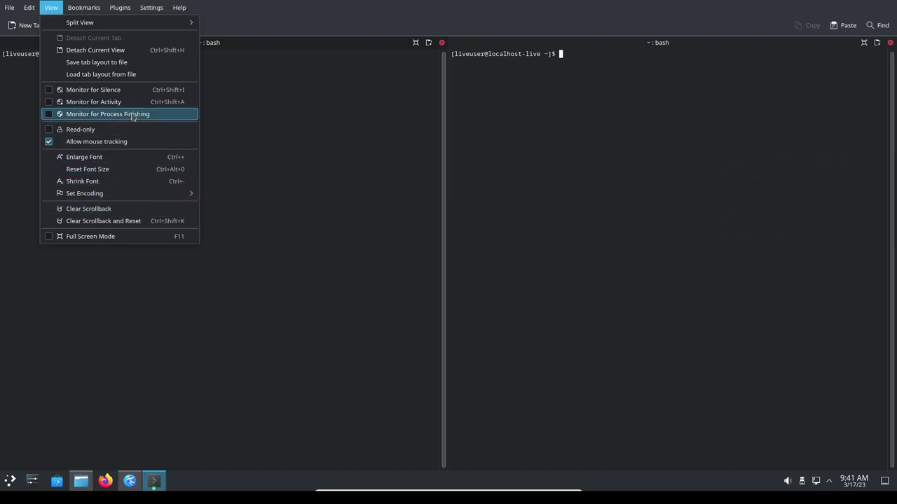
left_click(332, 141)
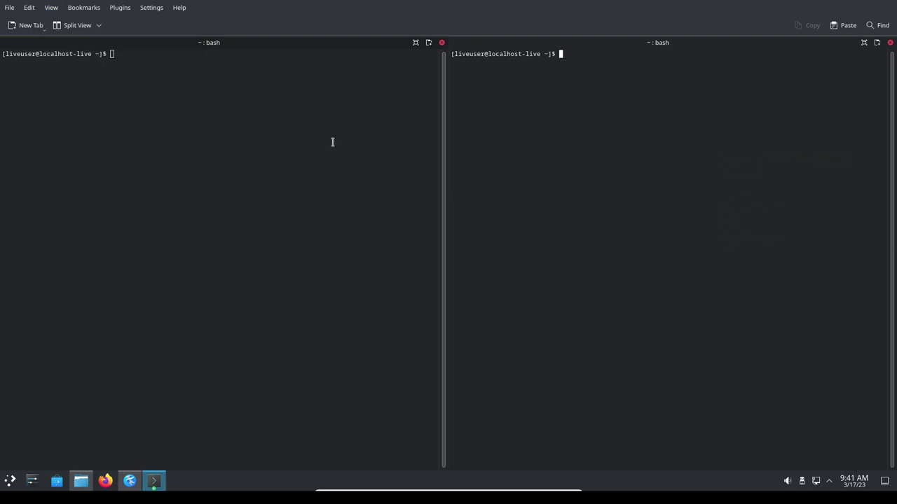
right_click(607, 134)
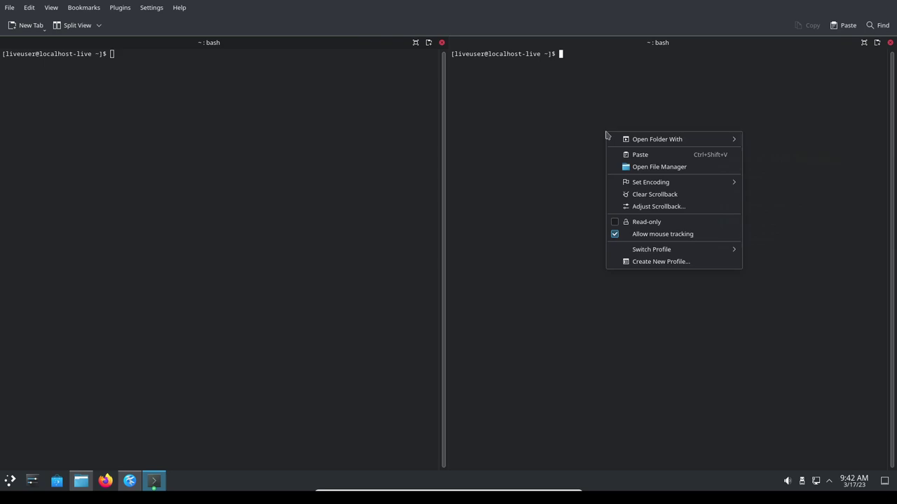
key("Escape")
Split the active terminal pane top/bottom, run lsd in the new pane, and decline installing its package.
left_click(99, 26)
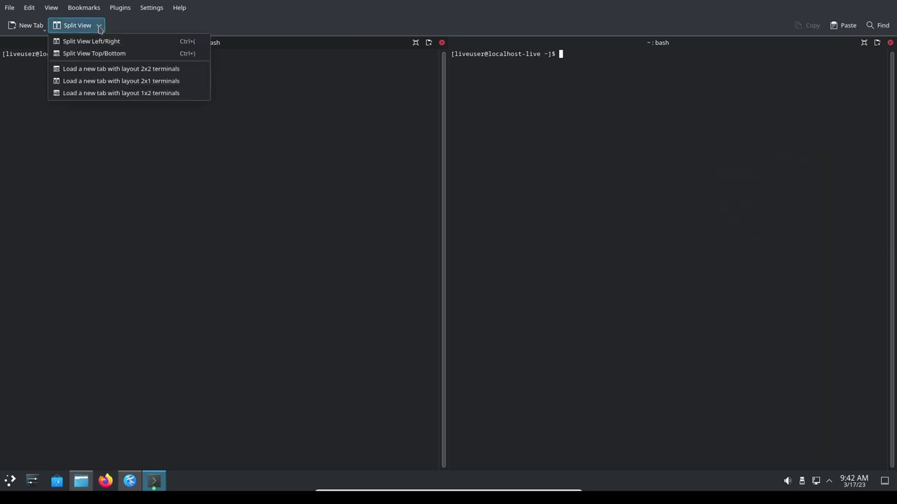
left_click(94, 53)
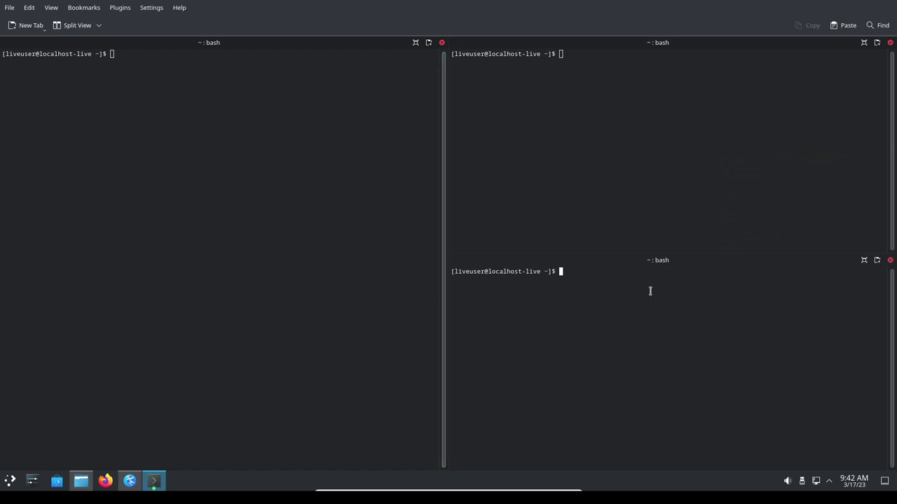
type("lsd")
key("Return")
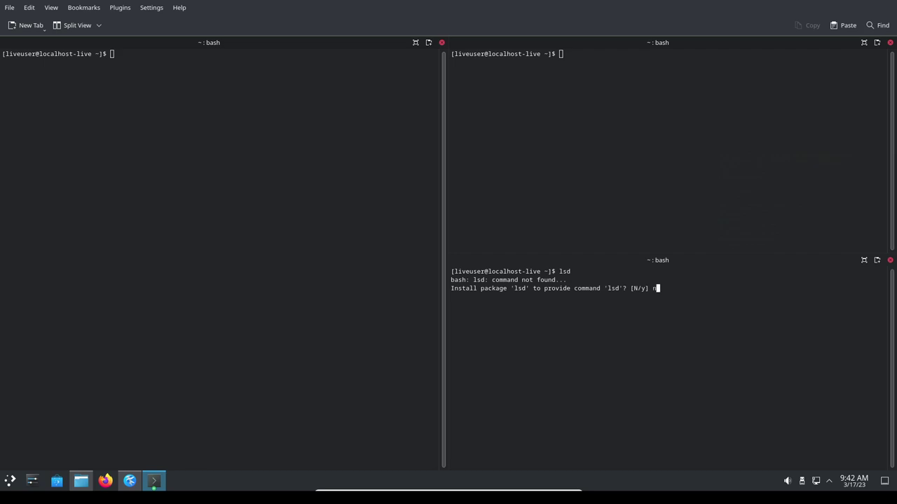
type("N")
key("Return")
Run hello in the new pane and accept installing the hello package and its dependency.
type("hello")
key("Return")
type("y")
key("Return")
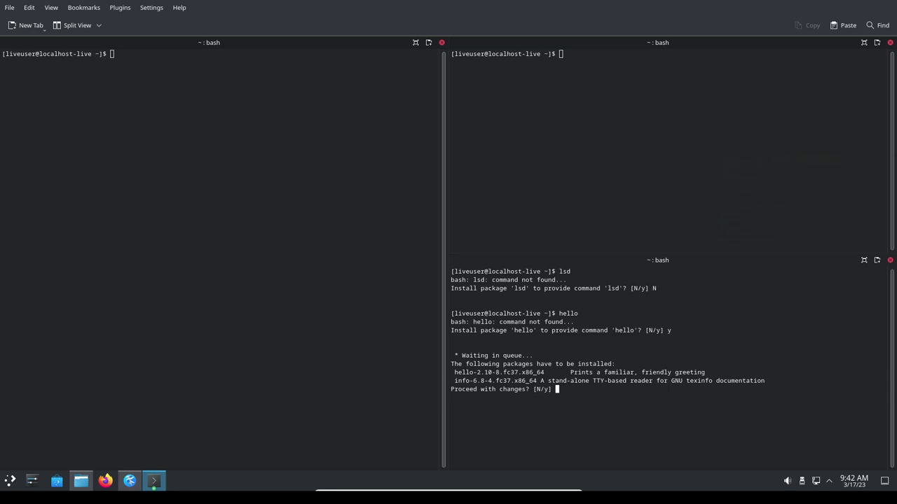
type("y")
key("Return")
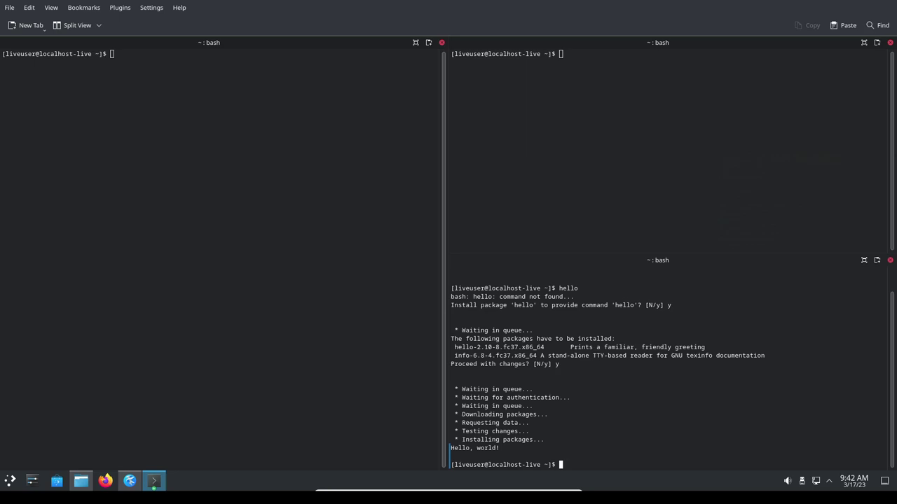
List the home folder's files with find and check the profile options of the pane above.
type("find")
key("Return")
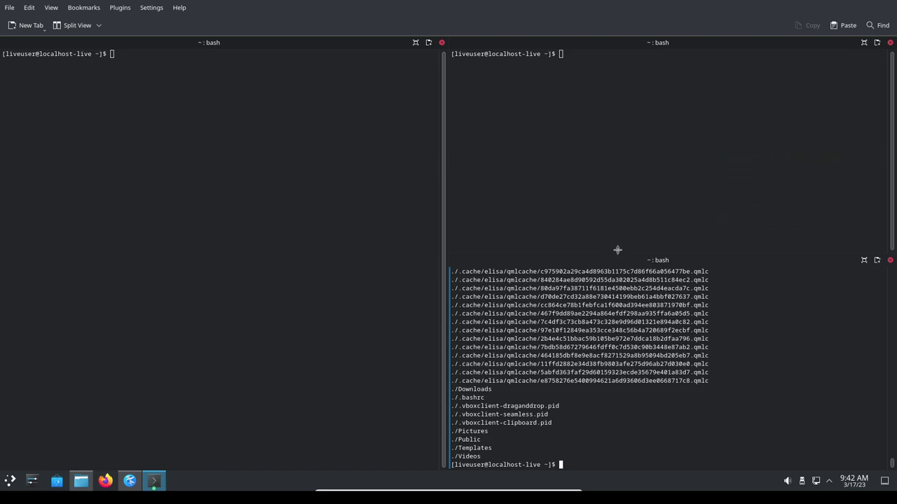
right_click(613, 126)
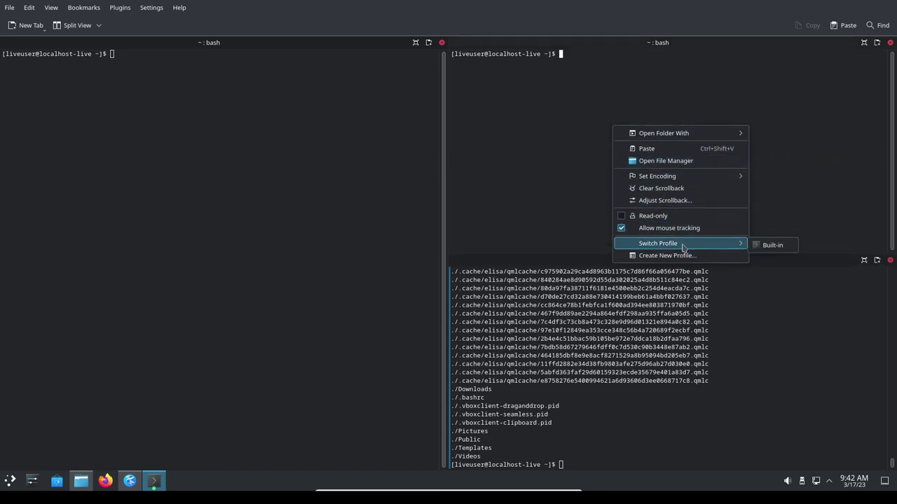
left_click(510, 168)
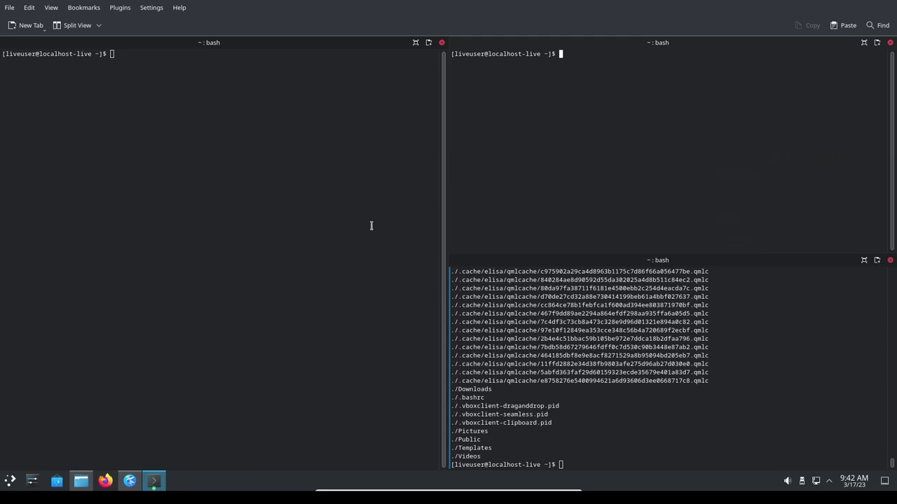
Examine Konsole's View and Edit commands with three terminal panes open.
left_click(59, 10)
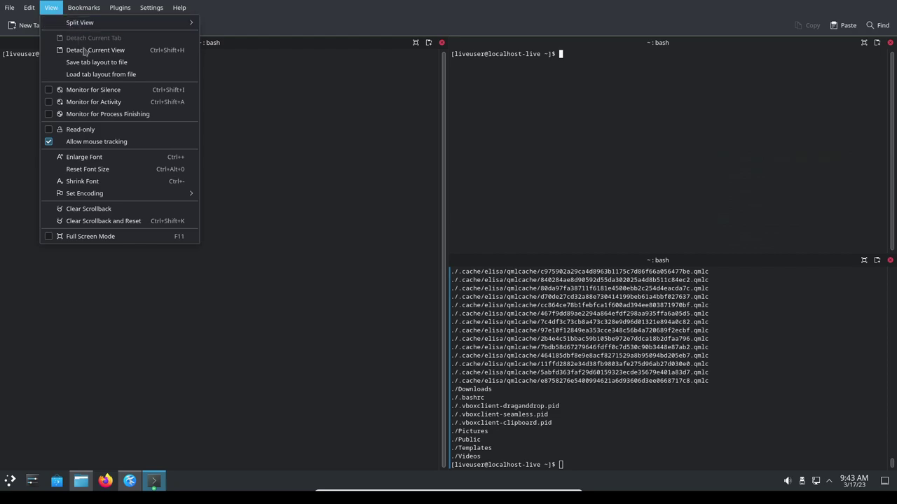
mouse_move(176, 193)
mouse_move(35, 11)
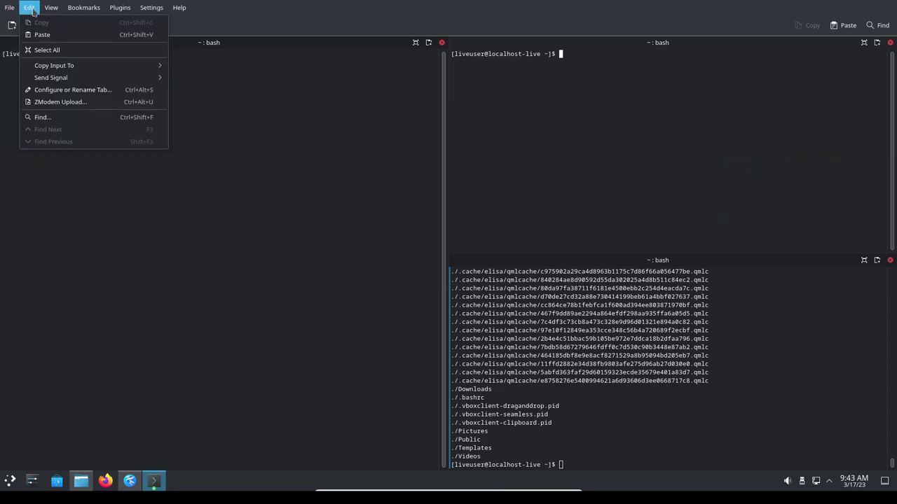
mouse_move(57, 8)
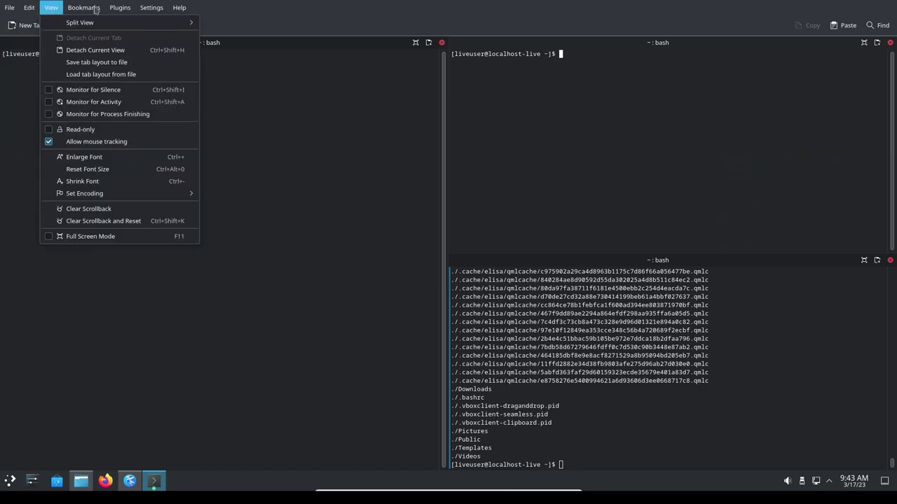
Show the SSH Manager plugin, widen it while inspecting the new SSH Config entry form, and cancel the entry.
mouse_move(129, 8)
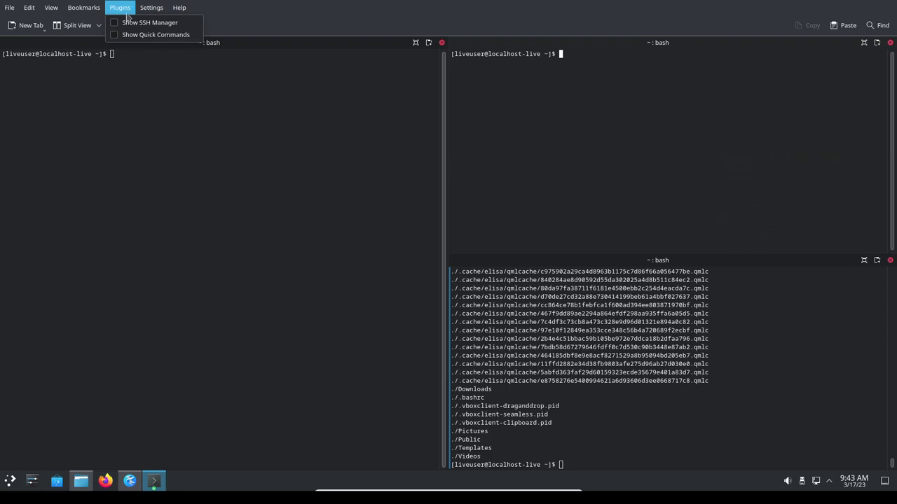
left_click(124, 23)
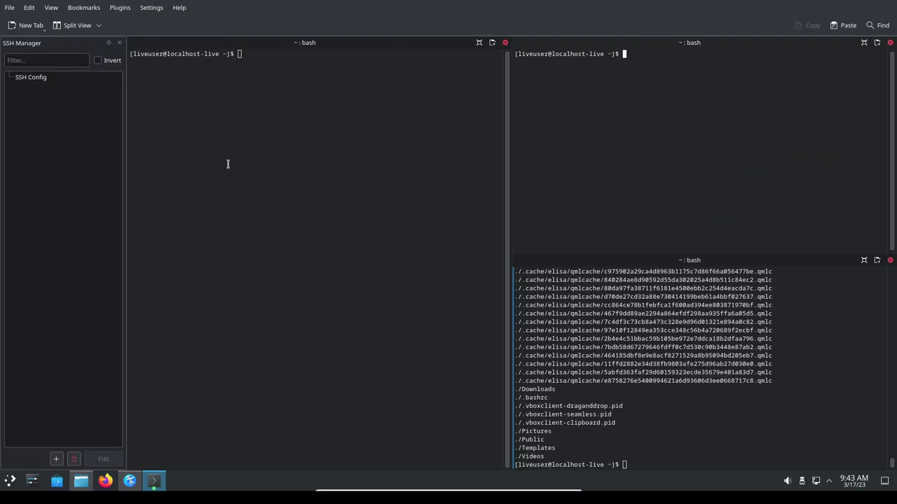
left_click(35, 78)
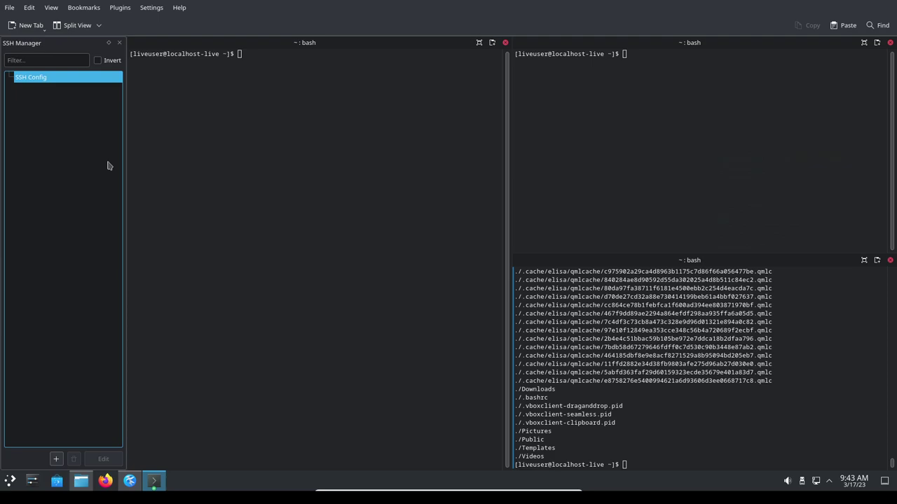
double_click(56, 77)
left_click(56, 459)
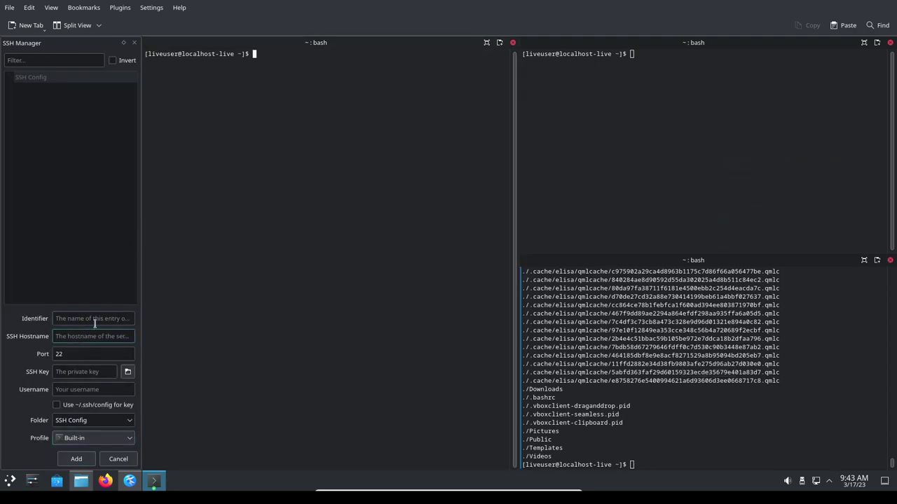
left_click_drag(140, 315, 180, 311)
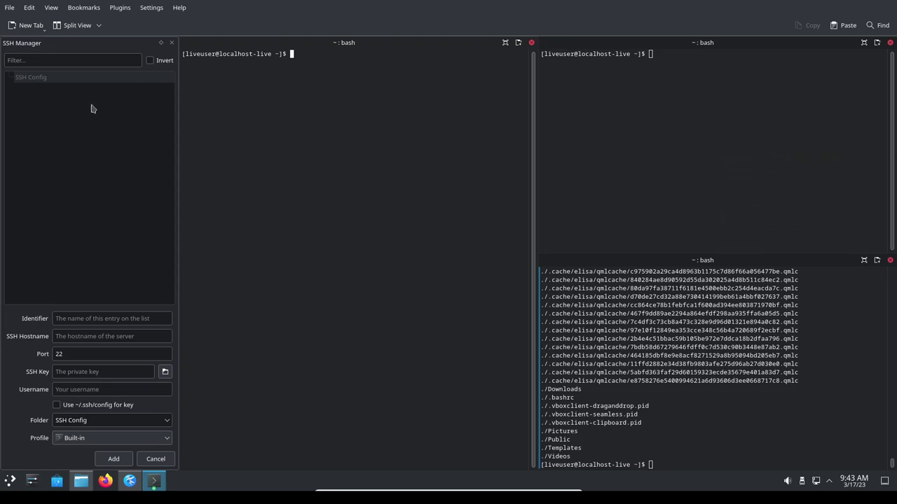
left_click(157, 461)
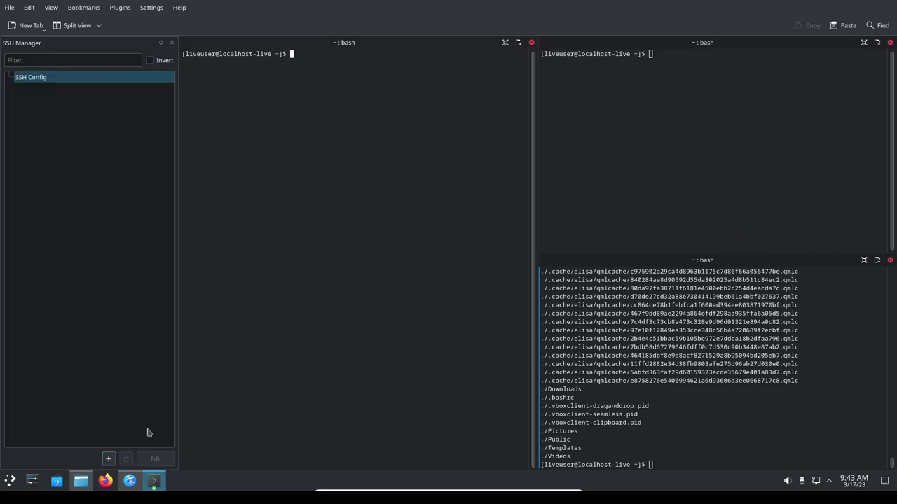
Show the Quick Commands plugin alongside the SSH Manager.
left_click(119, 8)
left_click(122, 36)
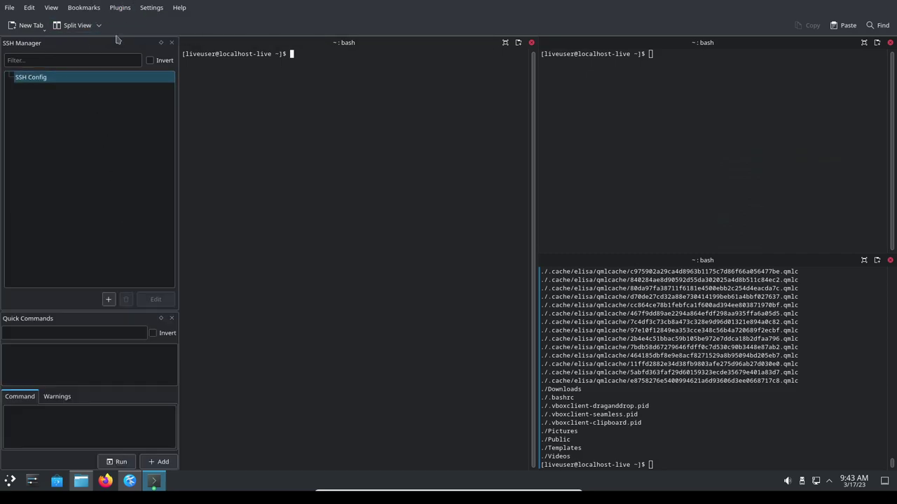
Examine the Quick Commands plugin's filter field, command list and command editor.
left_click(95, 376)
left_click(39, 331)
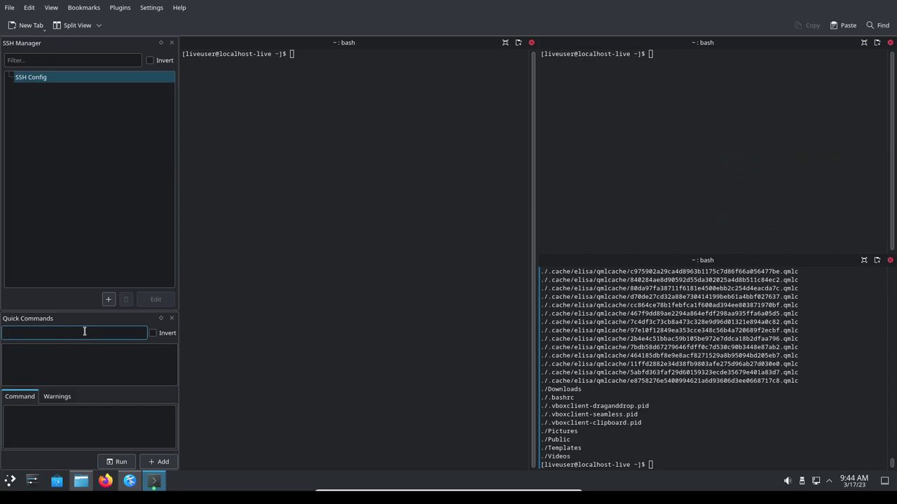
left_click(90, 371)
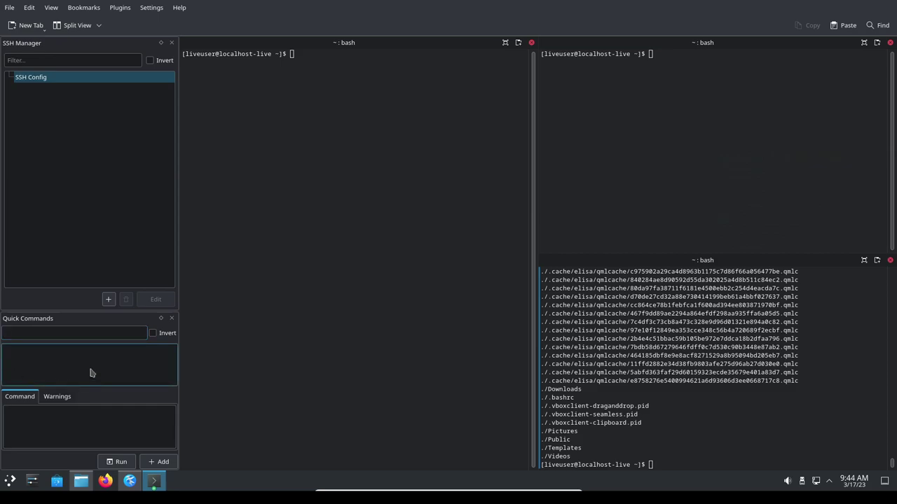
left_click(79, 418)
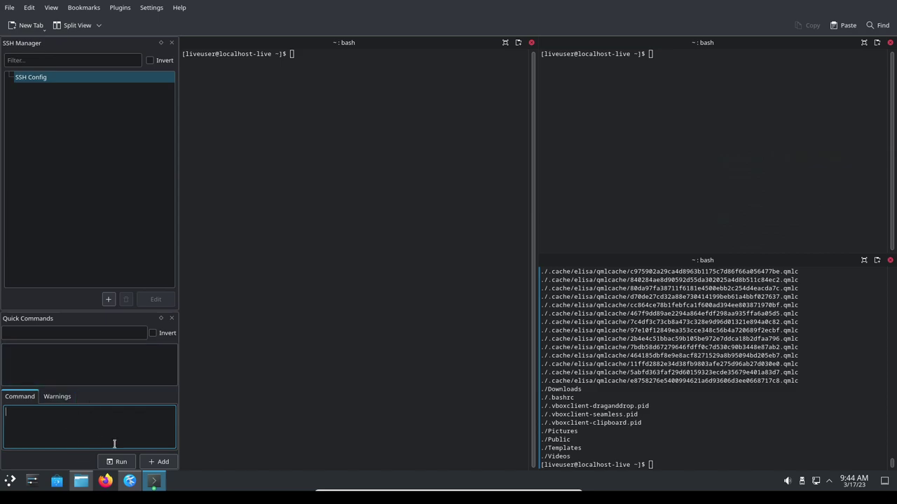
left_click(37, 332)
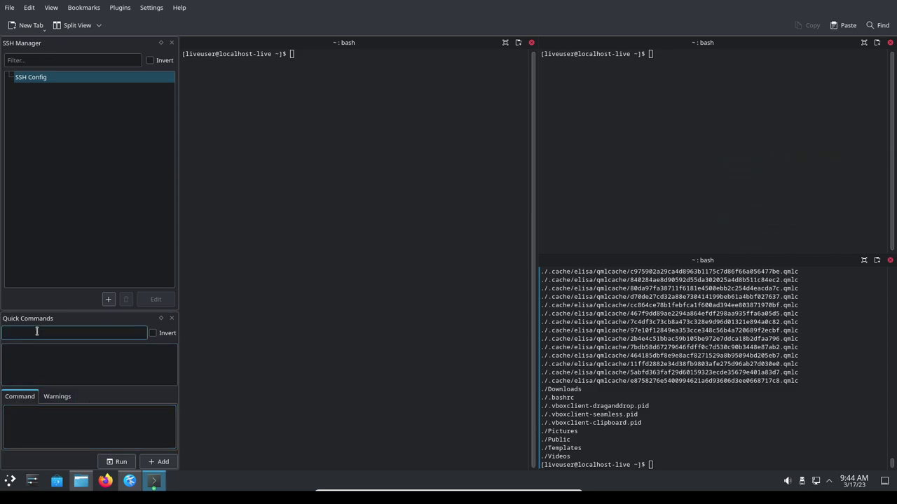
left_click(58, 355)
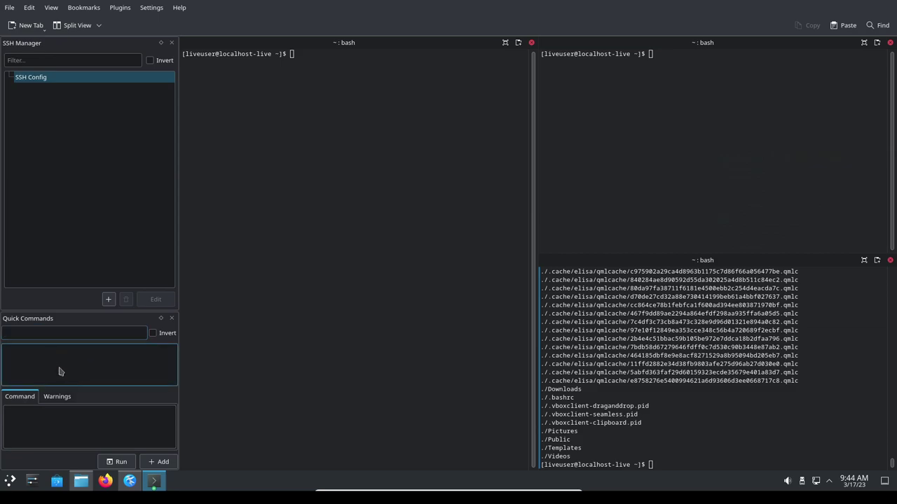
left_click(61, 332)
left_click(52, 418)
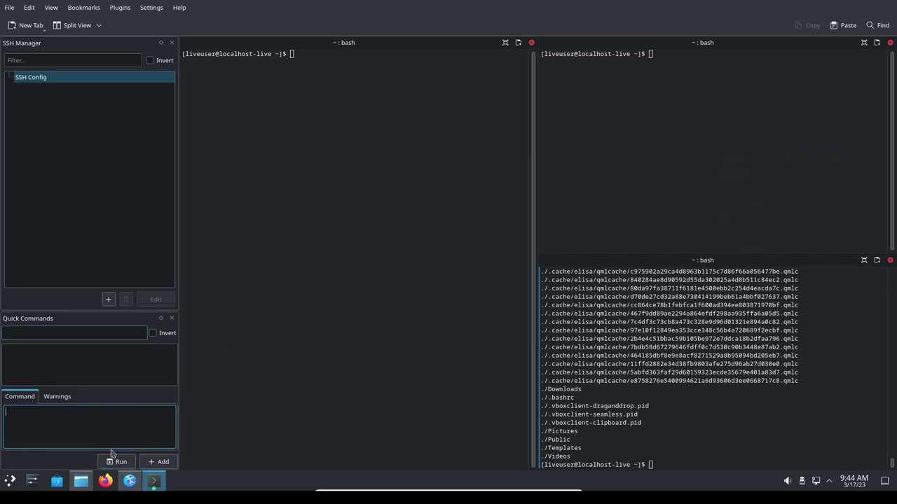
left_click(362, 103)
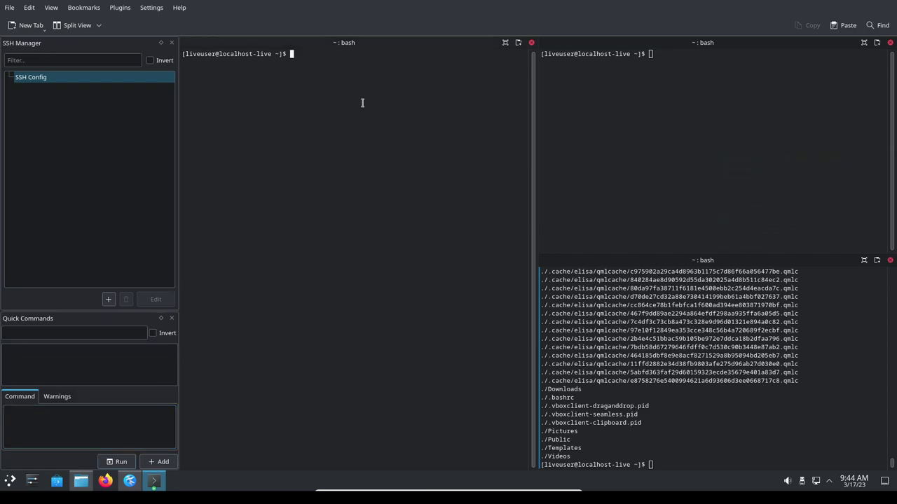
triple_click(341, 63)
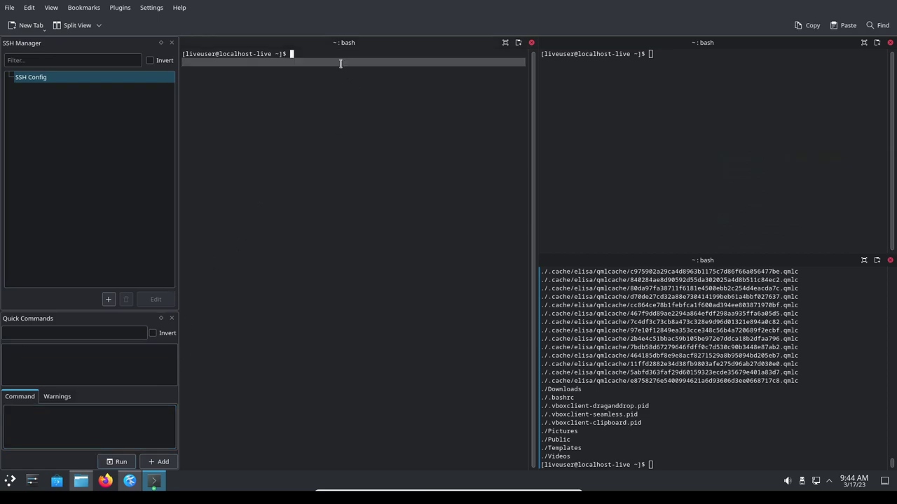
left_click(359, 89)
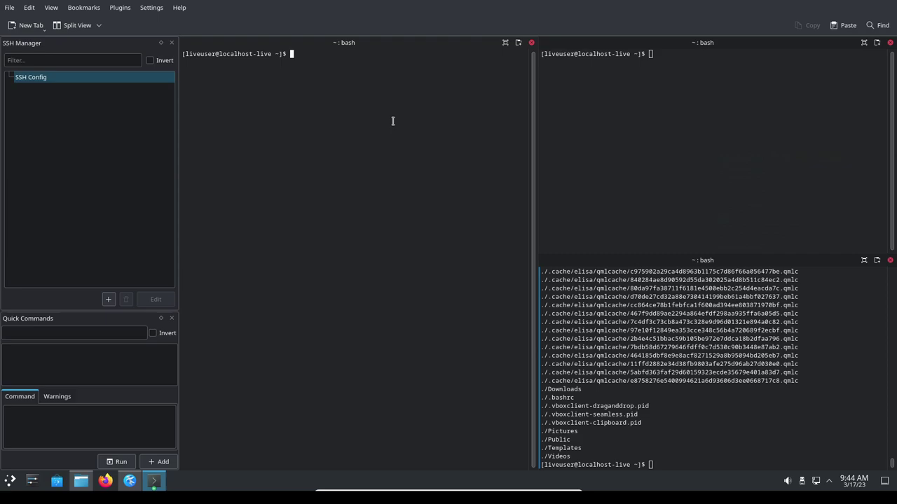
Inspect the available and current actions of Konsole's main toolbar in the toolbar configuration, and cancel without changes.
left_click(166, 13)
left_click(166, 11)
left_click(160, 10)
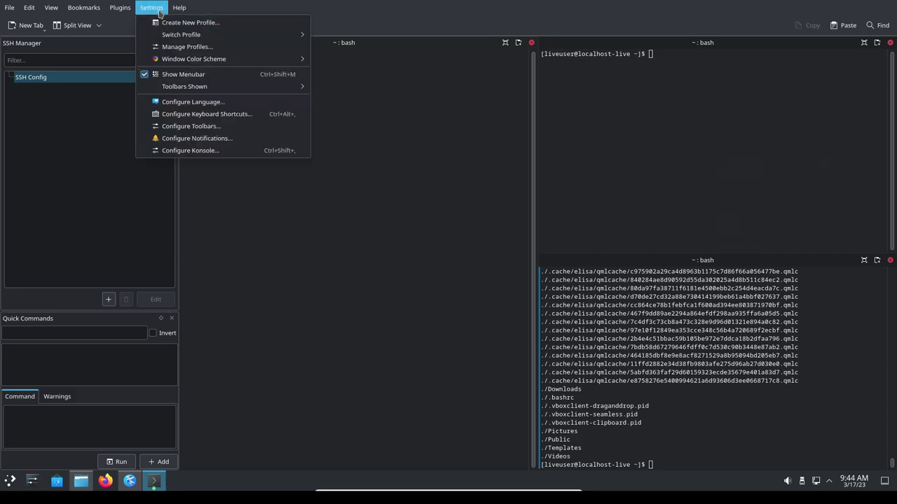
left_click(229, 127)
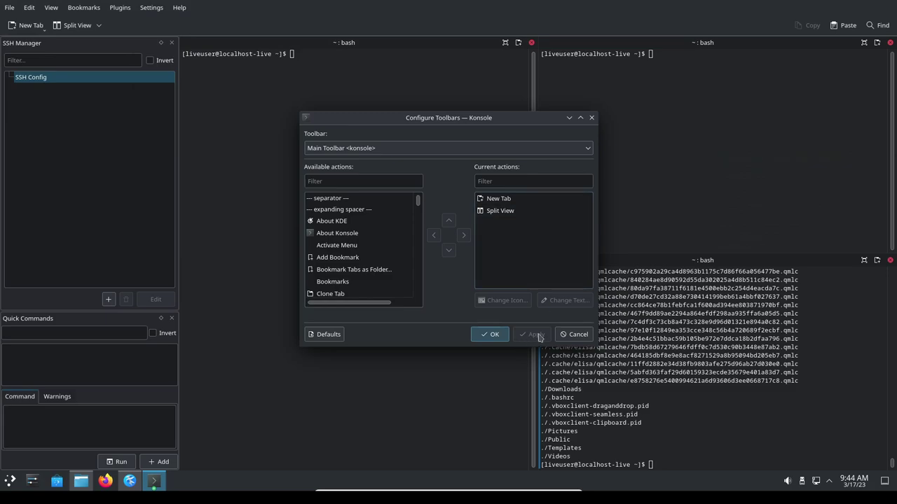
left_click(576, 334)
left_click(154, 8)
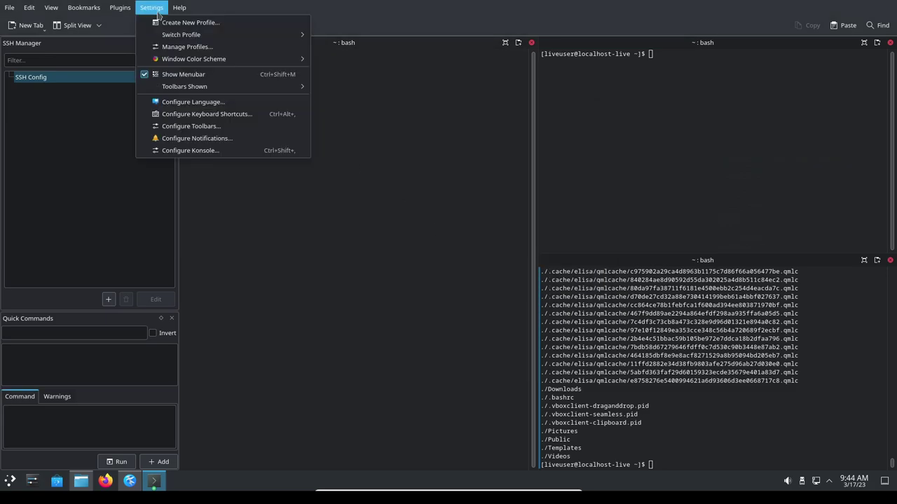
left_click(208, 47)
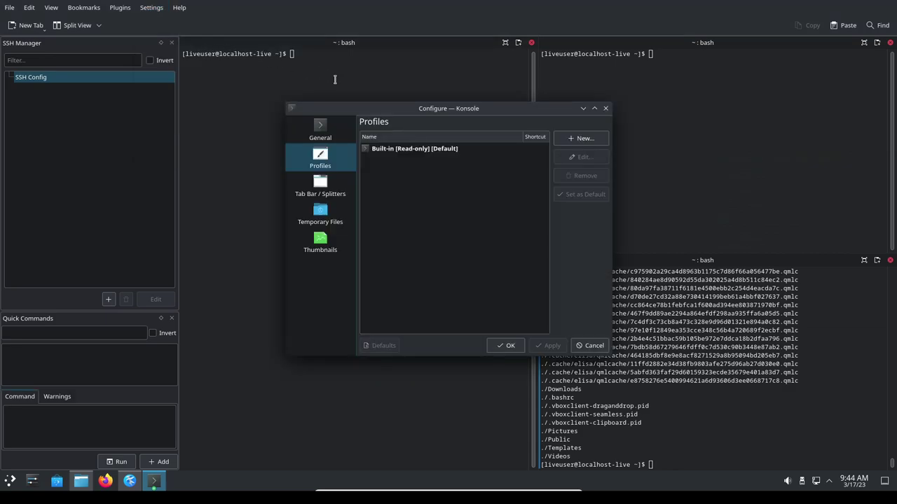
left_click(406, 151)
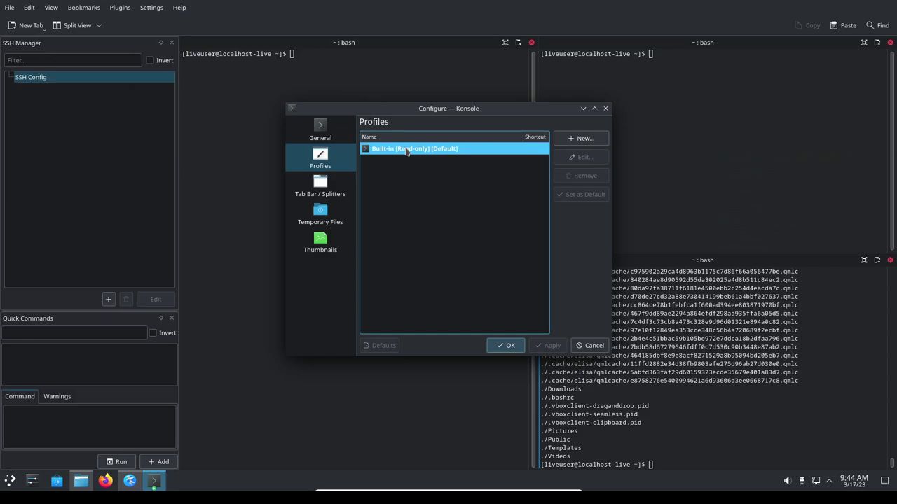
left_click(328, 183)
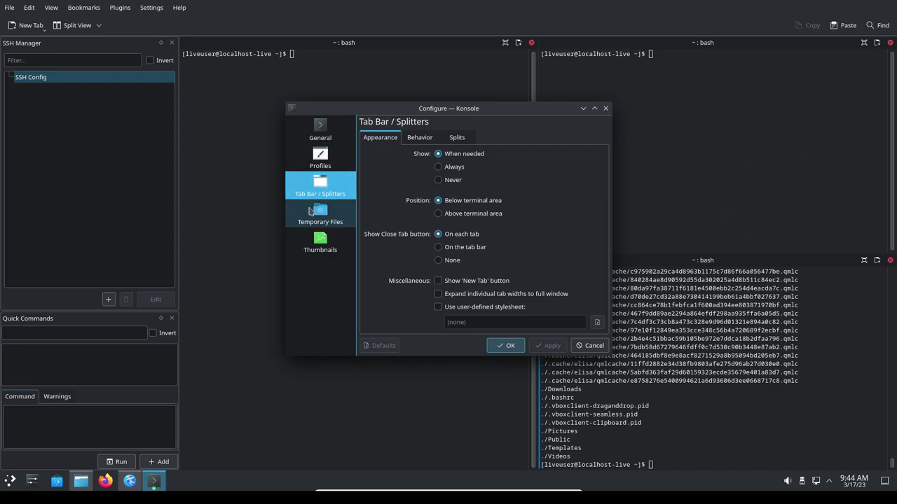
left_click(421, 137)
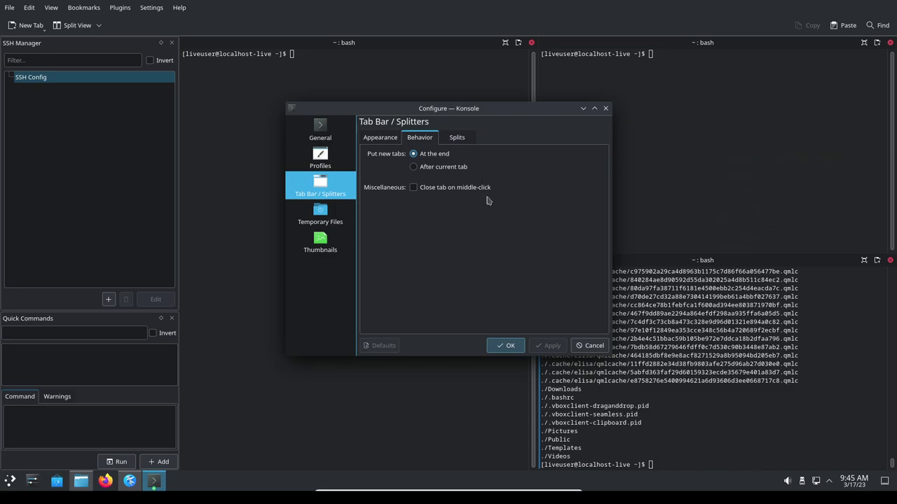
left_click(460, 143)
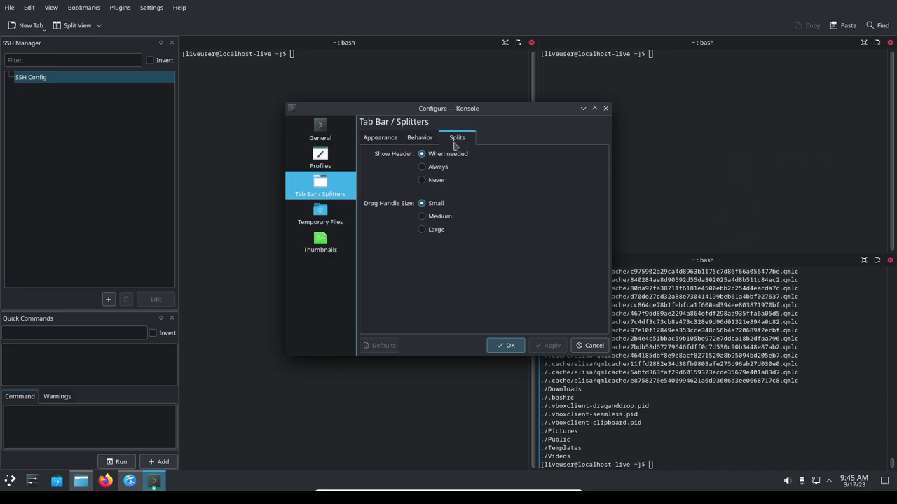
left_click(393, 140)
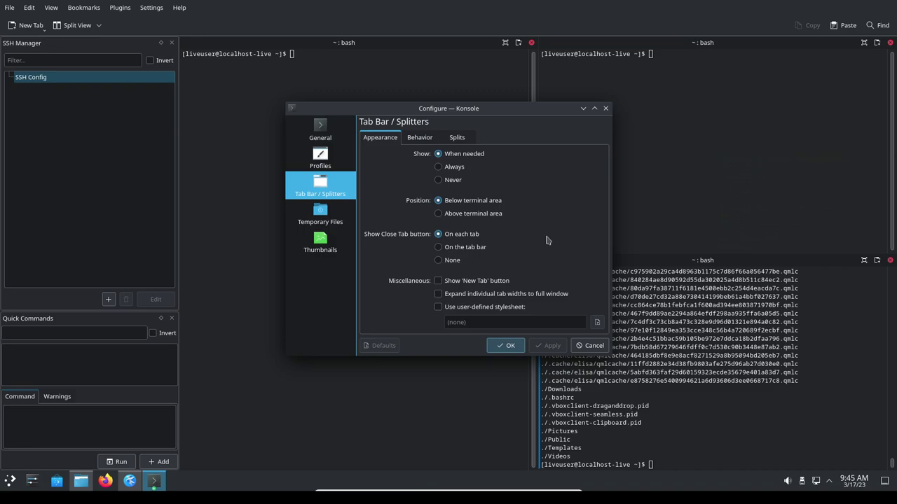
Set Konsole's tab bar to show Always, apply the change and close the configuration.
left_click(438, 167)
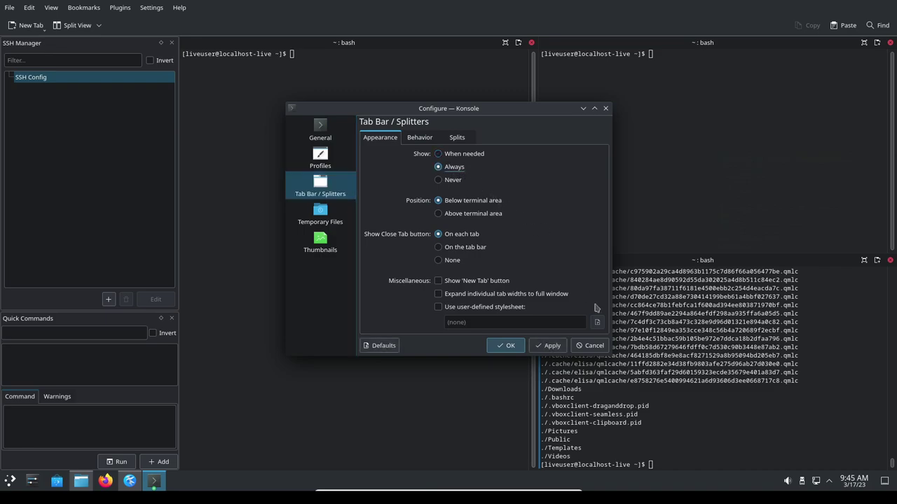
left_click(559, 344)
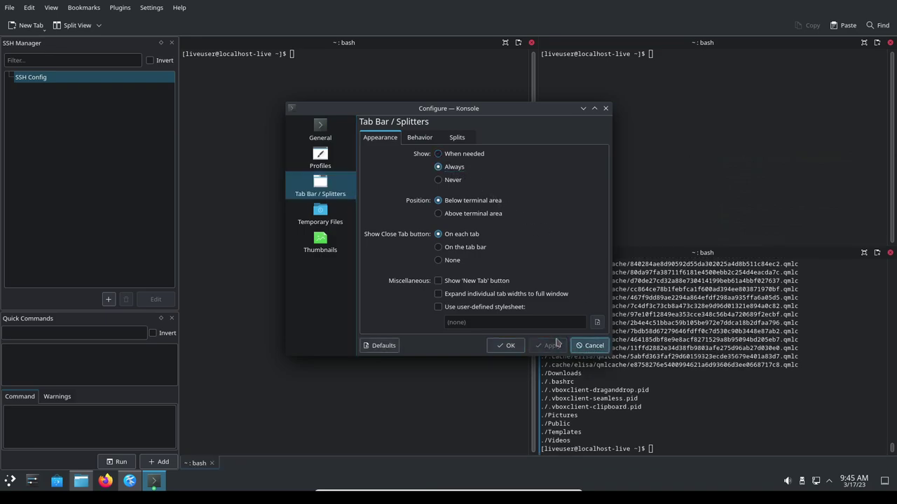
left_click(503, 346)
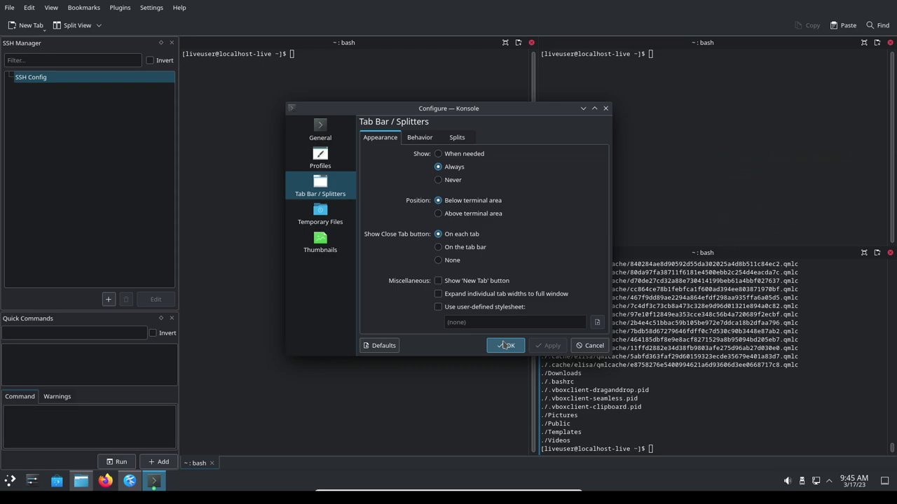
left_click(504, 346)
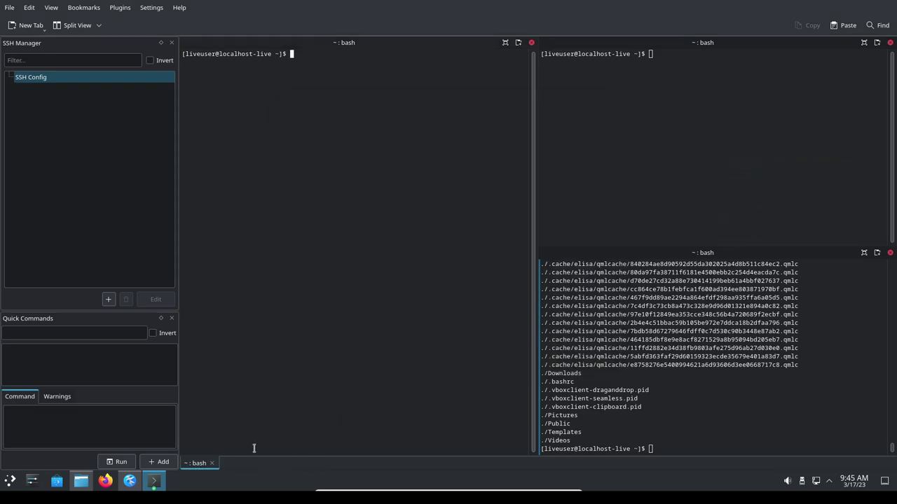
Close the SSH Manager and Quick Commands plugins and reduce the split view to a single terminal pane.
left_click(171, 42)
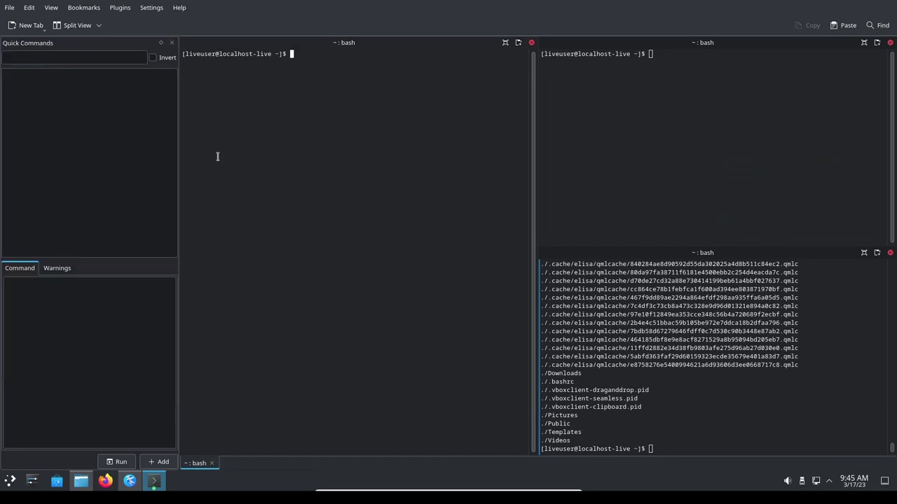
left_click(171, 43)
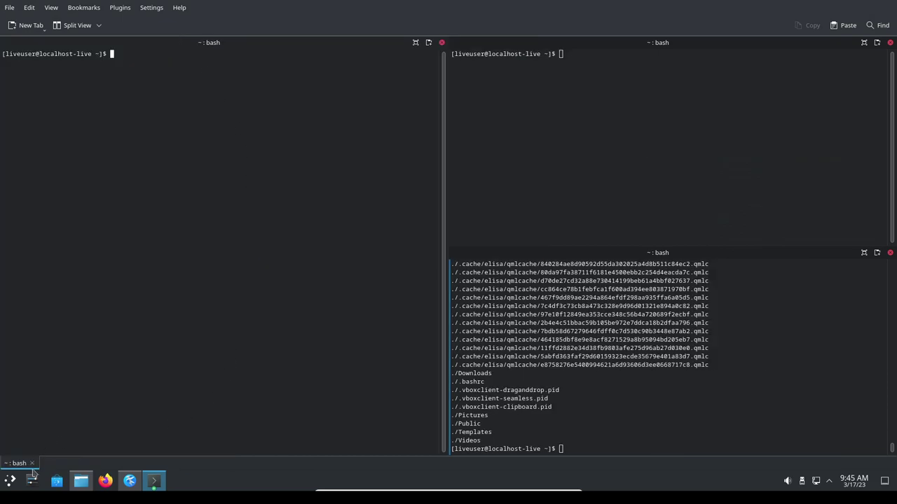
left_click(704, 363)
left_click(890, 252)
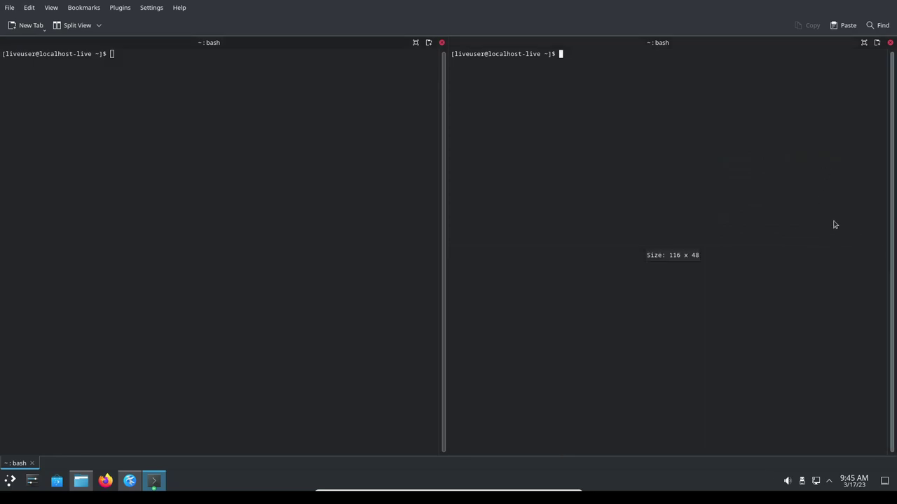
left_click(890, 42)
Try opening extra terminal tabs and closing each one, including a tab made from the empty tab bar area.
left_click(26, 26)
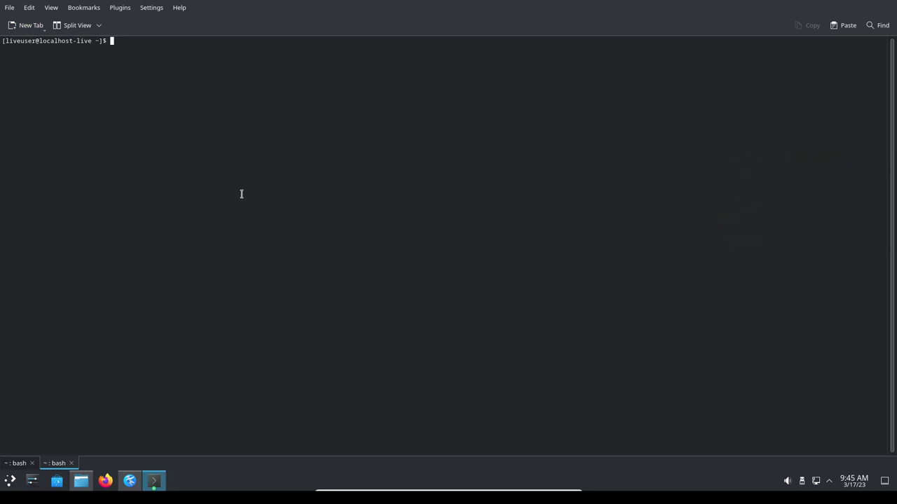
key("ctrl+shift+w")
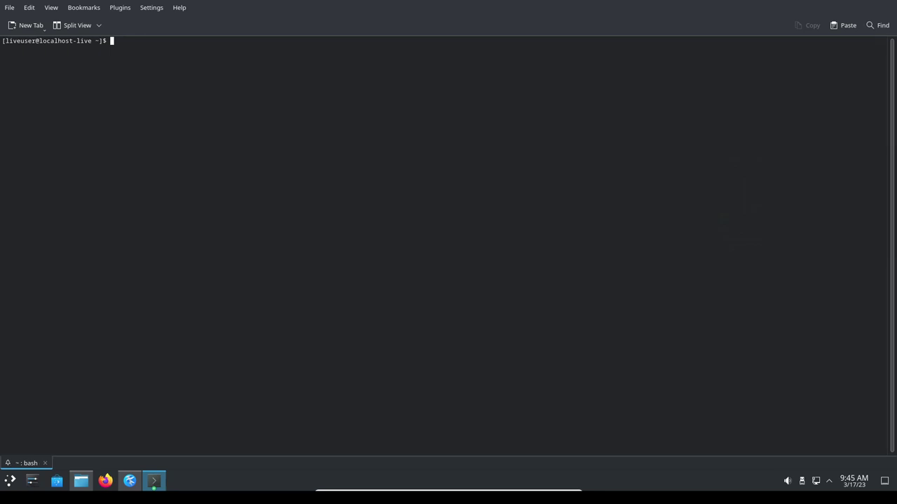
left_click(45, 31)
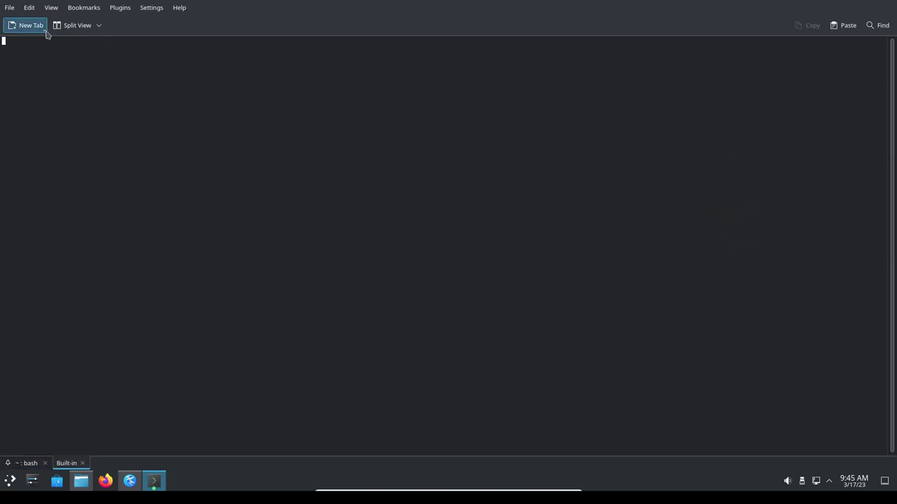
left_click(84, 463)
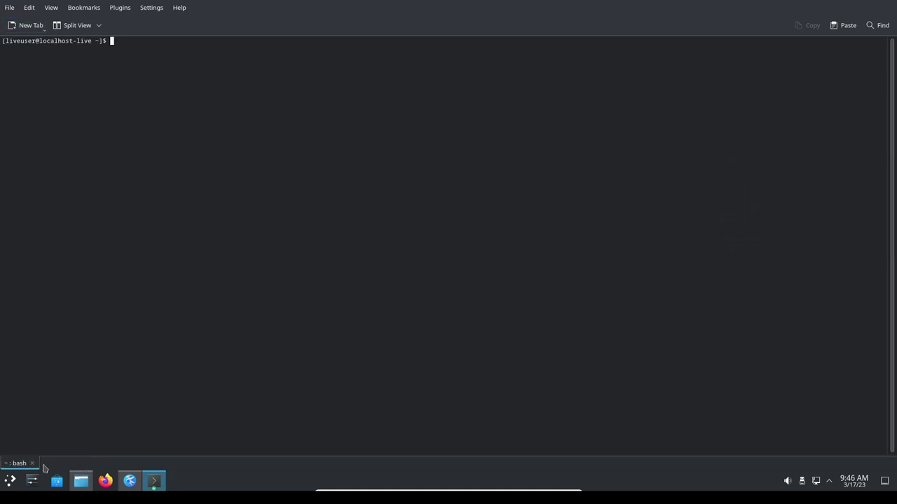
double_click(42, 463)
left_click(70, 463)
Show the SSH Manager and Quick Commands plugins again and close both of them.
key("ctrl+shift+F1")
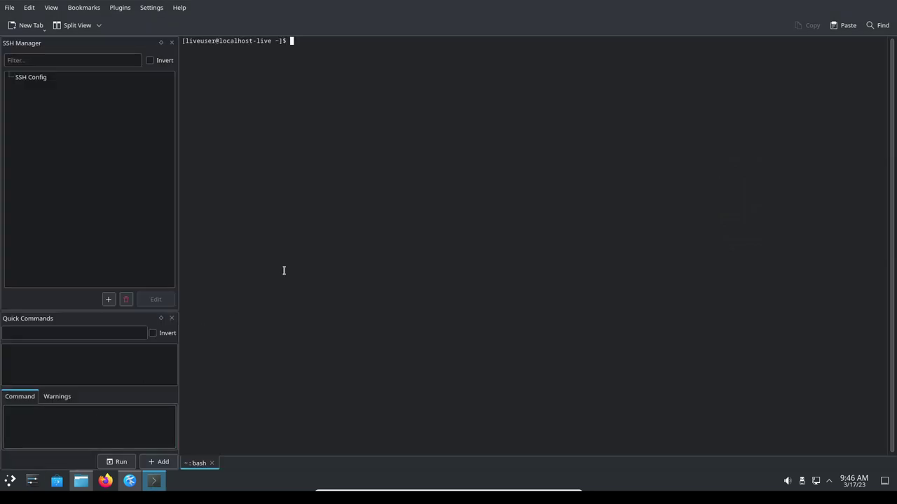
left_click(171, 42)
left_click(173, 43)
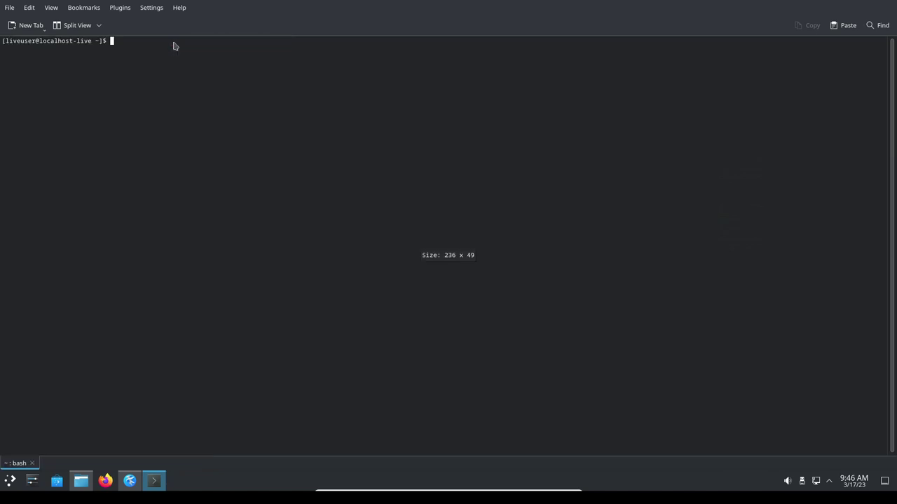
Check Konsole's Help commands and clear the stray characters from the terminal prompt.
left_click(119, 8)
mouse_move(188, 11)
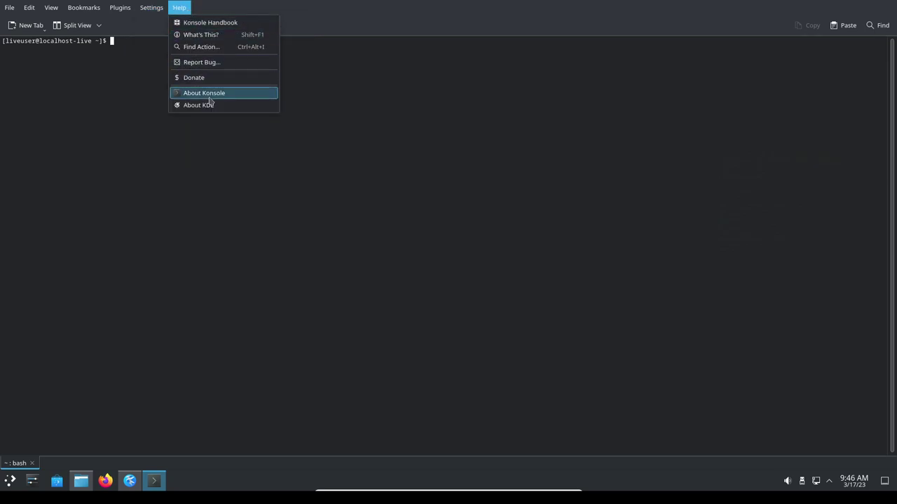
left_click(74, 53)
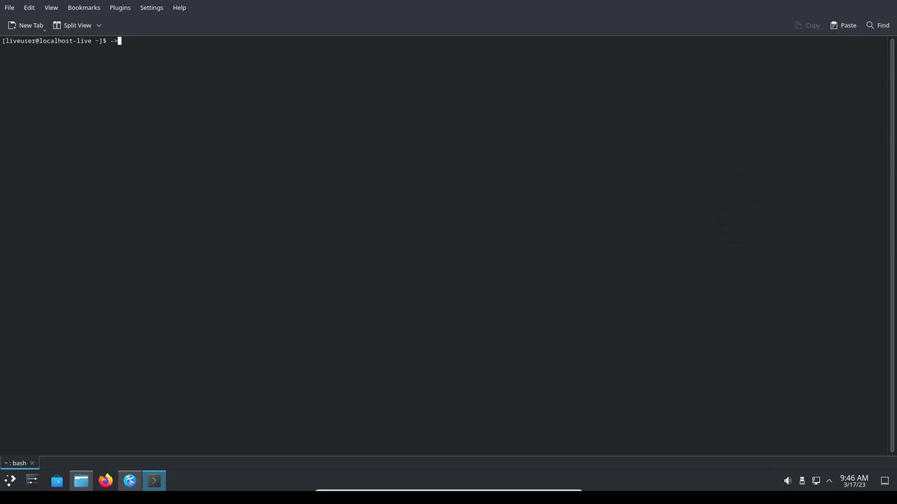
key("BackSpace")
Review Konsole's General, Profiles, Tab Bar / Splitters, Temporary Files and Thumbnails configuration pages and cancel without changes.
left_click(151, 7)
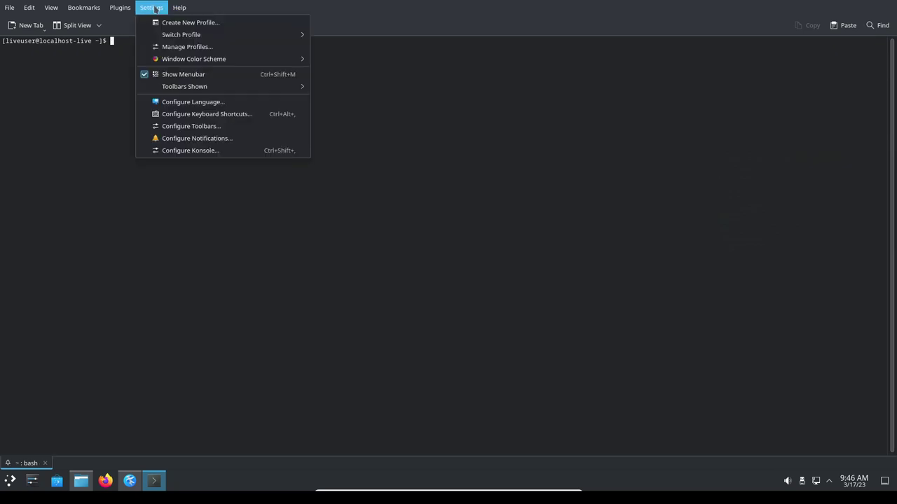
left_click(184, 46)
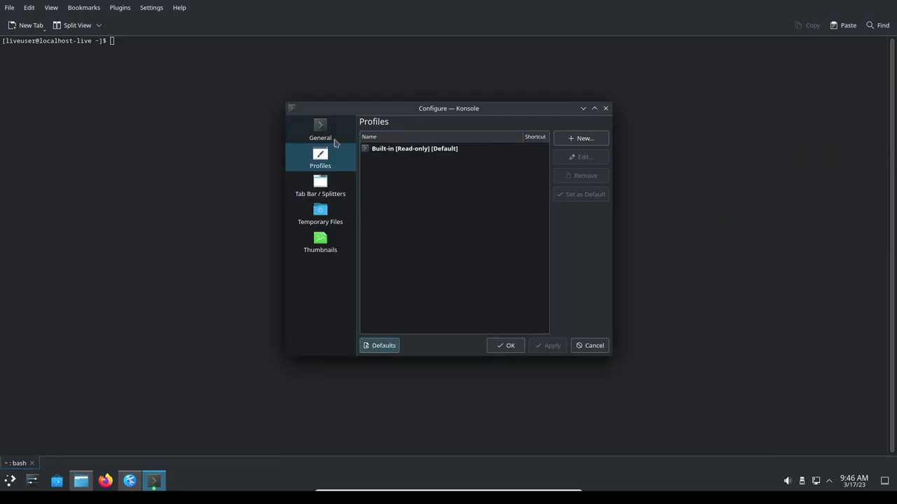
left_click(427, 150)
left_click(320, 130)
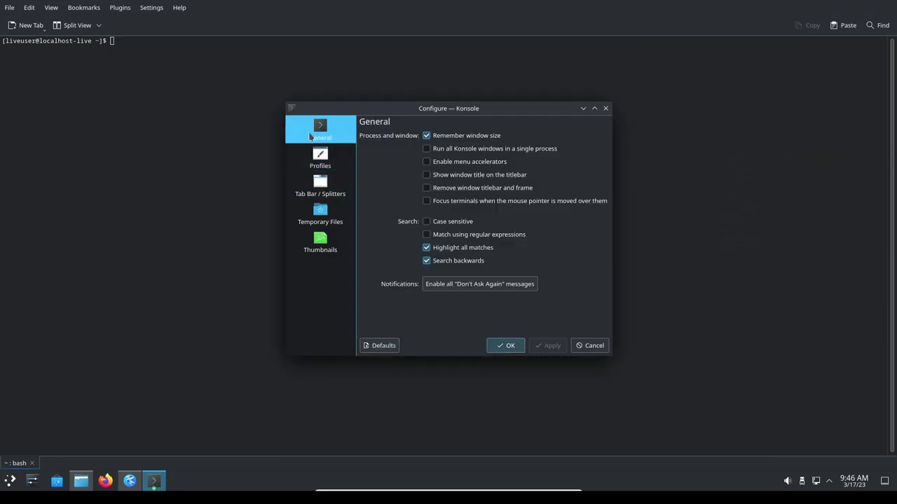
left_click(326, 160)
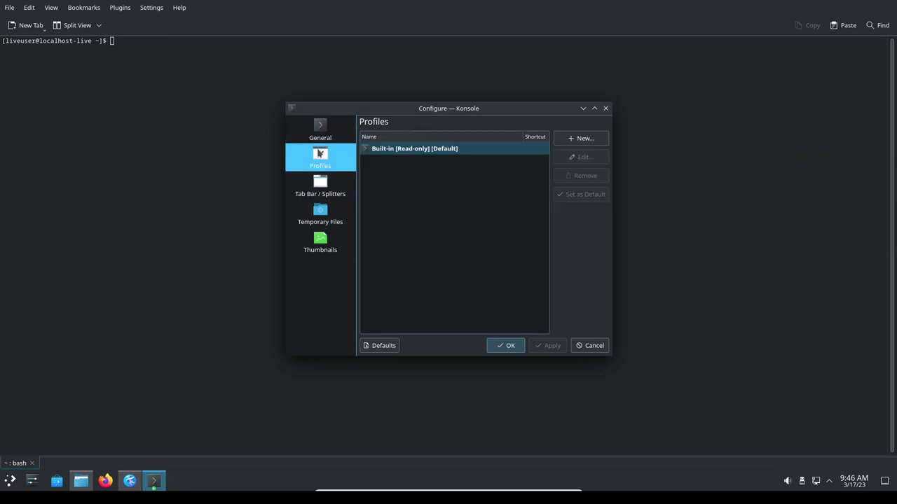
left_click(340, 185)
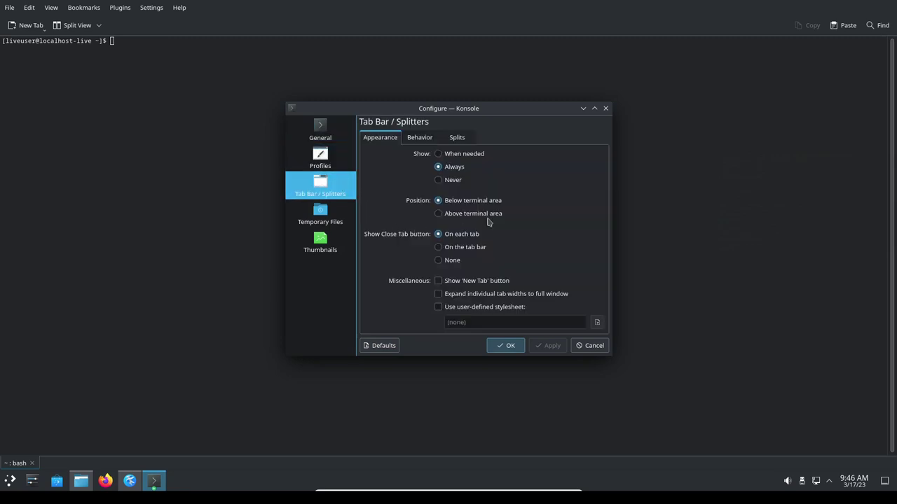
left_click(320, 218)
left_click(320, 243)
left_click(321, 137)
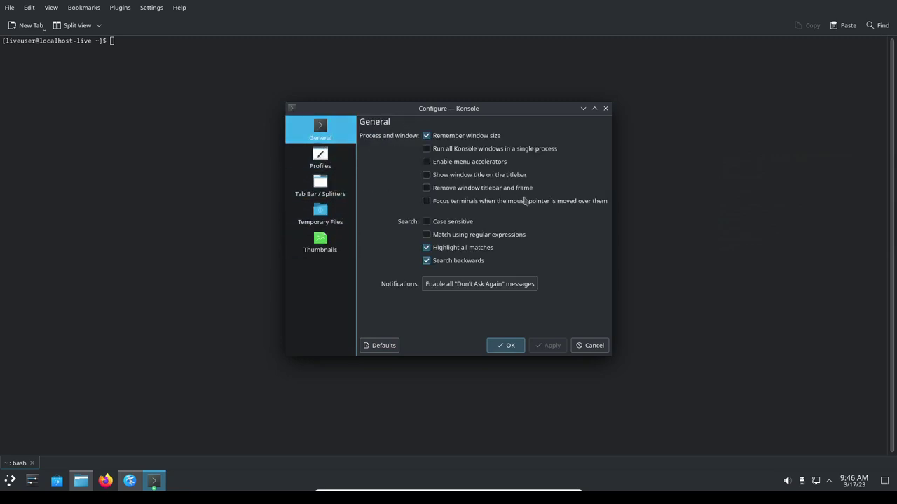
left_click(592, 346)
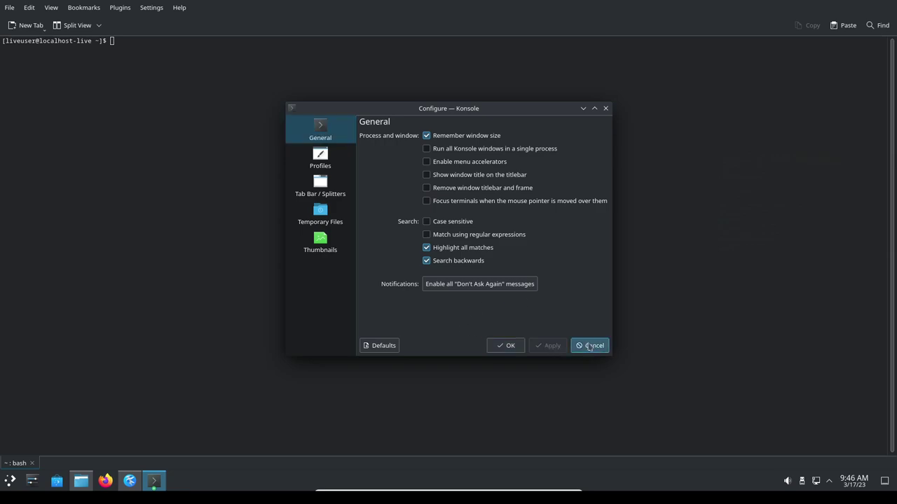
Browse the application launcher's categories, look through the applications under Utilities, and close the launcher.
left_click(12, 482)
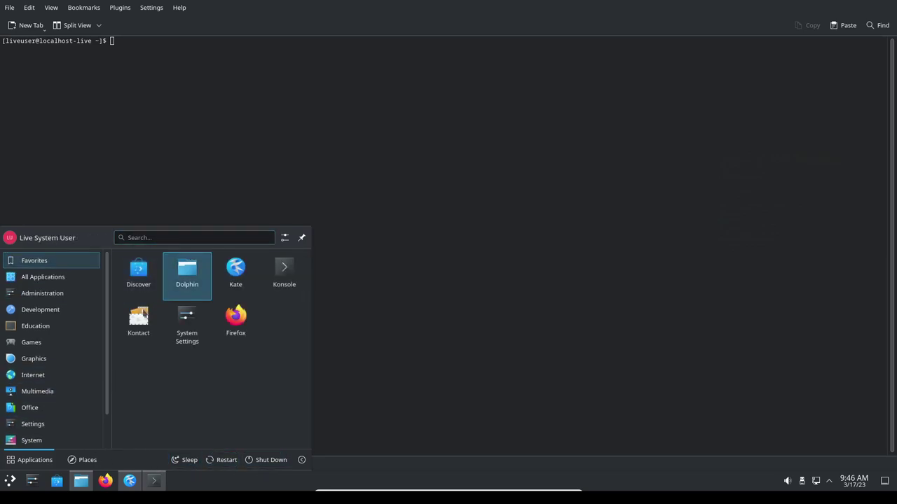
mouse_move(110, 332)
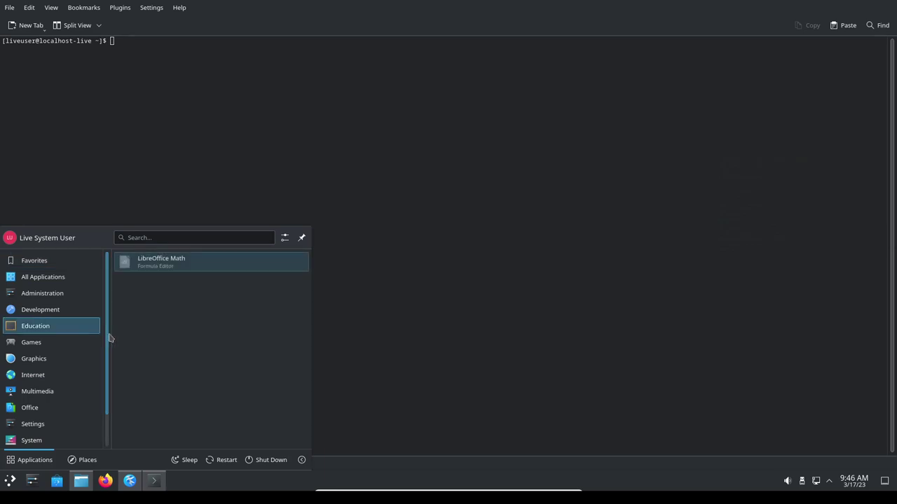
scroll(99, 409, "down", 2)
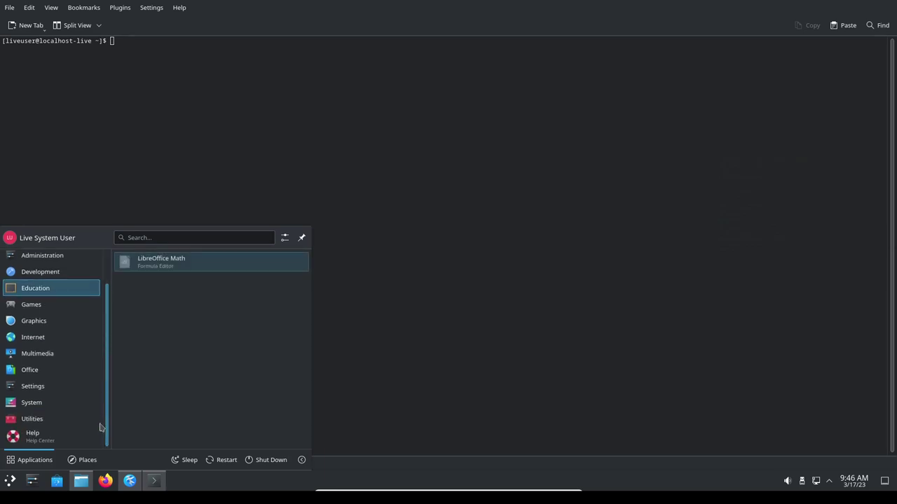
mouse_move(54, 420)
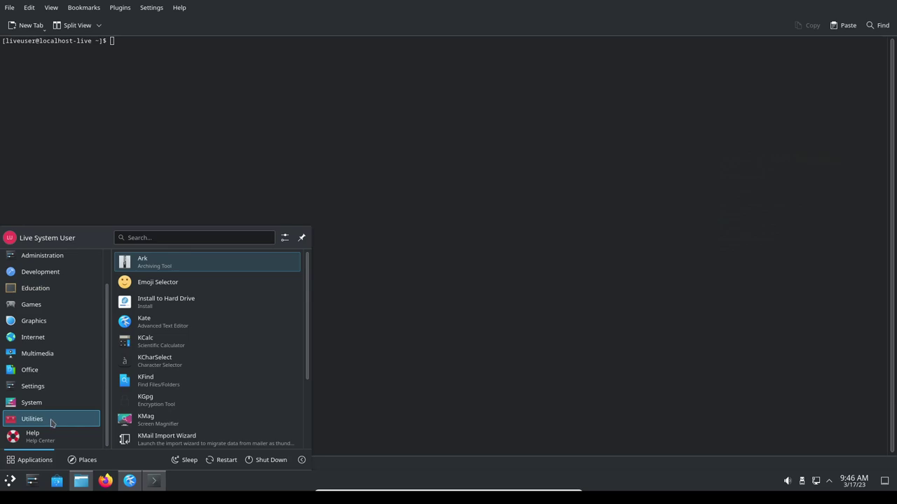
scroll(242, 376, "down", 3)
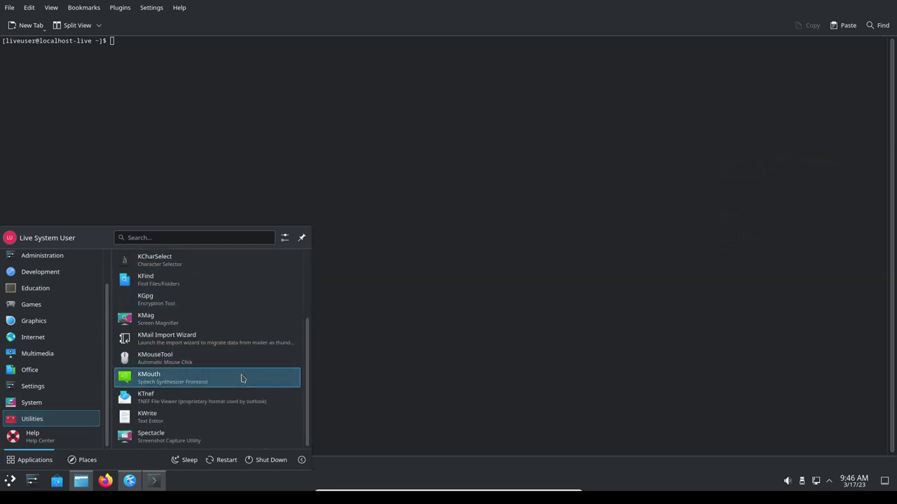
scroll(107, 329, "up", 2)
scroll(107, 329, "up", 2)
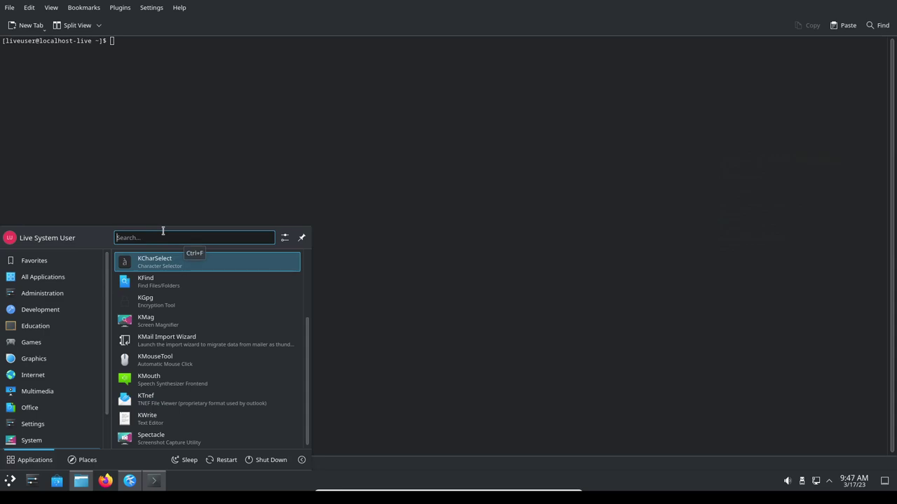
left_click(389, 191)
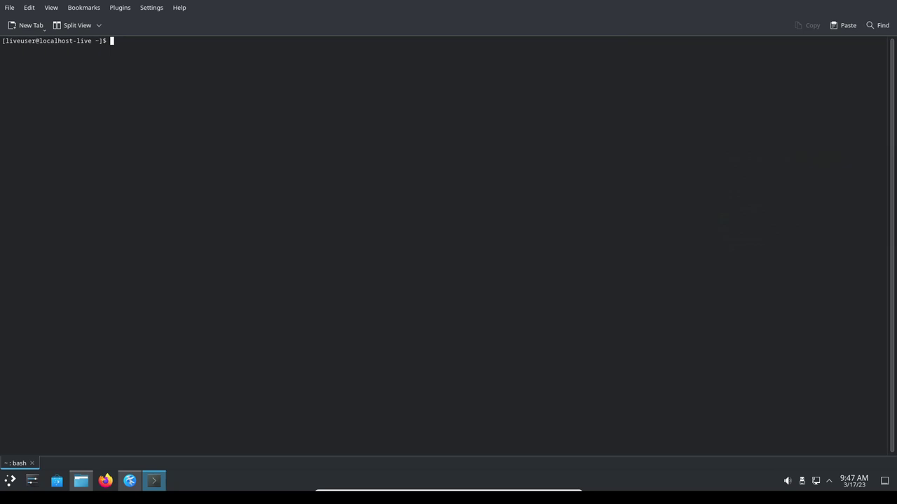
Cycle repeatedly through the open Konsole, Kate and Dolphin windows with the window switcher, finishing on Dolphin.
key("alt+Tab")
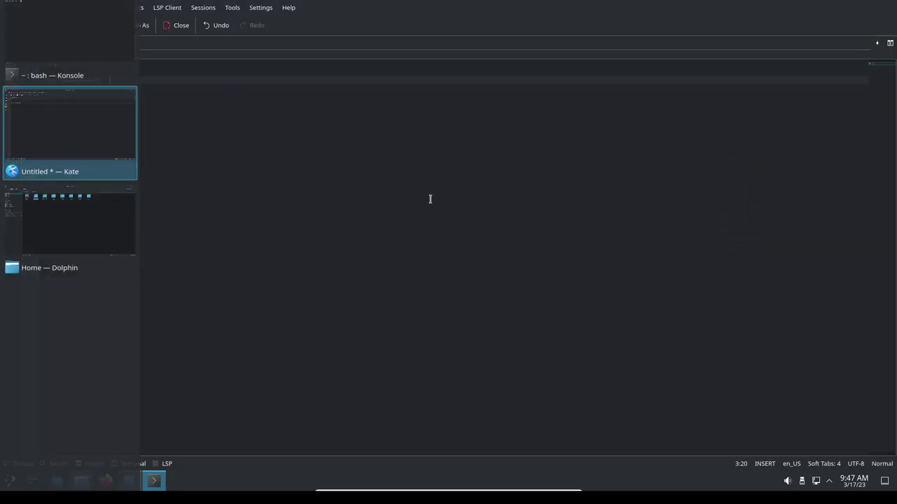
key("alt+Tab")
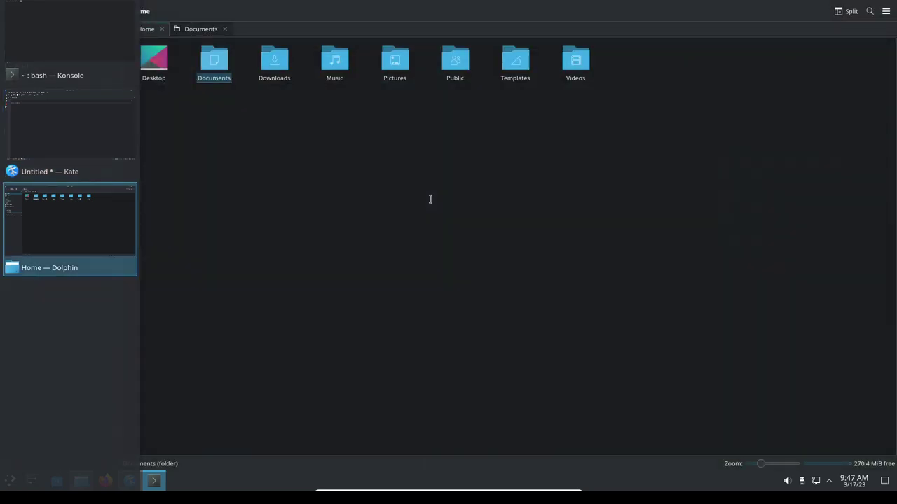
key("alt+Tab")
key("alt+Tab")
key("alt+Tab")
key("alt+Tab")
key("alt+Tab")
key("alt+Tab")
key("alt+Tab")
key("alt+Tab")
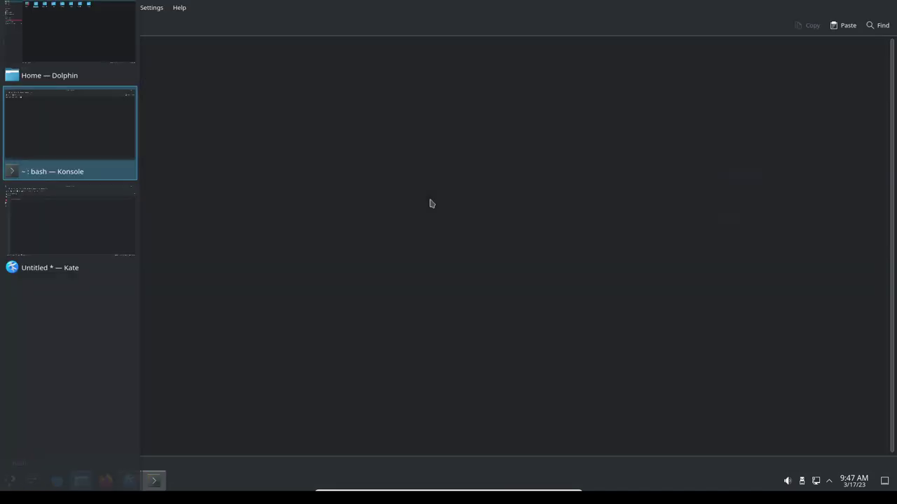
key("alt+Tab")
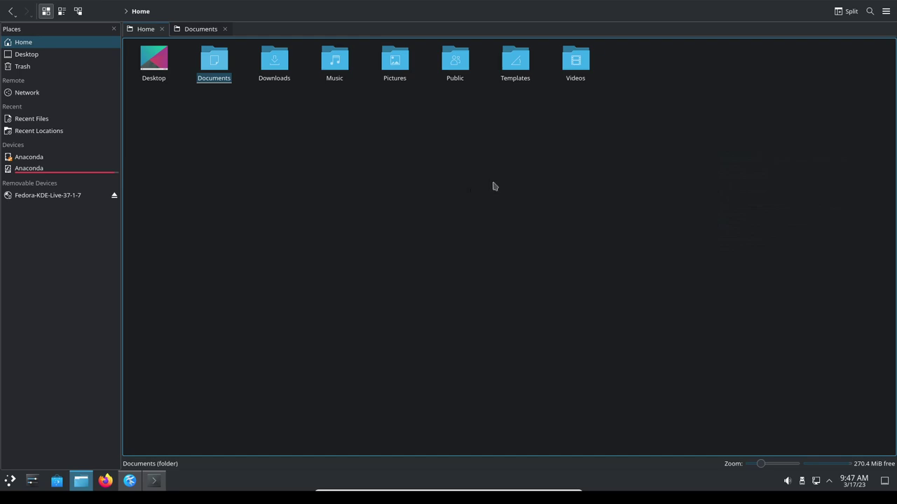
Restore the maximized Dolphin, Konsole and Kate windows to their smaller floating sizes.
double_click(769, 14)
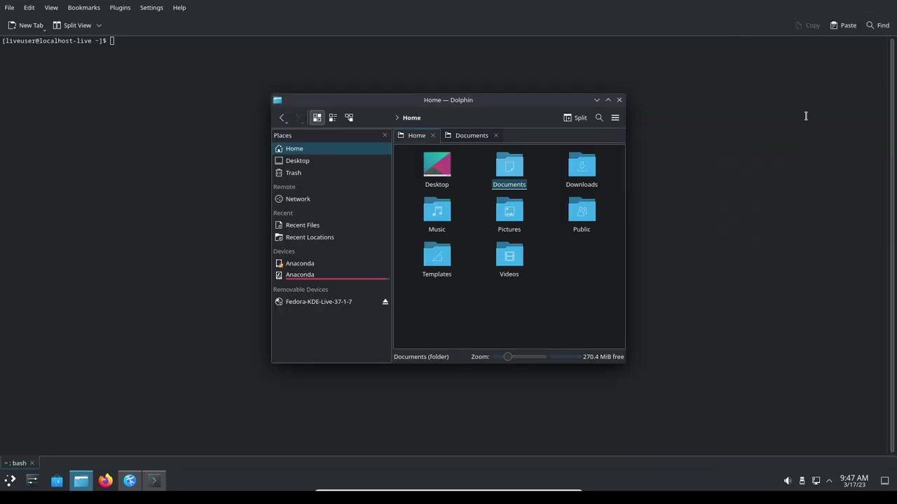
double_click(883, 4)
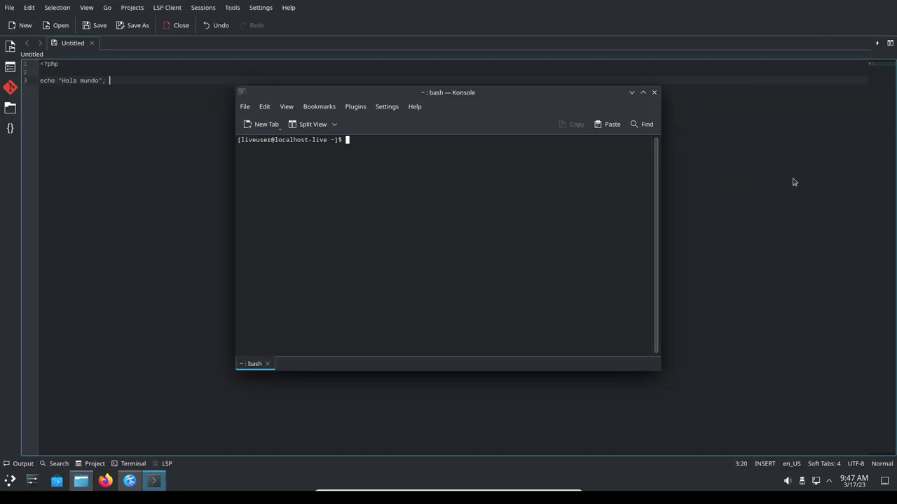
double_click(877, 3)
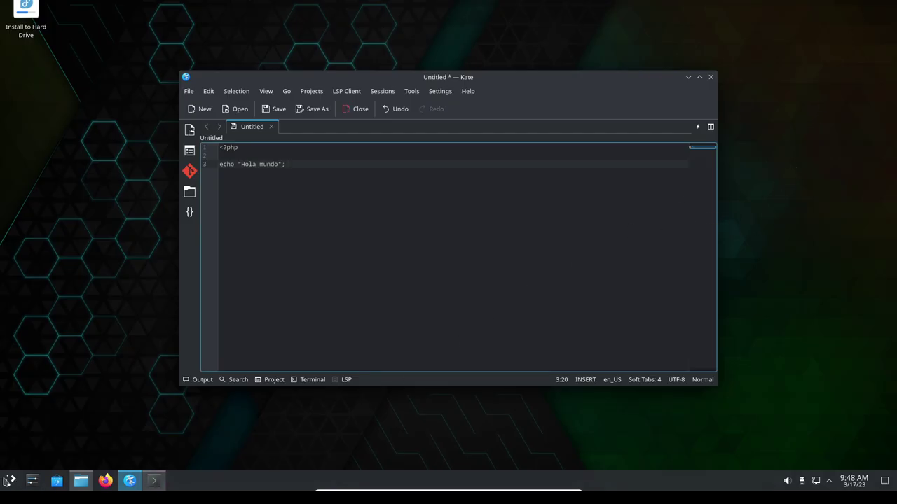
Shut down the Fedora live system and switch to the FSF history page in the host's web browser.
left_click(9, 481)
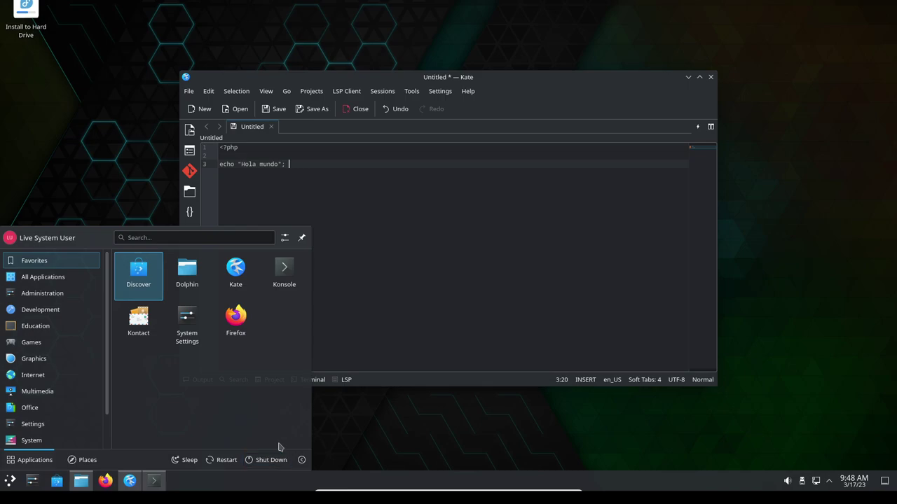
left_click(279, 460)
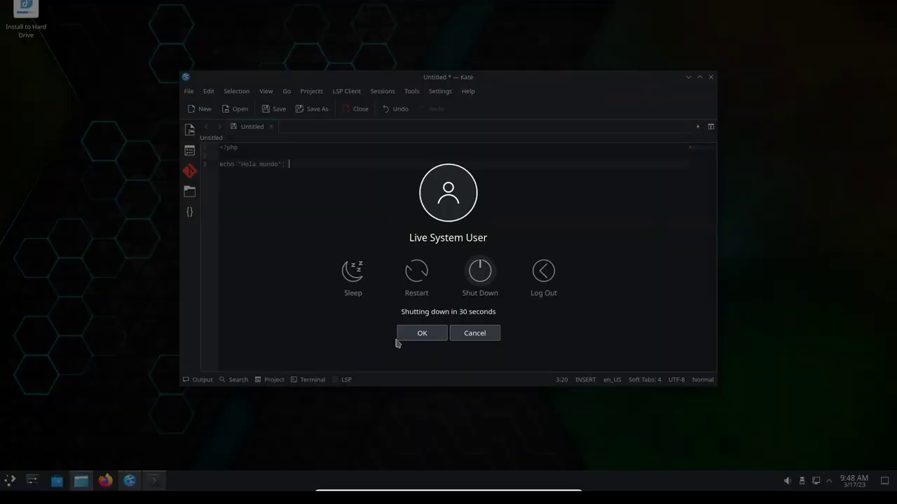
left_click(423, 334)
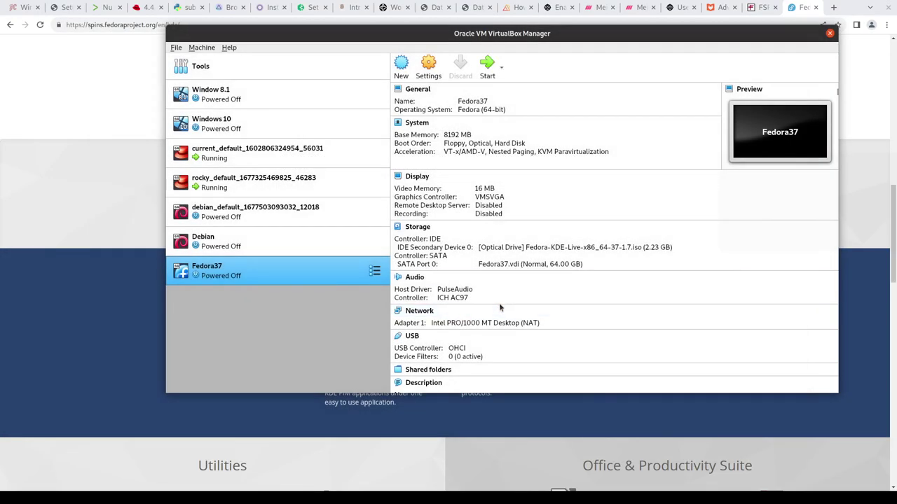
left_click(755, 9)
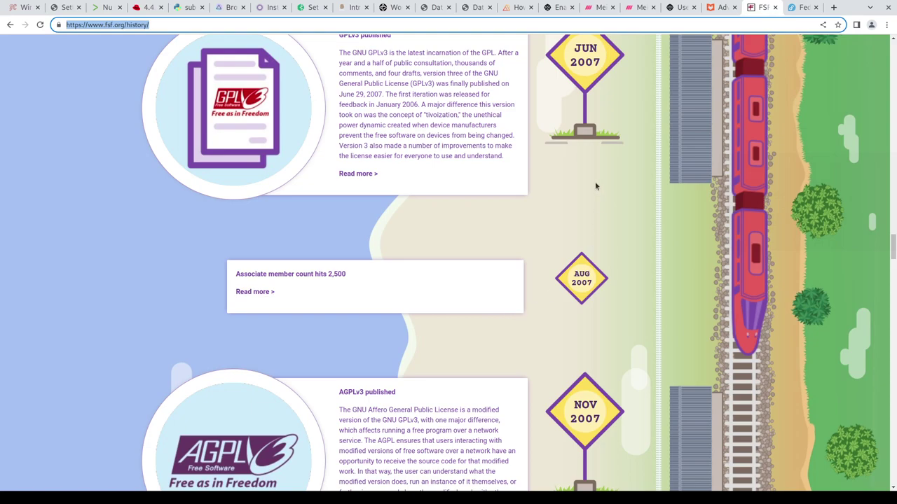